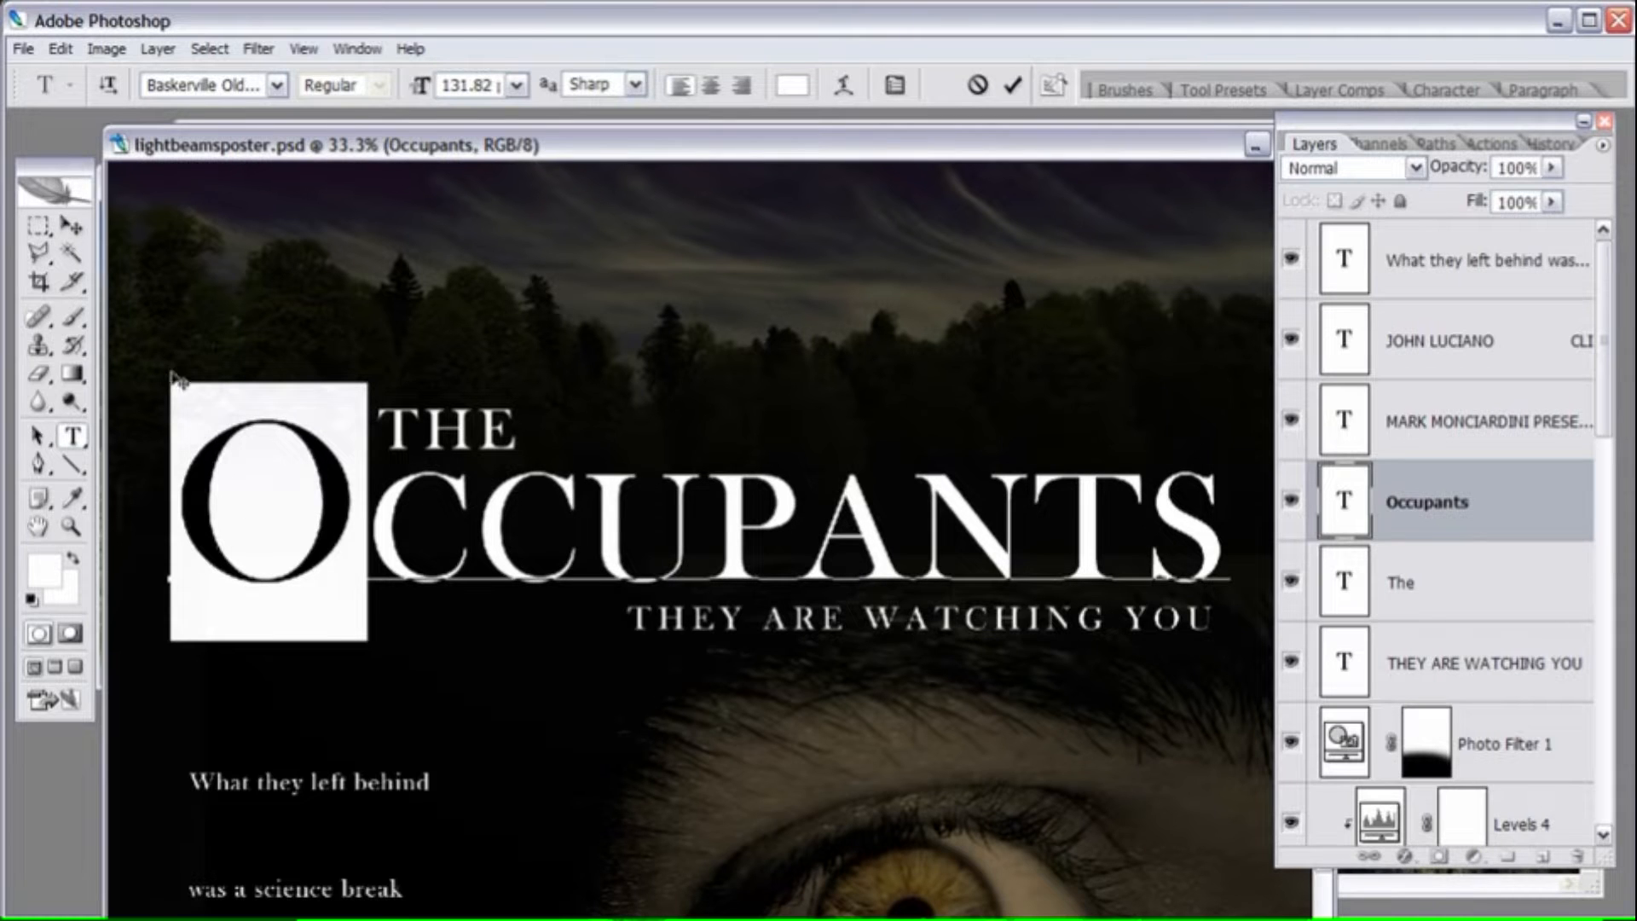
- Enlarge only the initial O of the OCCUPANTS title in lightbeamsposter2.psd to 96 pt
left_click(38, 226)
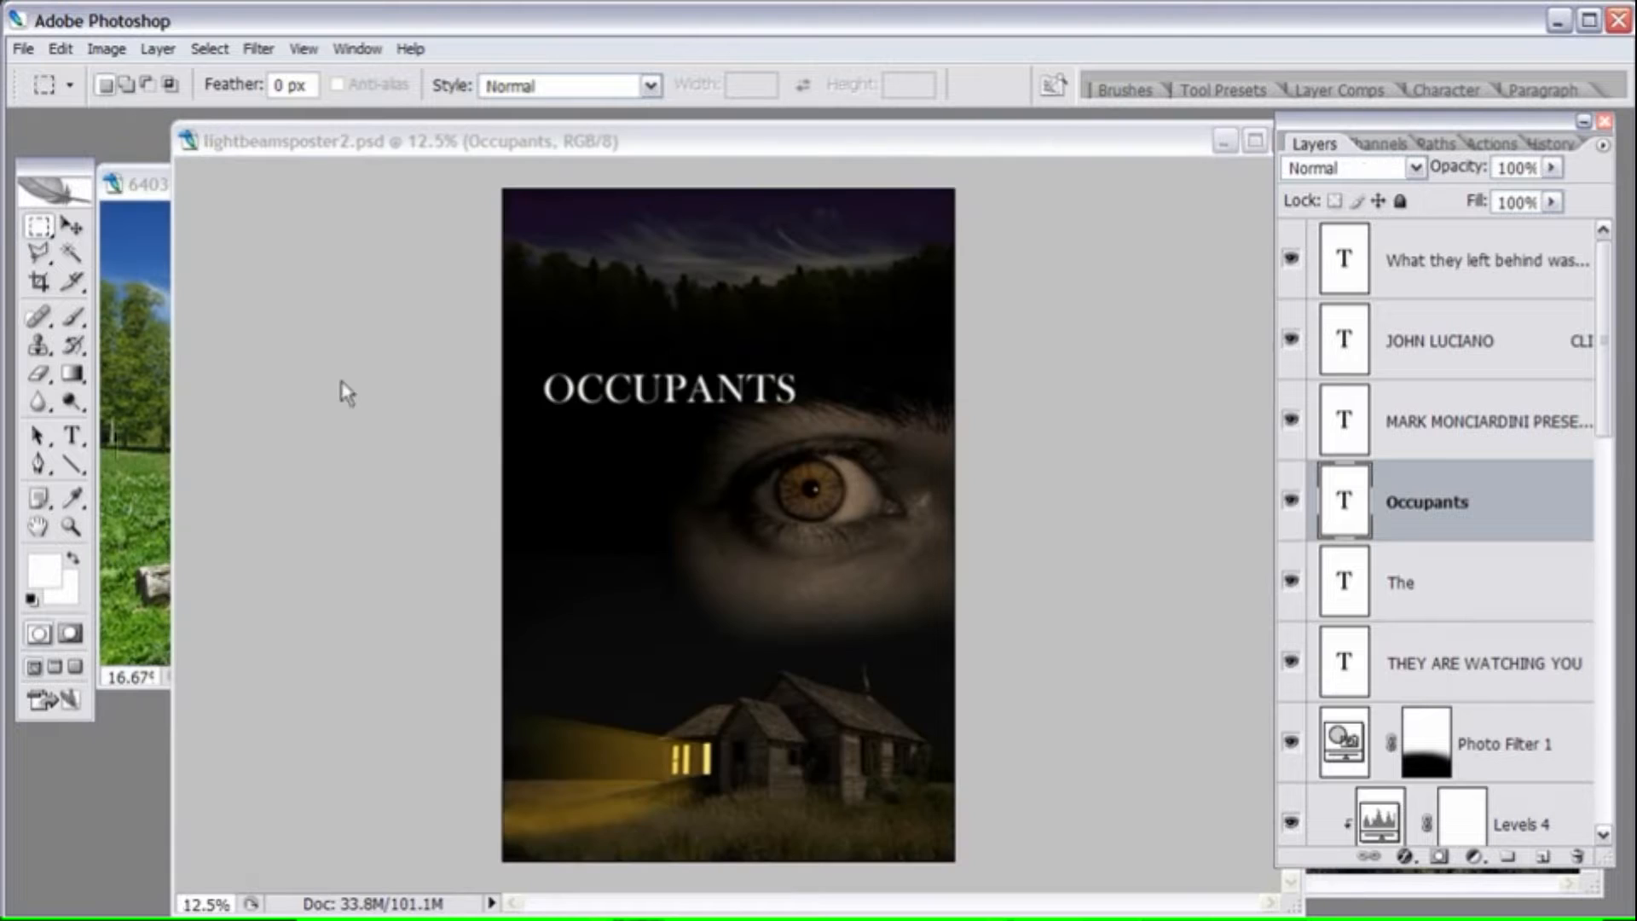
key("t")
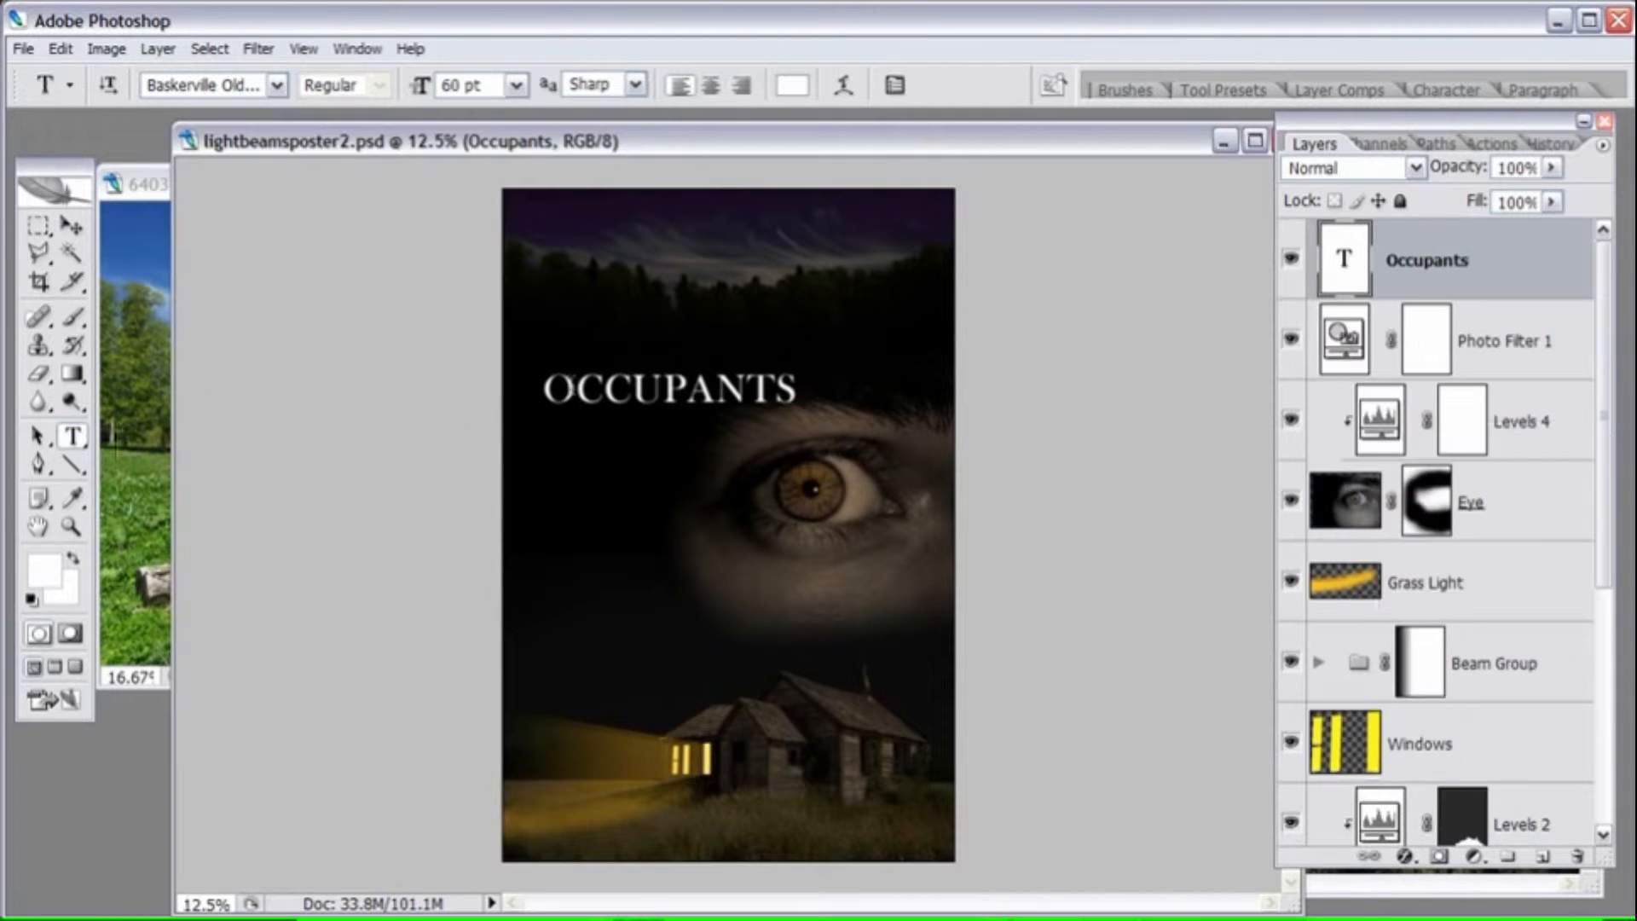
left_click_drag(542, 389, 578, 389)
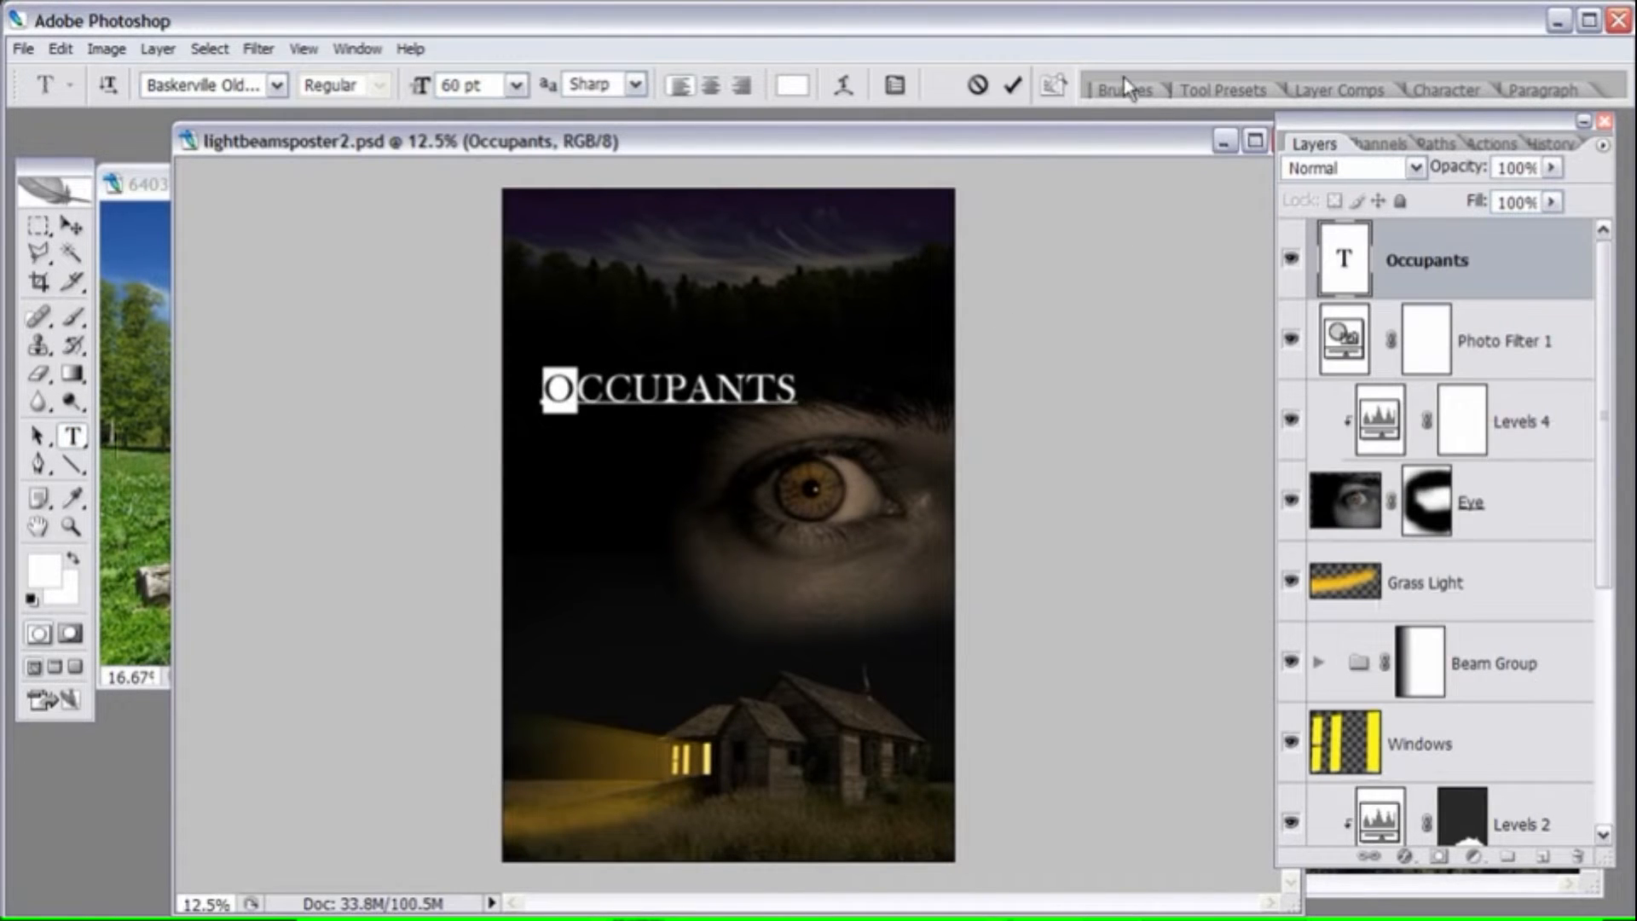
left_click(1468, 97)
left_click_drag(1473, 92, 1044, 300)
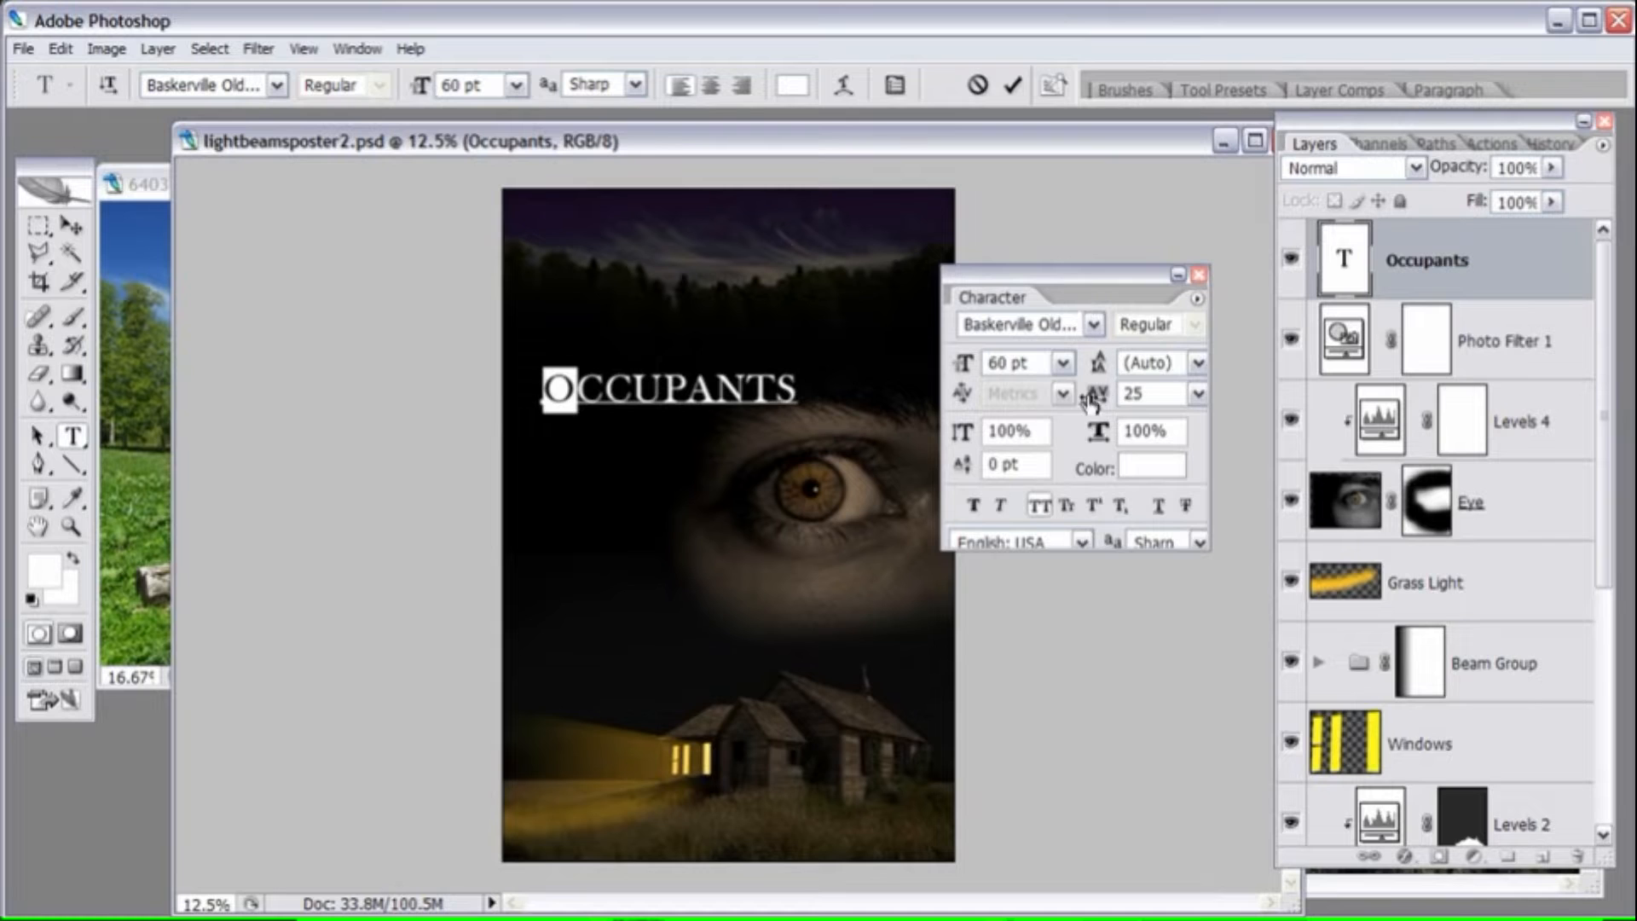
left_click(1062, 362)
left_click(1054, 715)
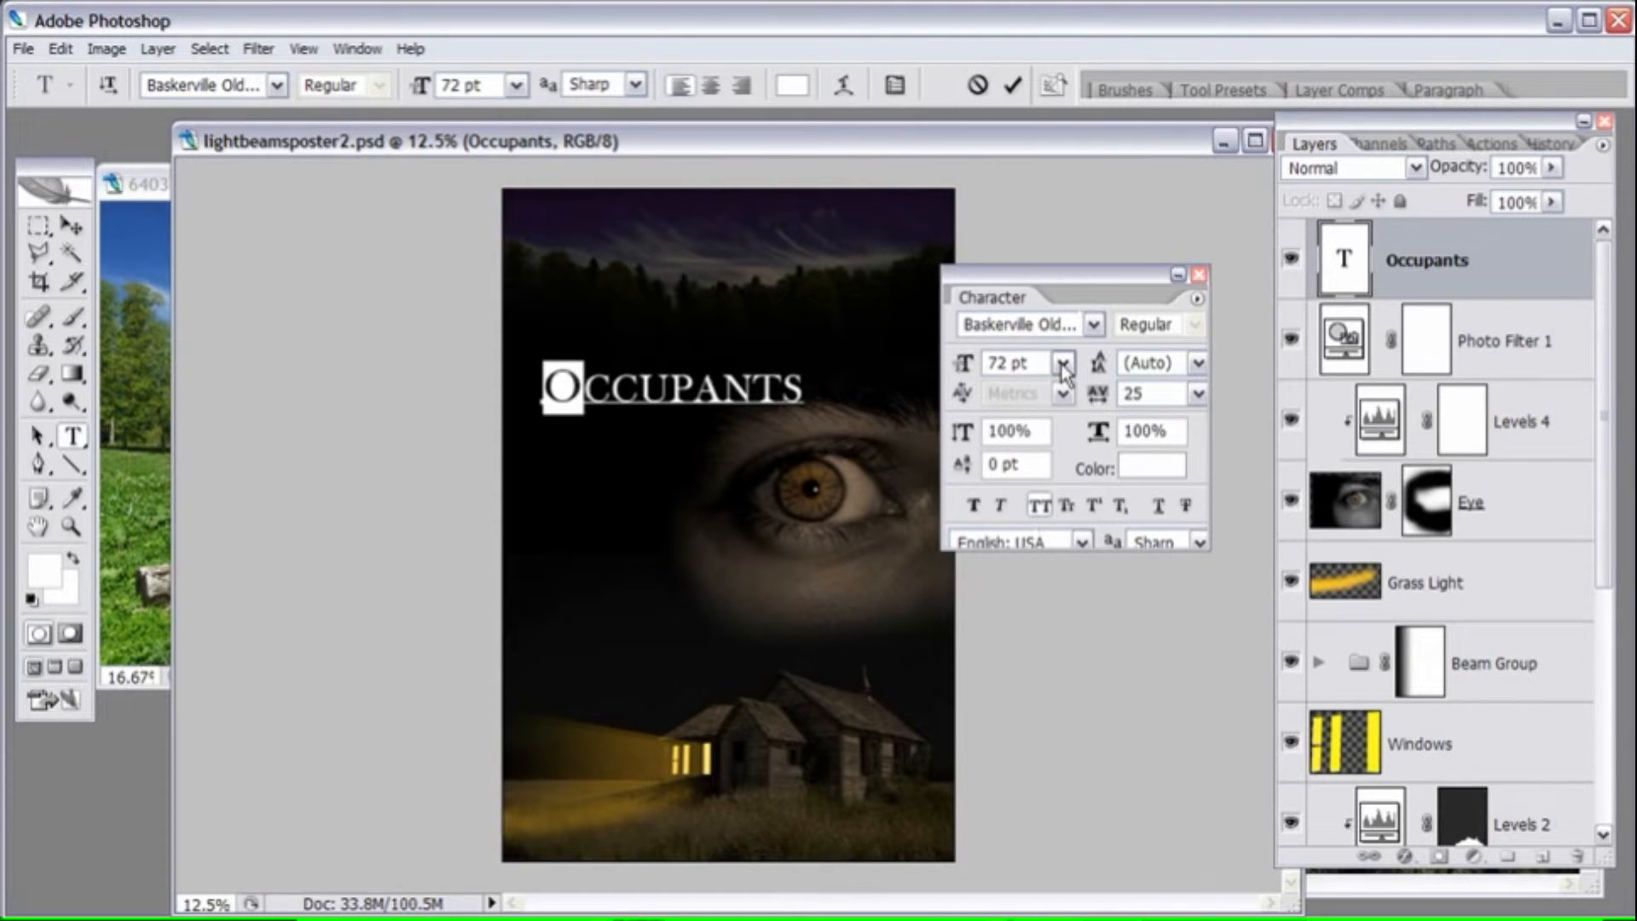
left_click_drag(965, 365, 976, 372)
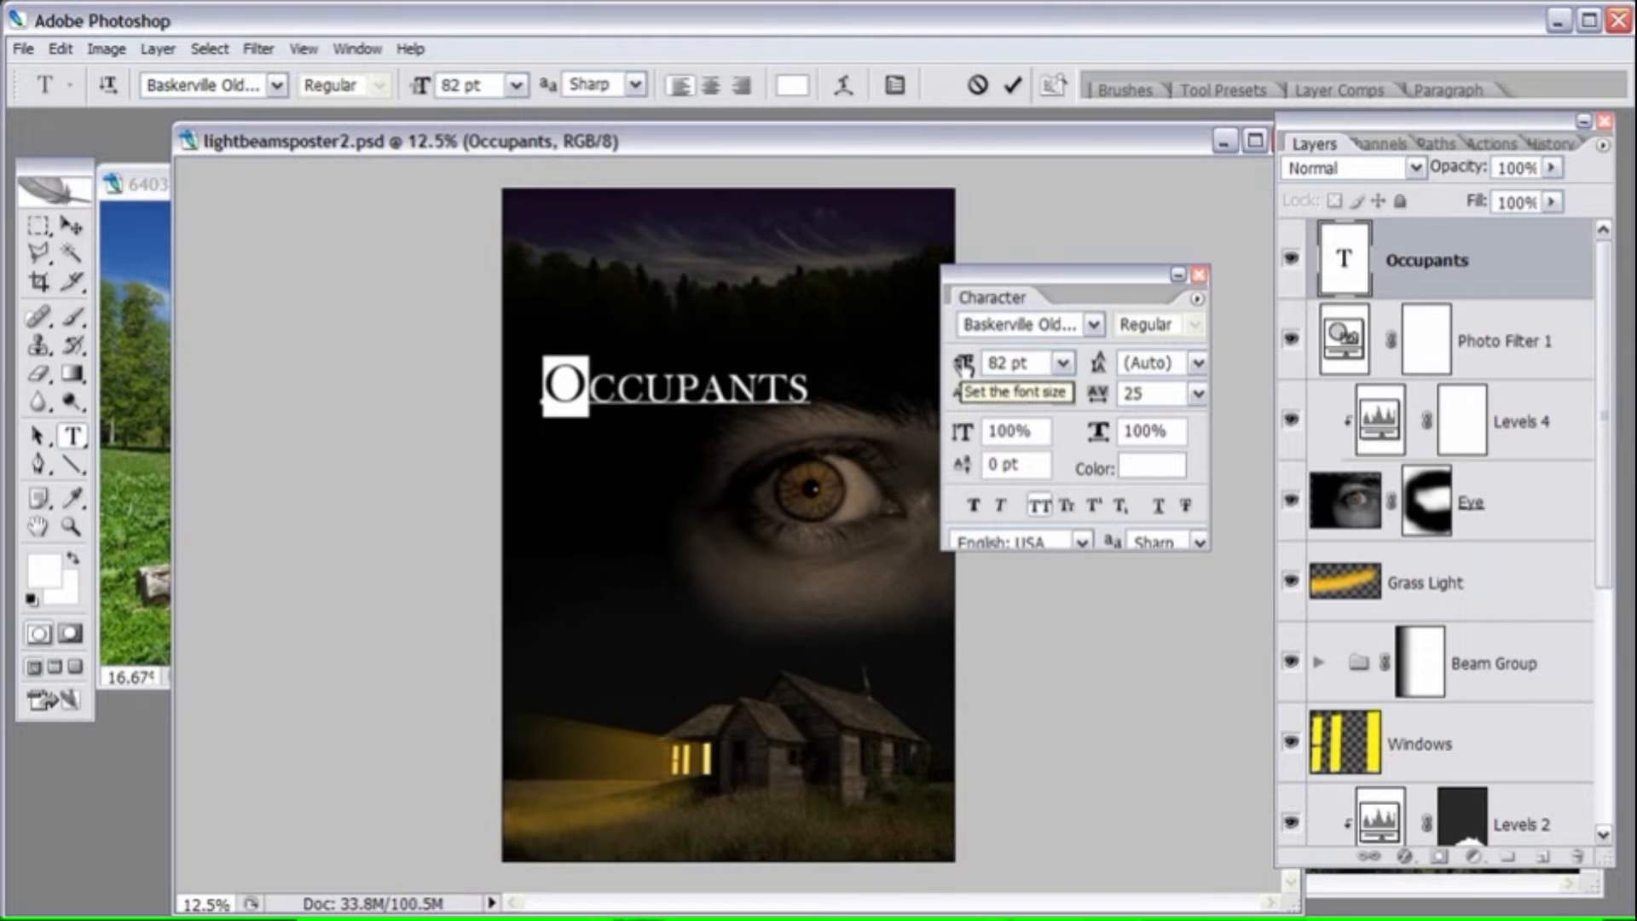
left_click_drag(963, 367, 976, 365)
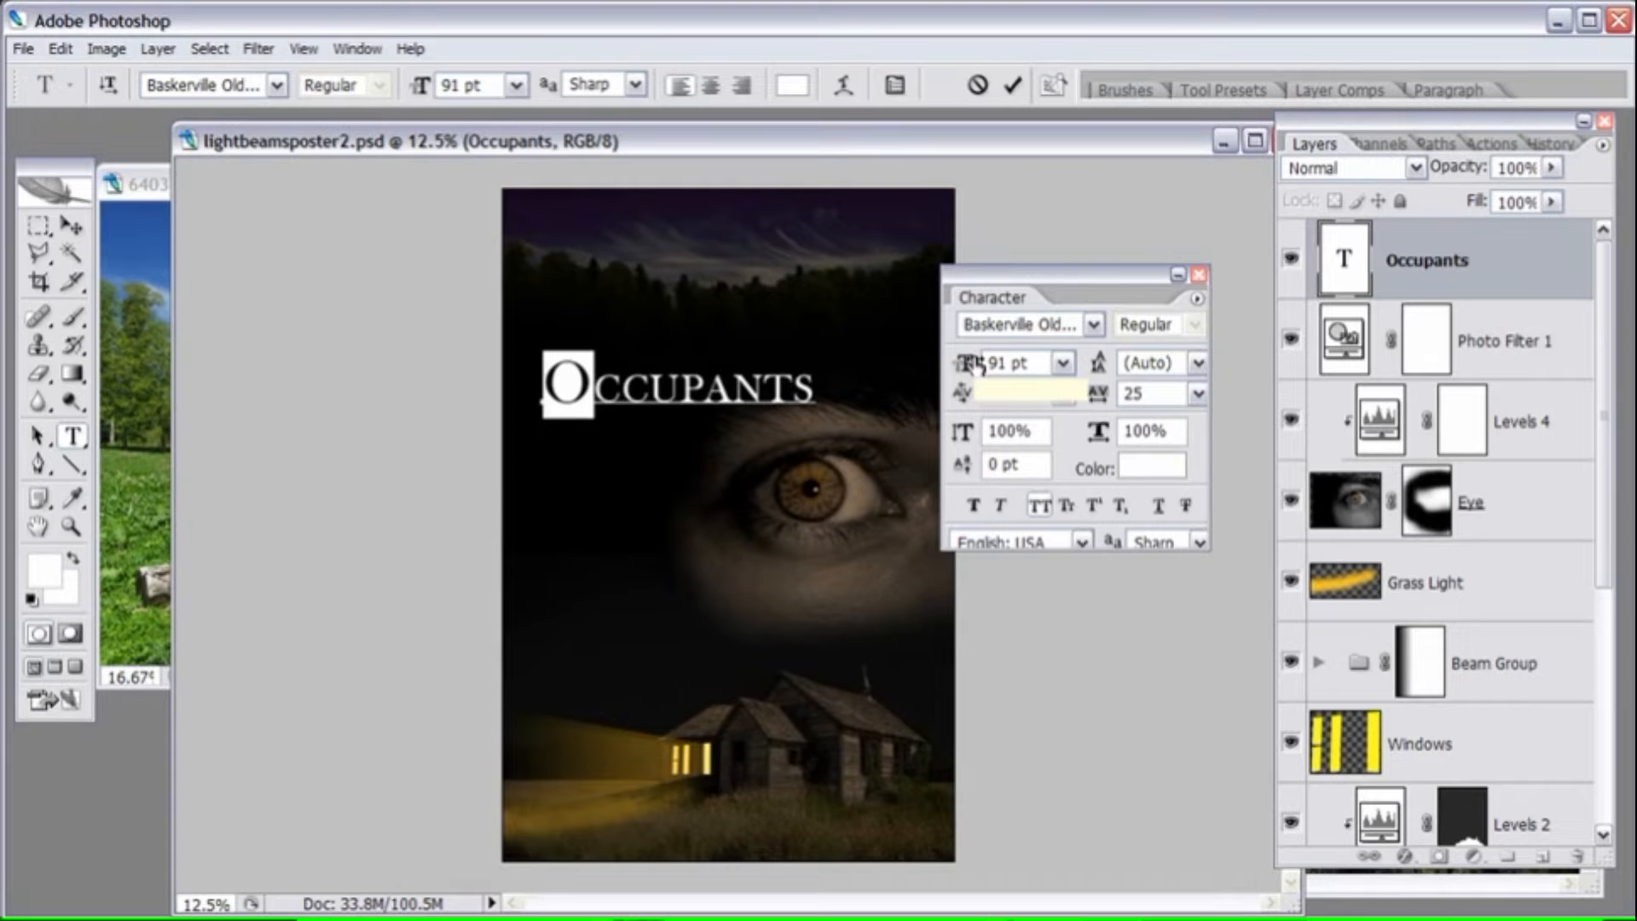
left_click_drag(973, 363, 984, 362)
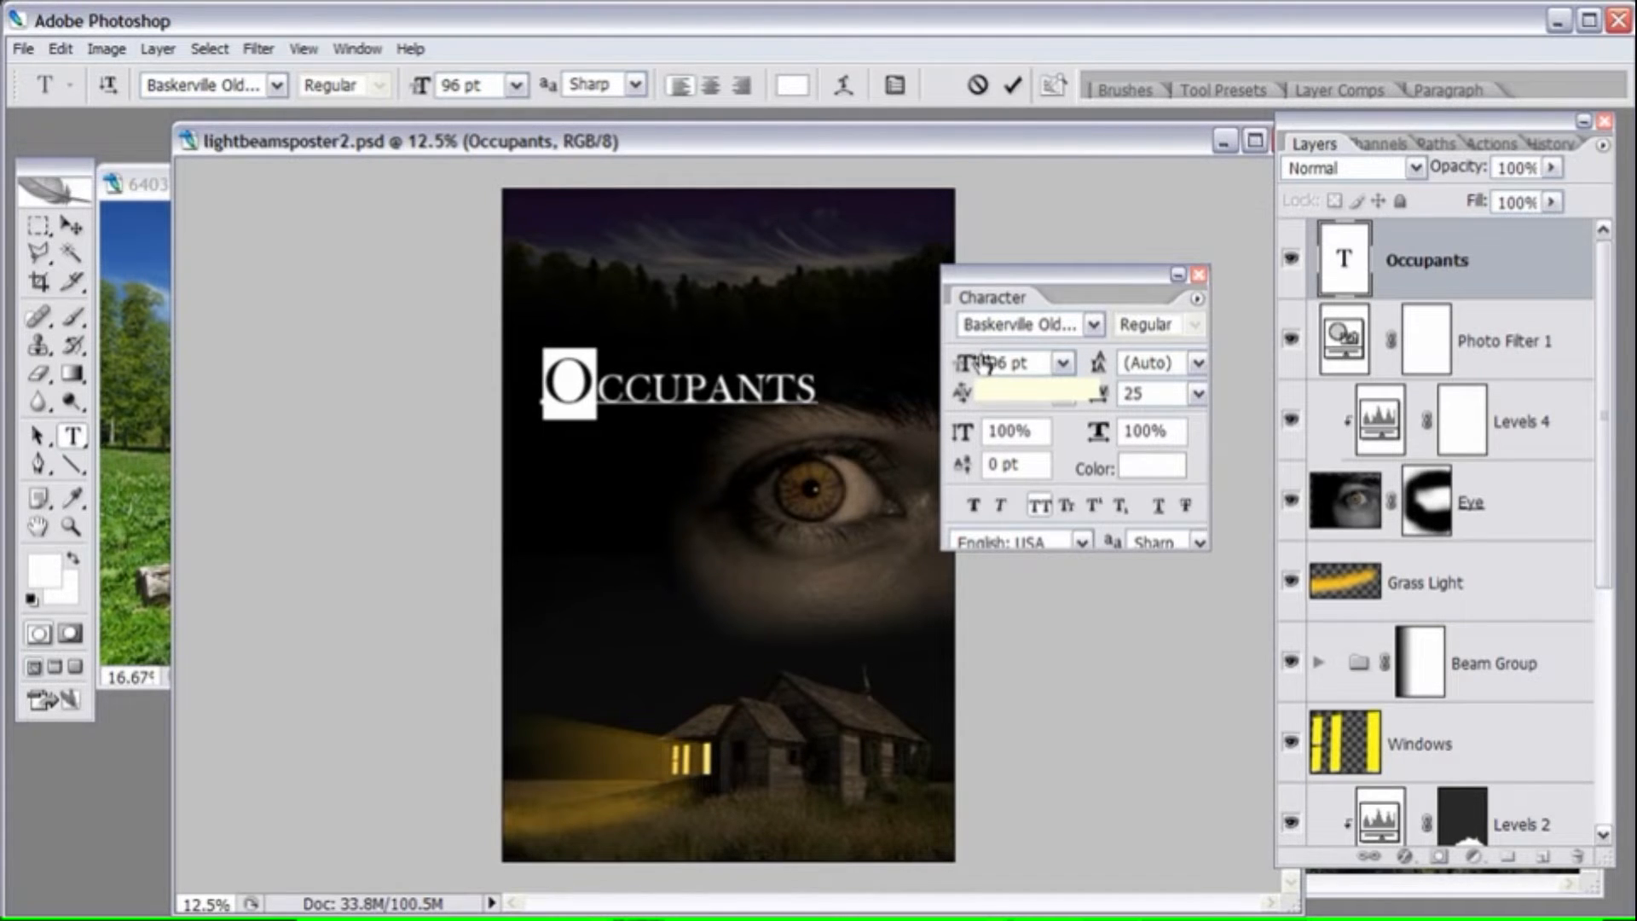
left_click(867, 366)
- Check the enlarged initial O up close and dock the floating Character palette back in the palette well
left_click(71, 527)
left_click(727, 402)
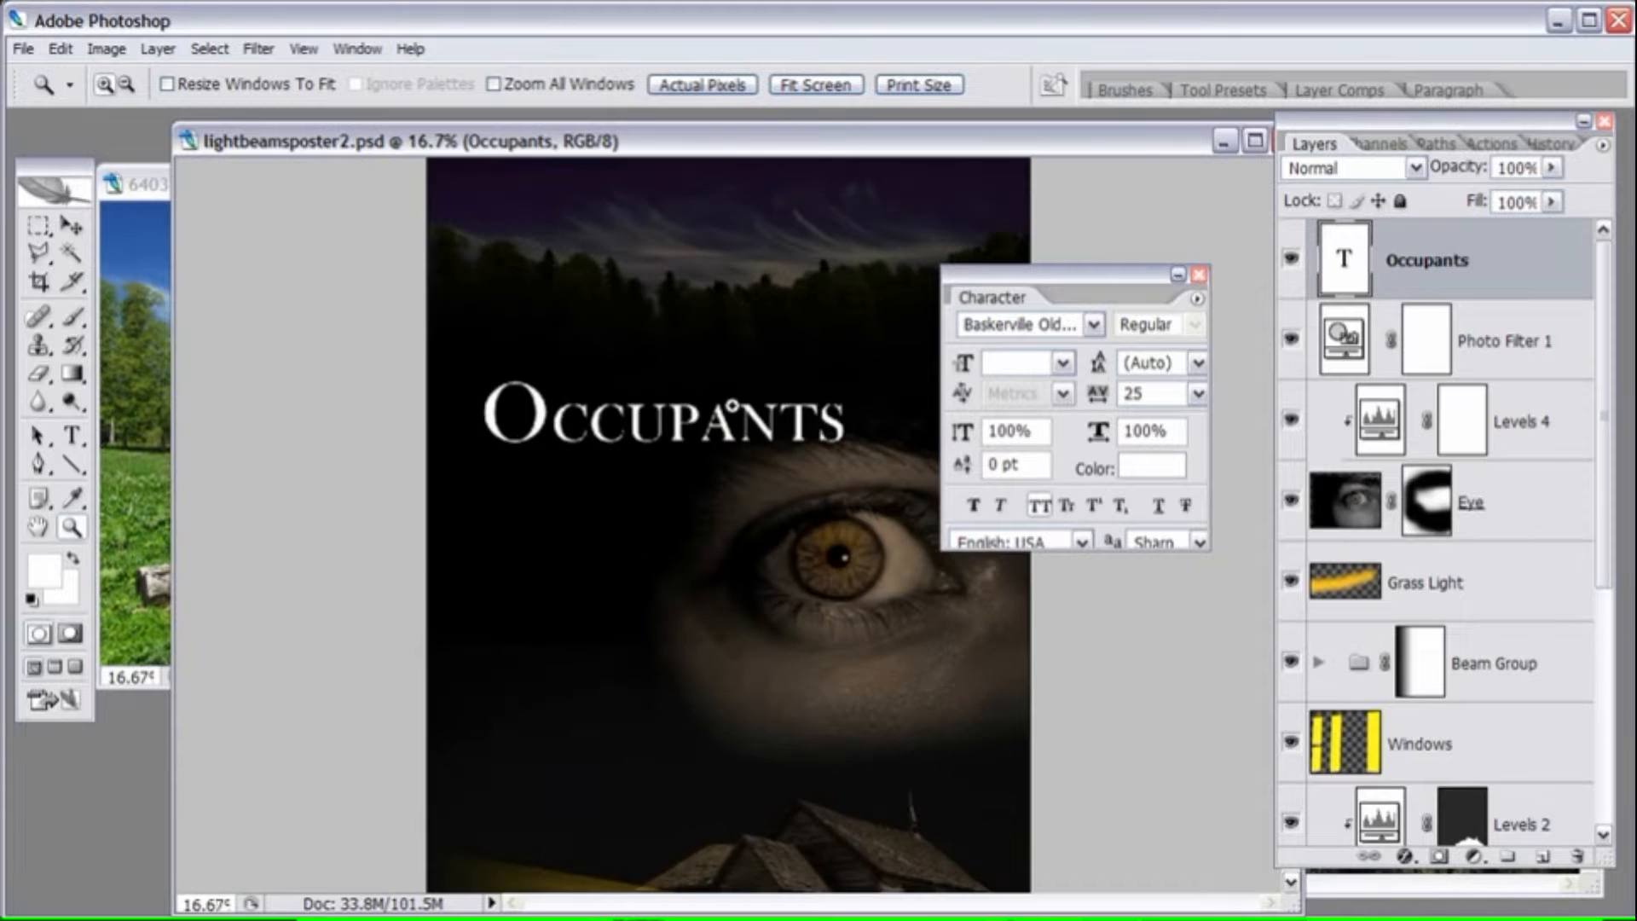
left_click(688, 451)
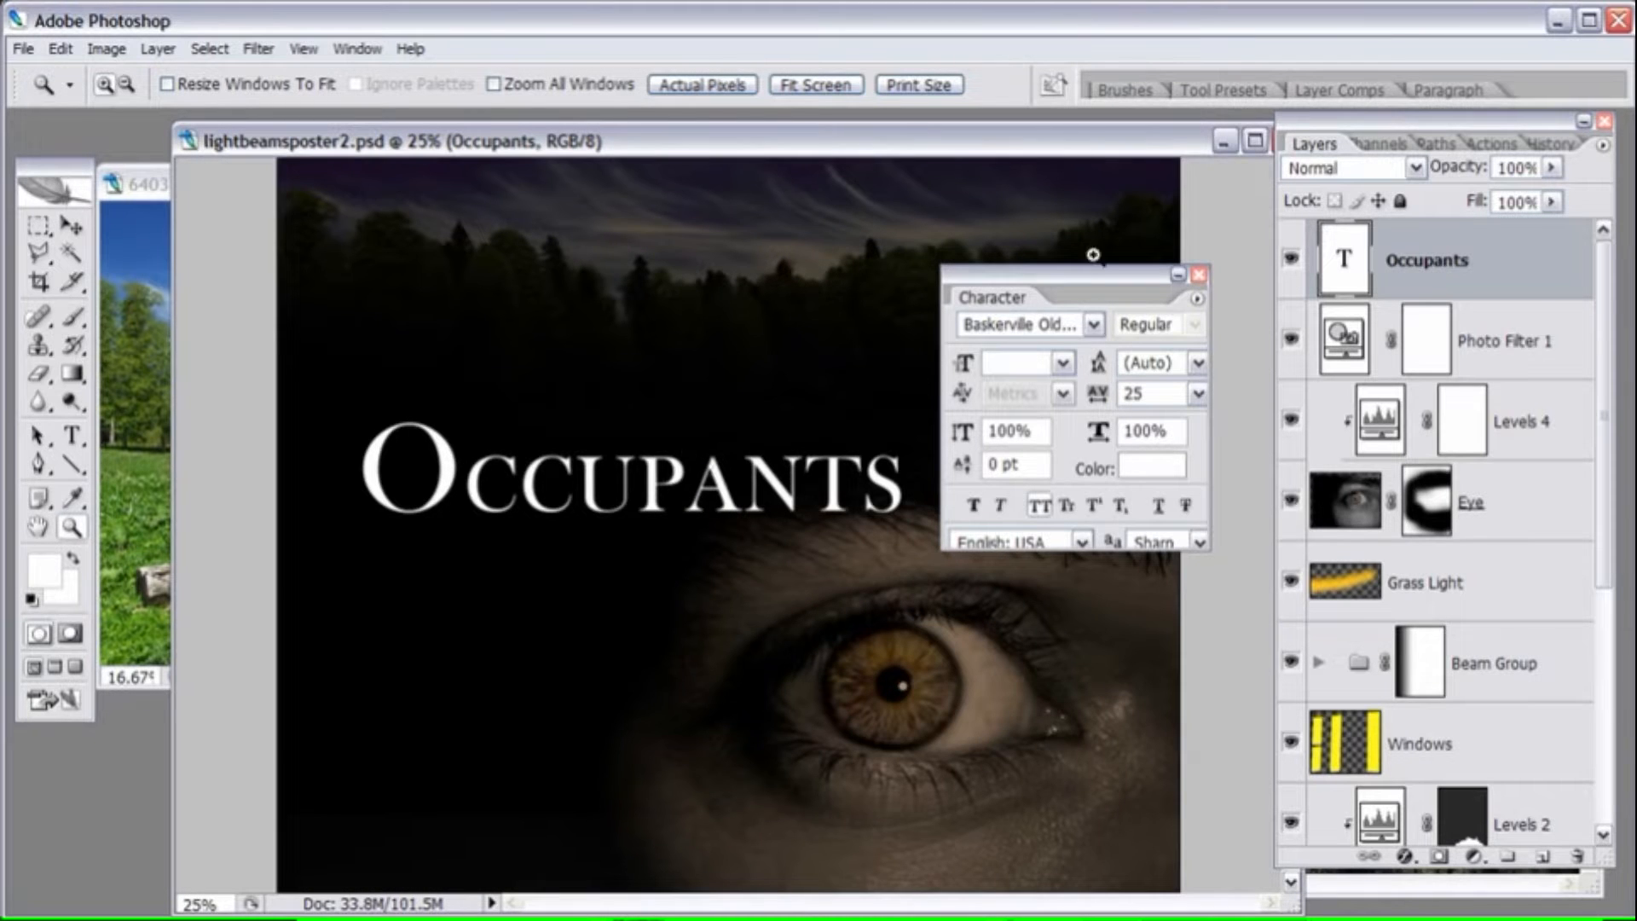
left_click_drag(1073, 286, 1266, 86)
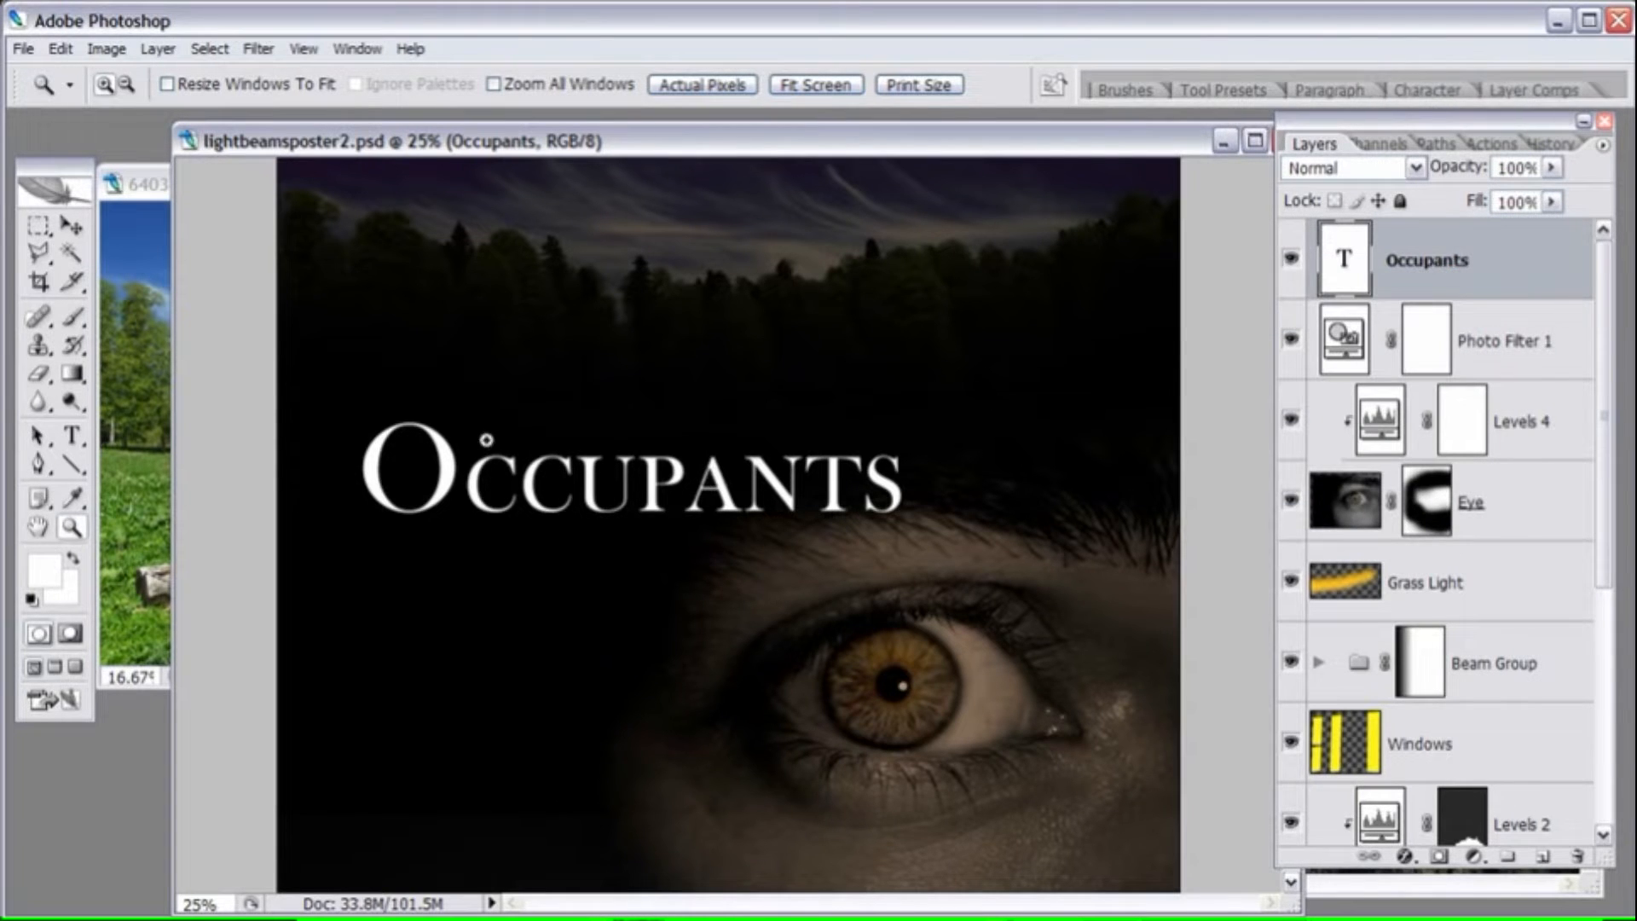
key("t")
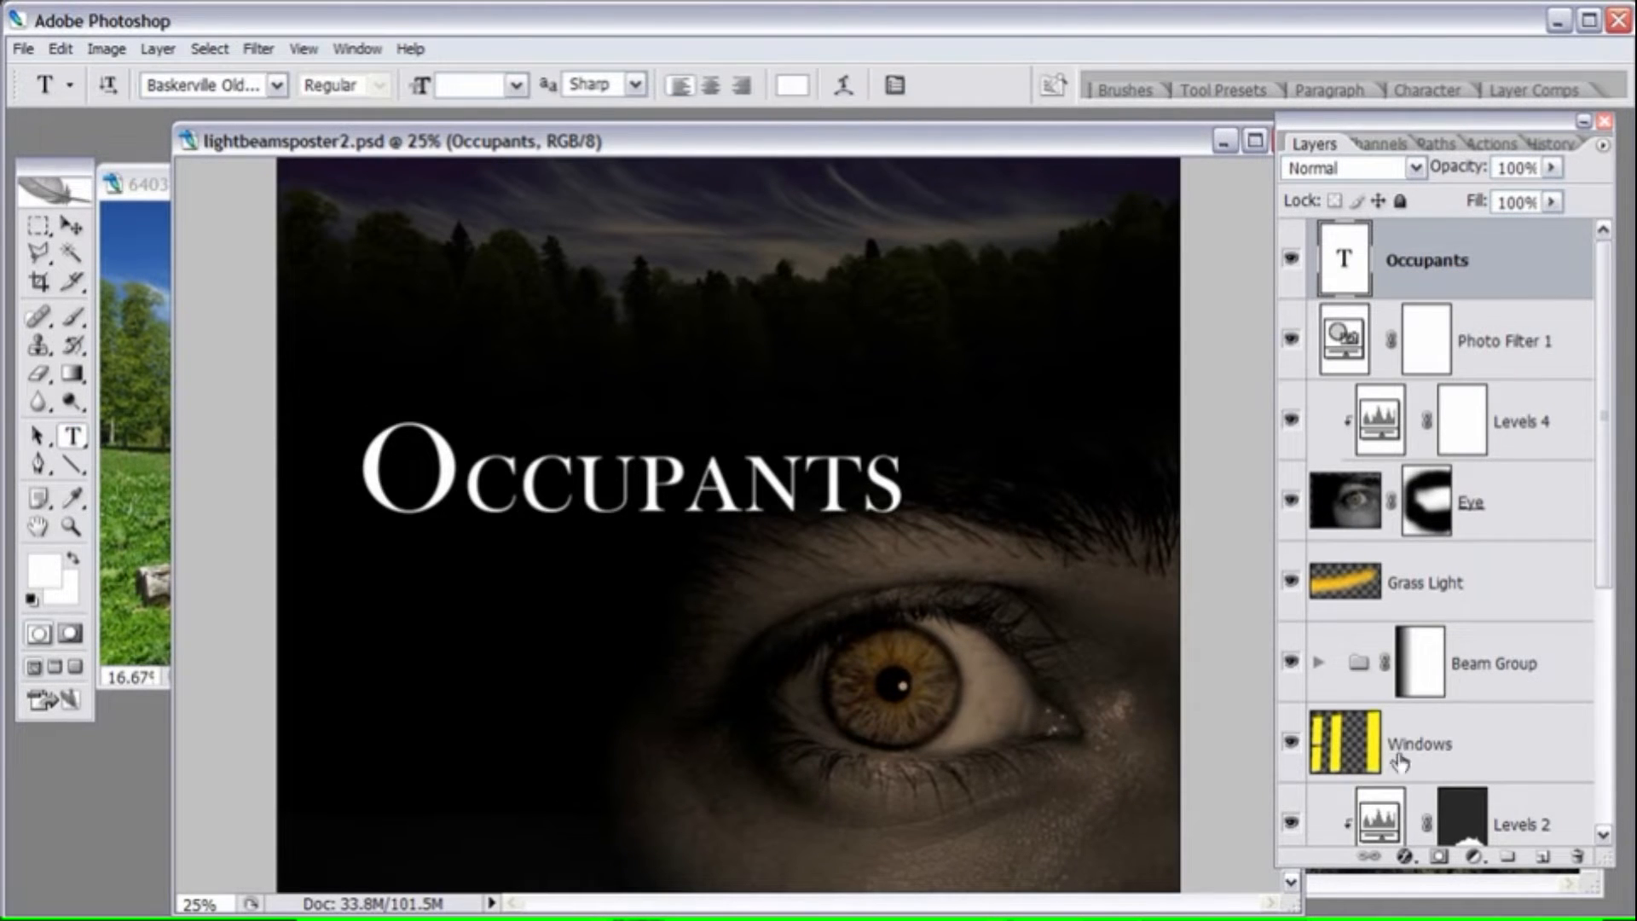
key("ctrl+minus")
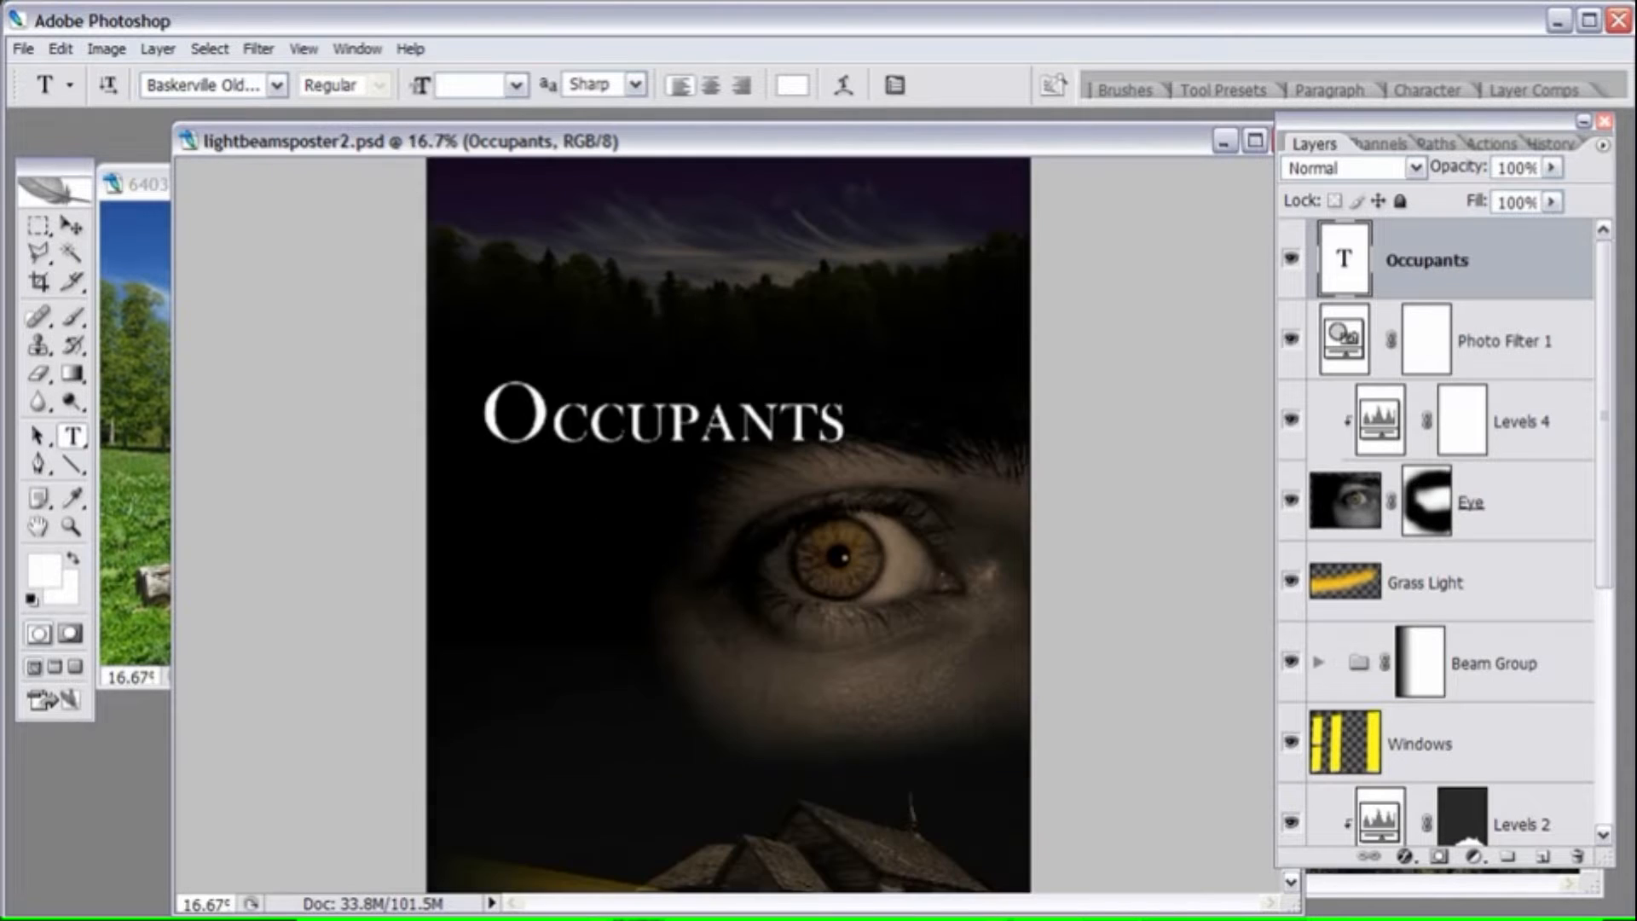
key("ctrl+minus")
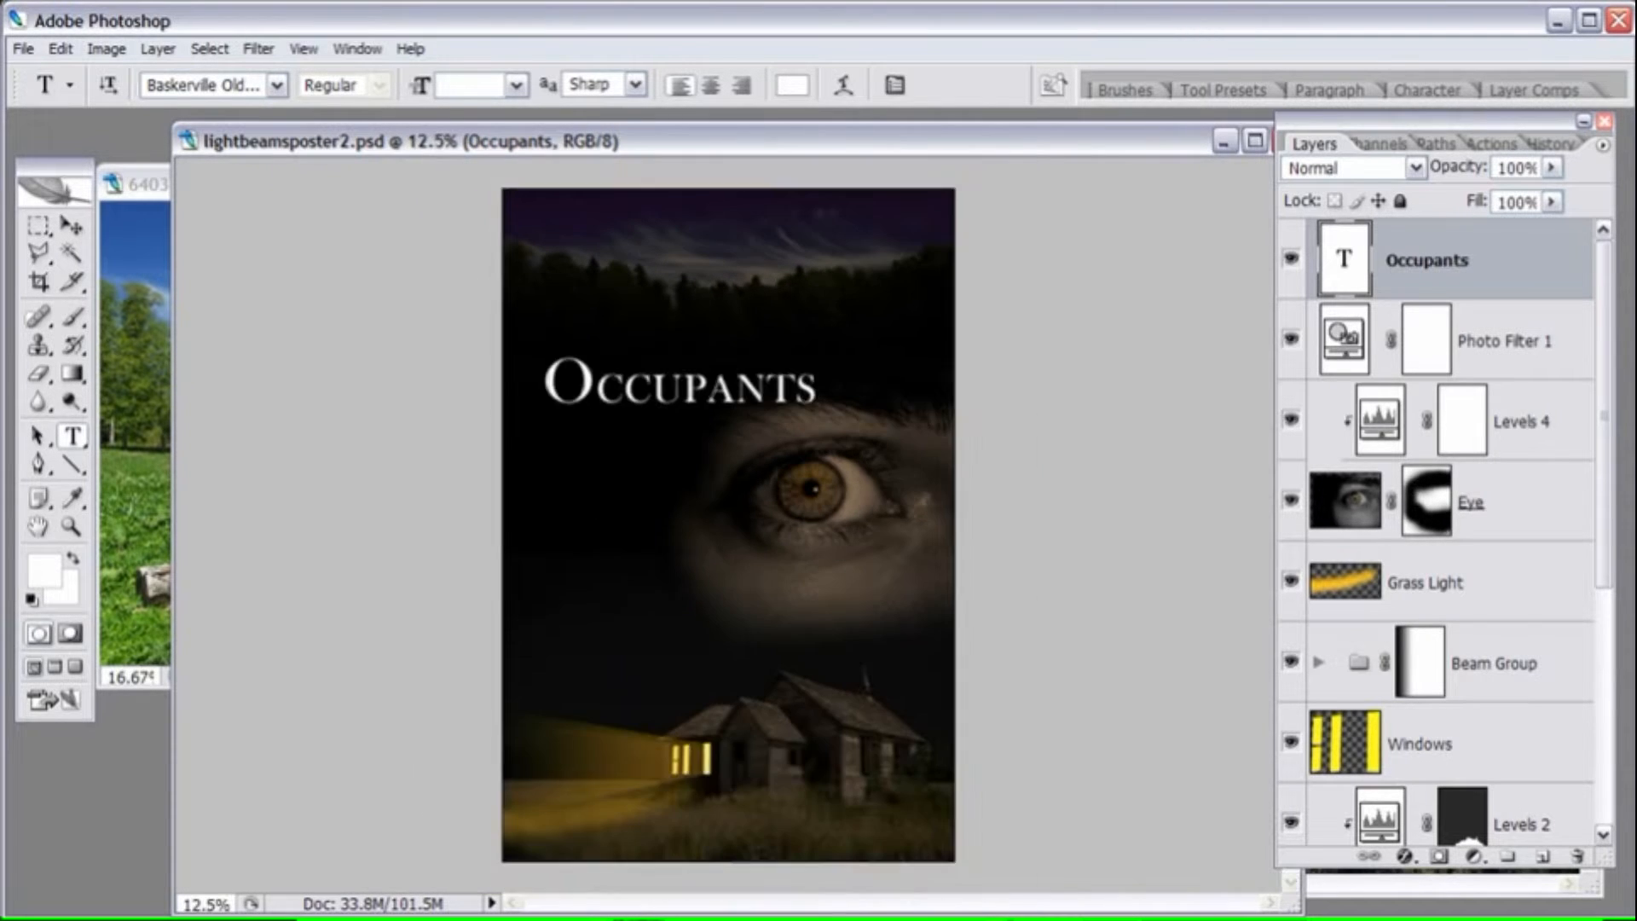
- Free Transform the OCCUPANTS title proportionally to nearly the poster's width and move it up to just below the treeline
left_click(60, 49)
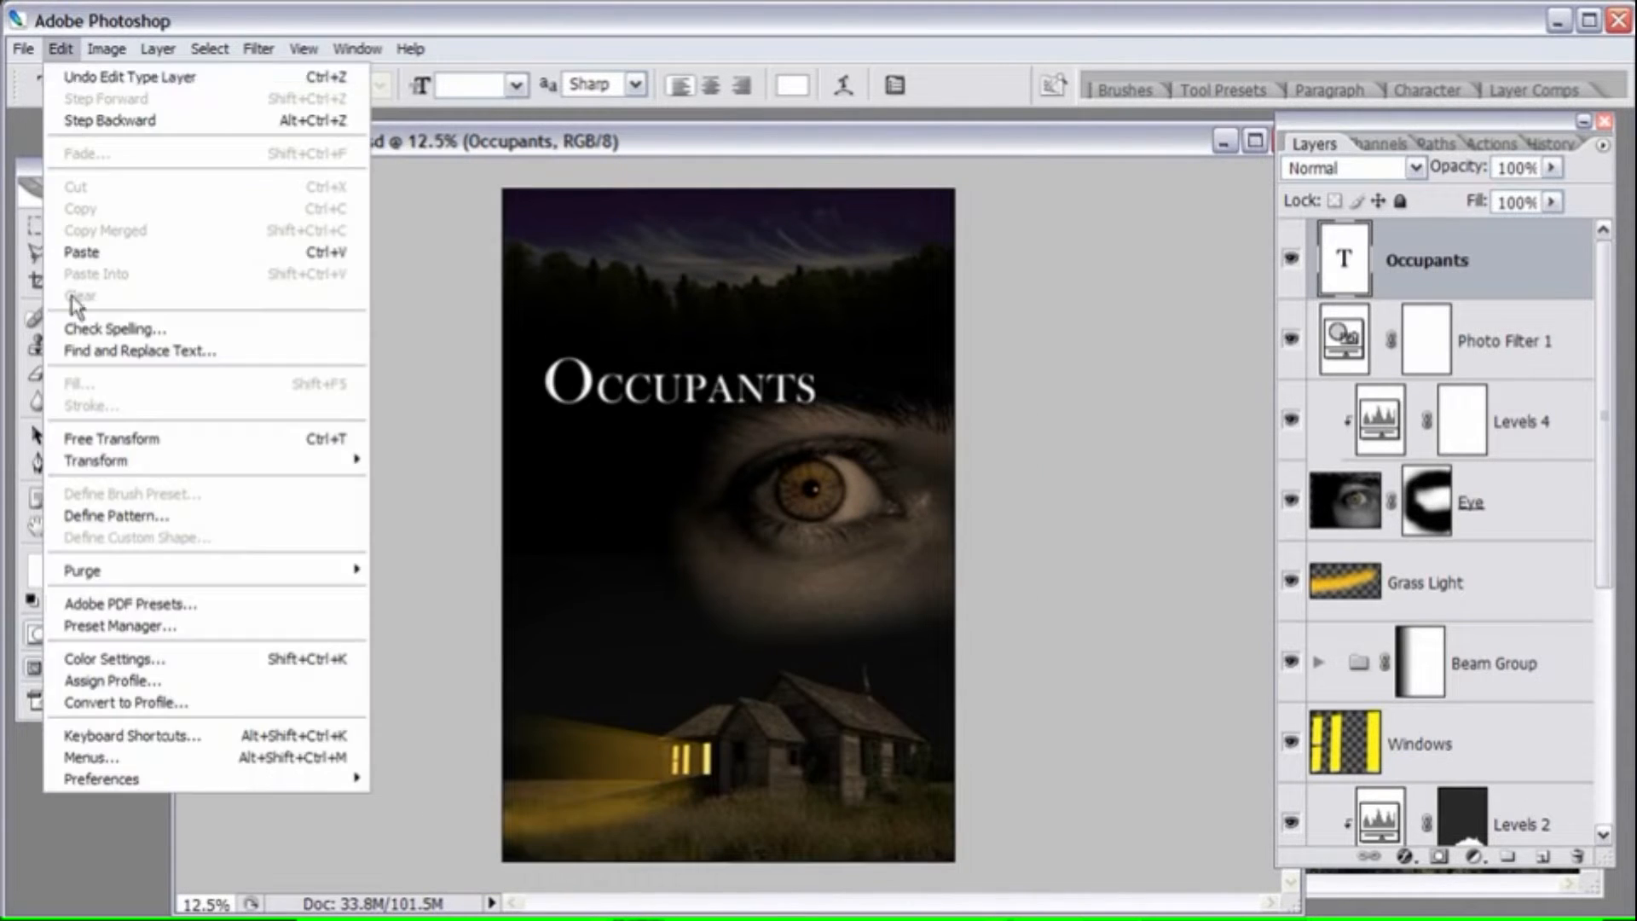
left_click(81, 439)
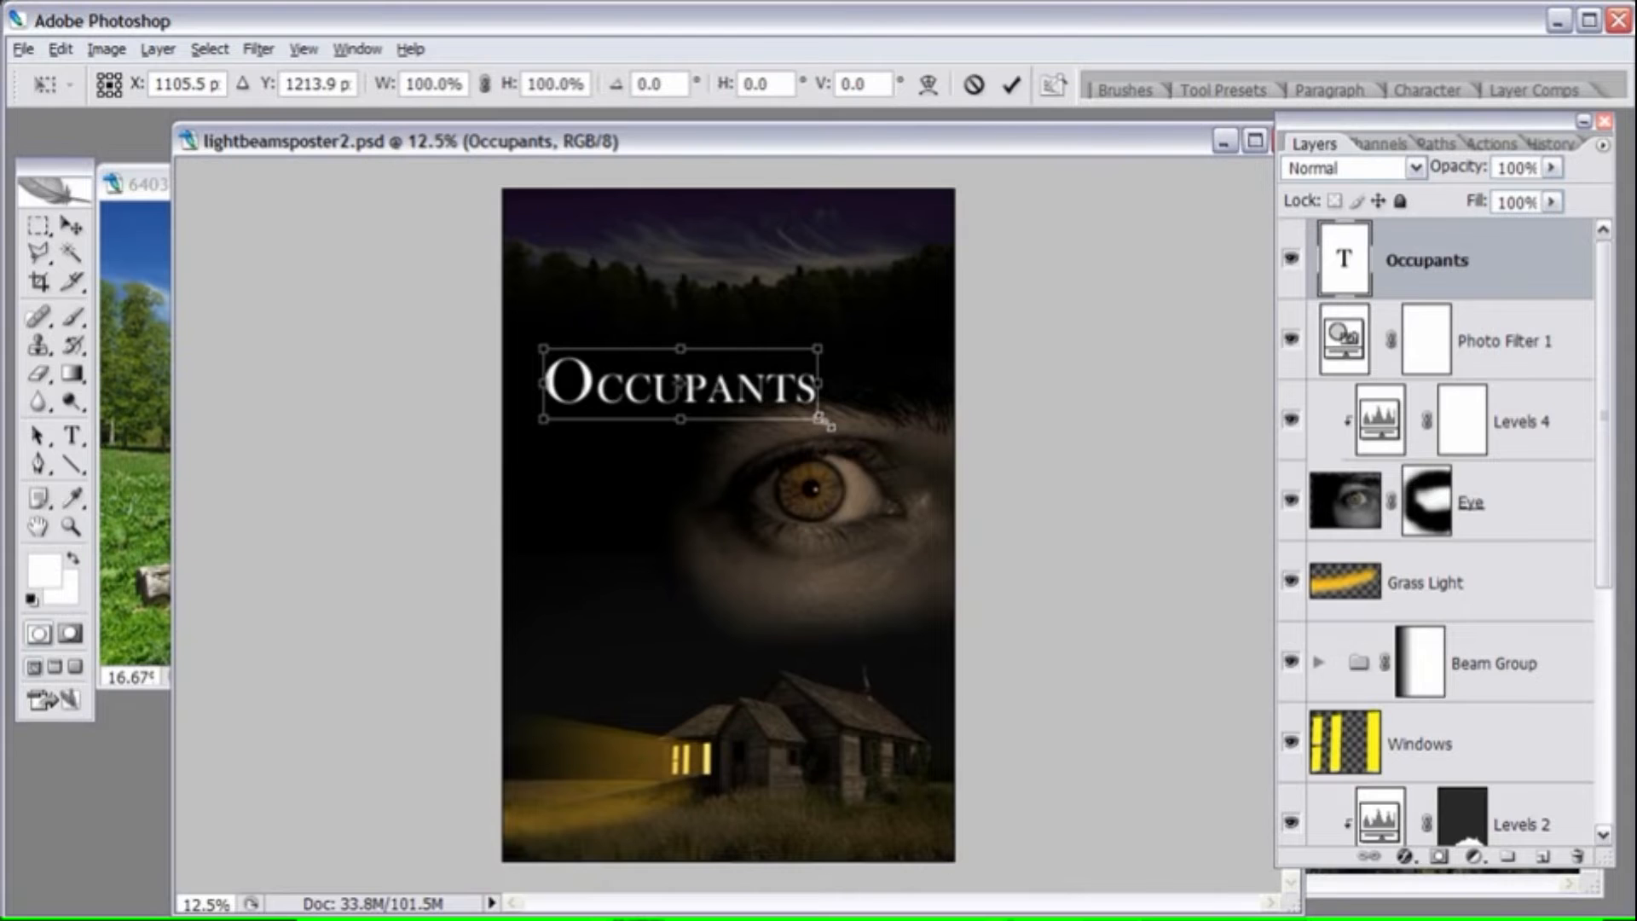
left_click_drag(818, 421, 901, 423)
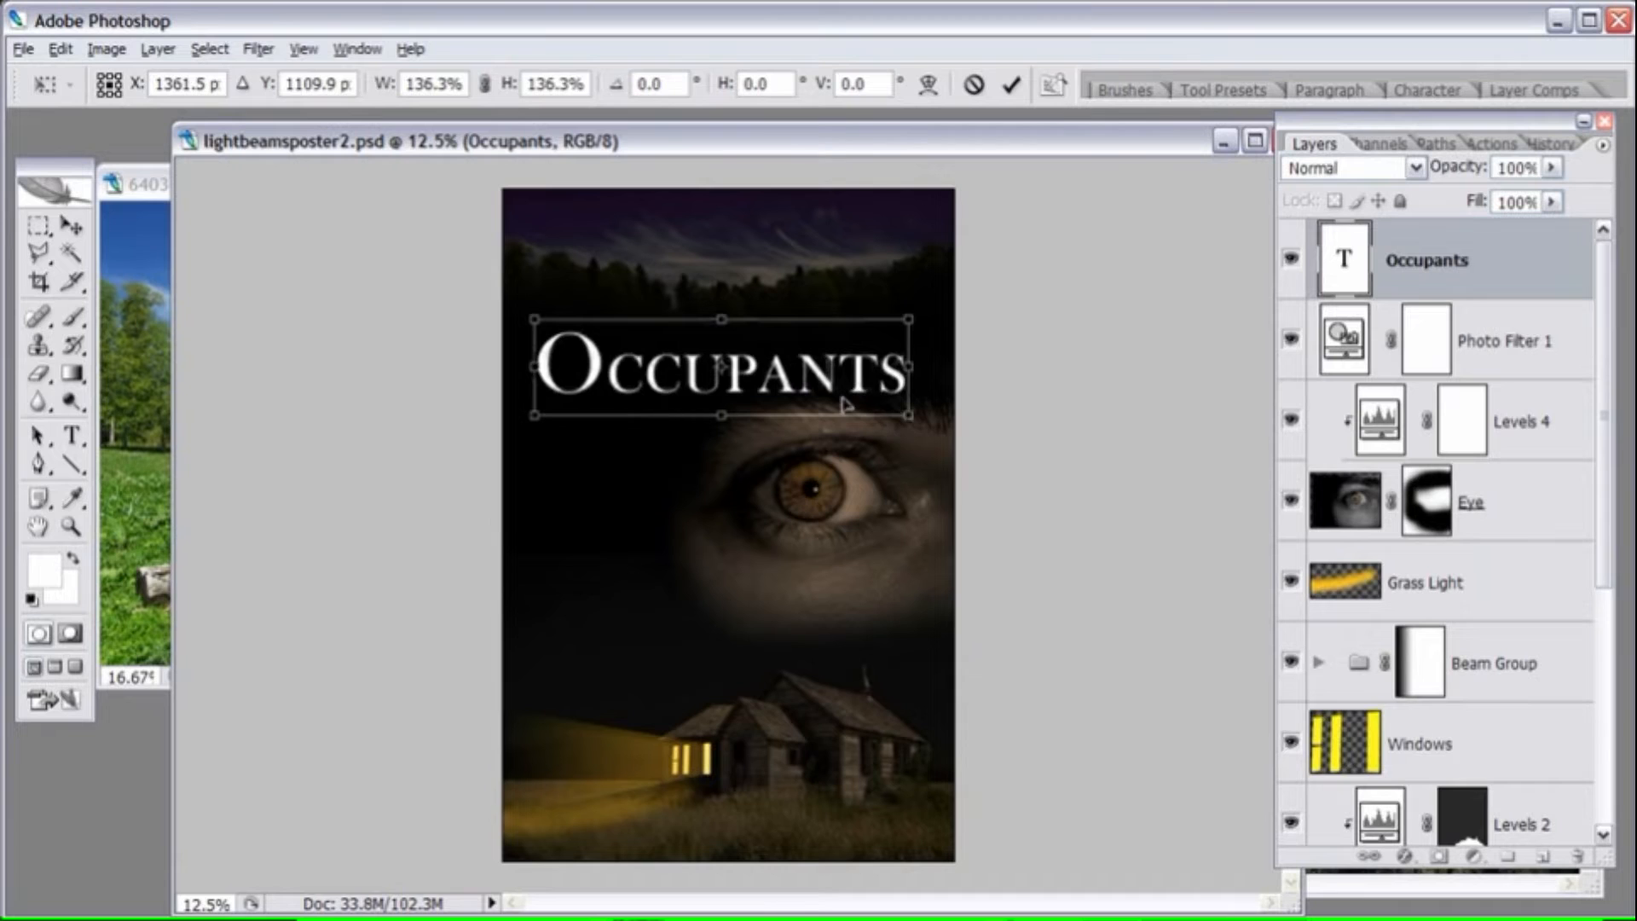
left_click_drag(909, 417, 930, 419)
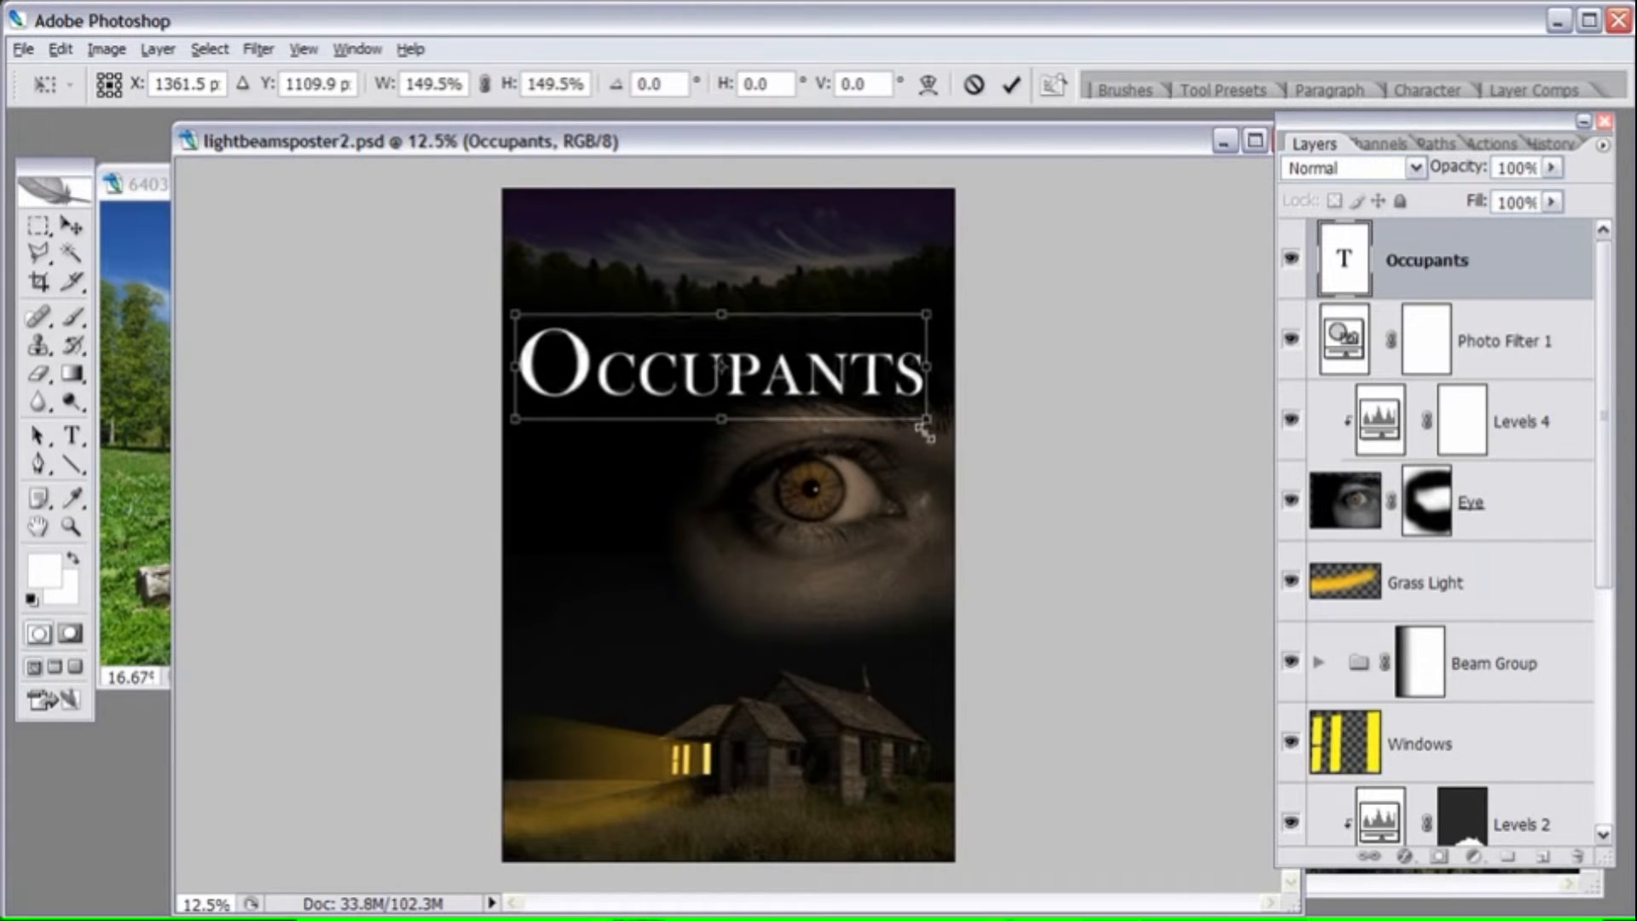
left_click_drag(817, 387, 820, 381)
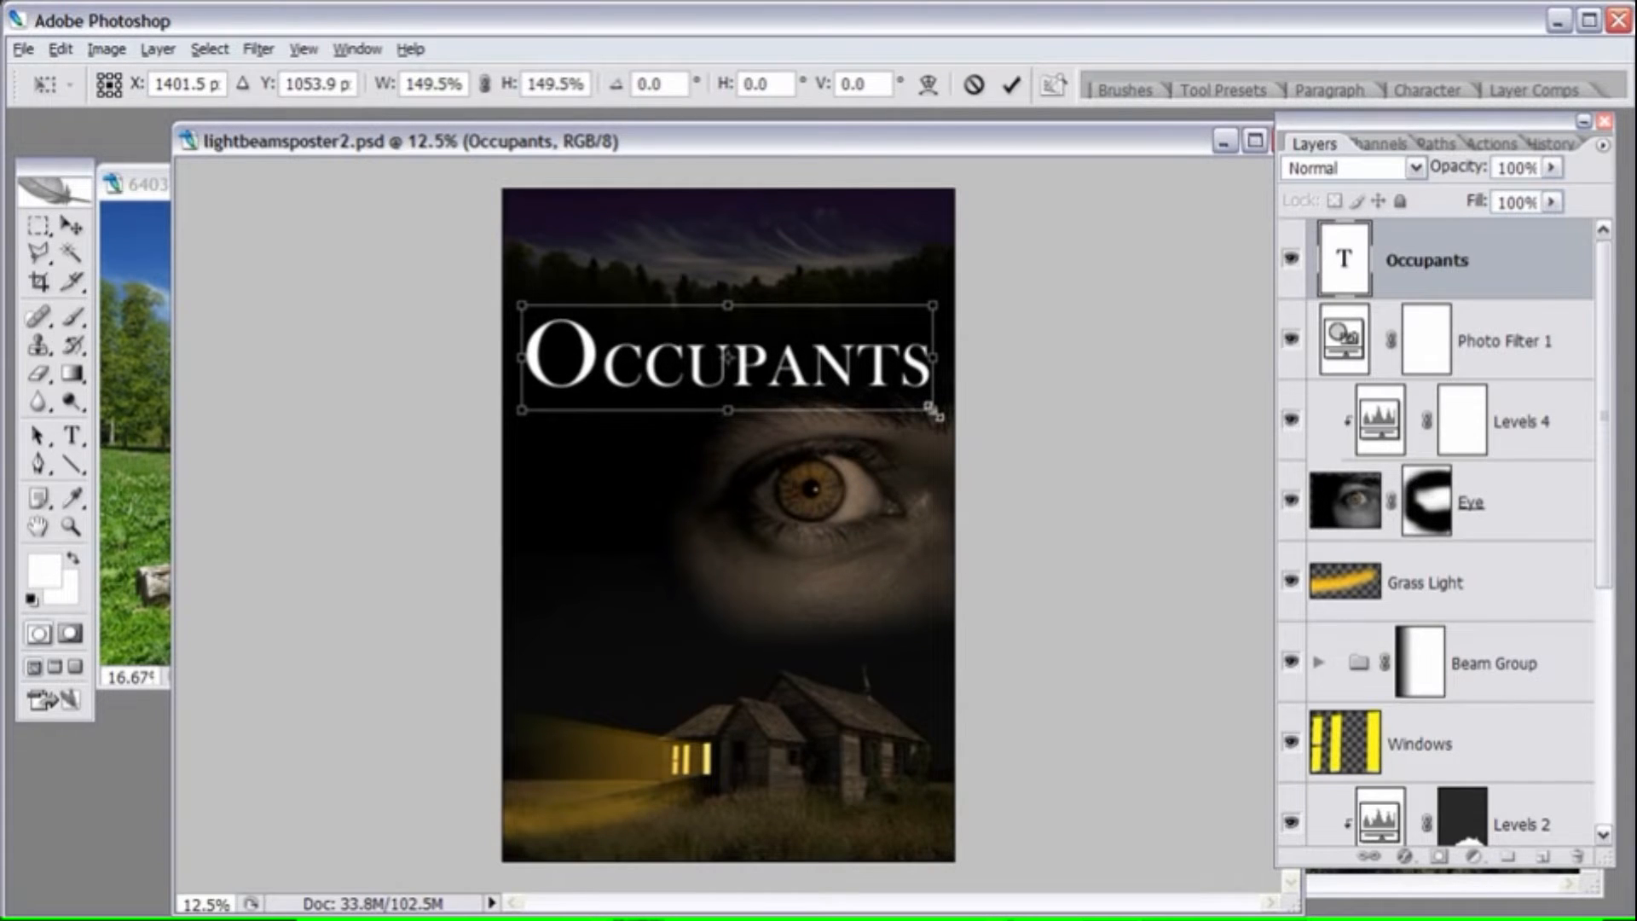
key("Return")
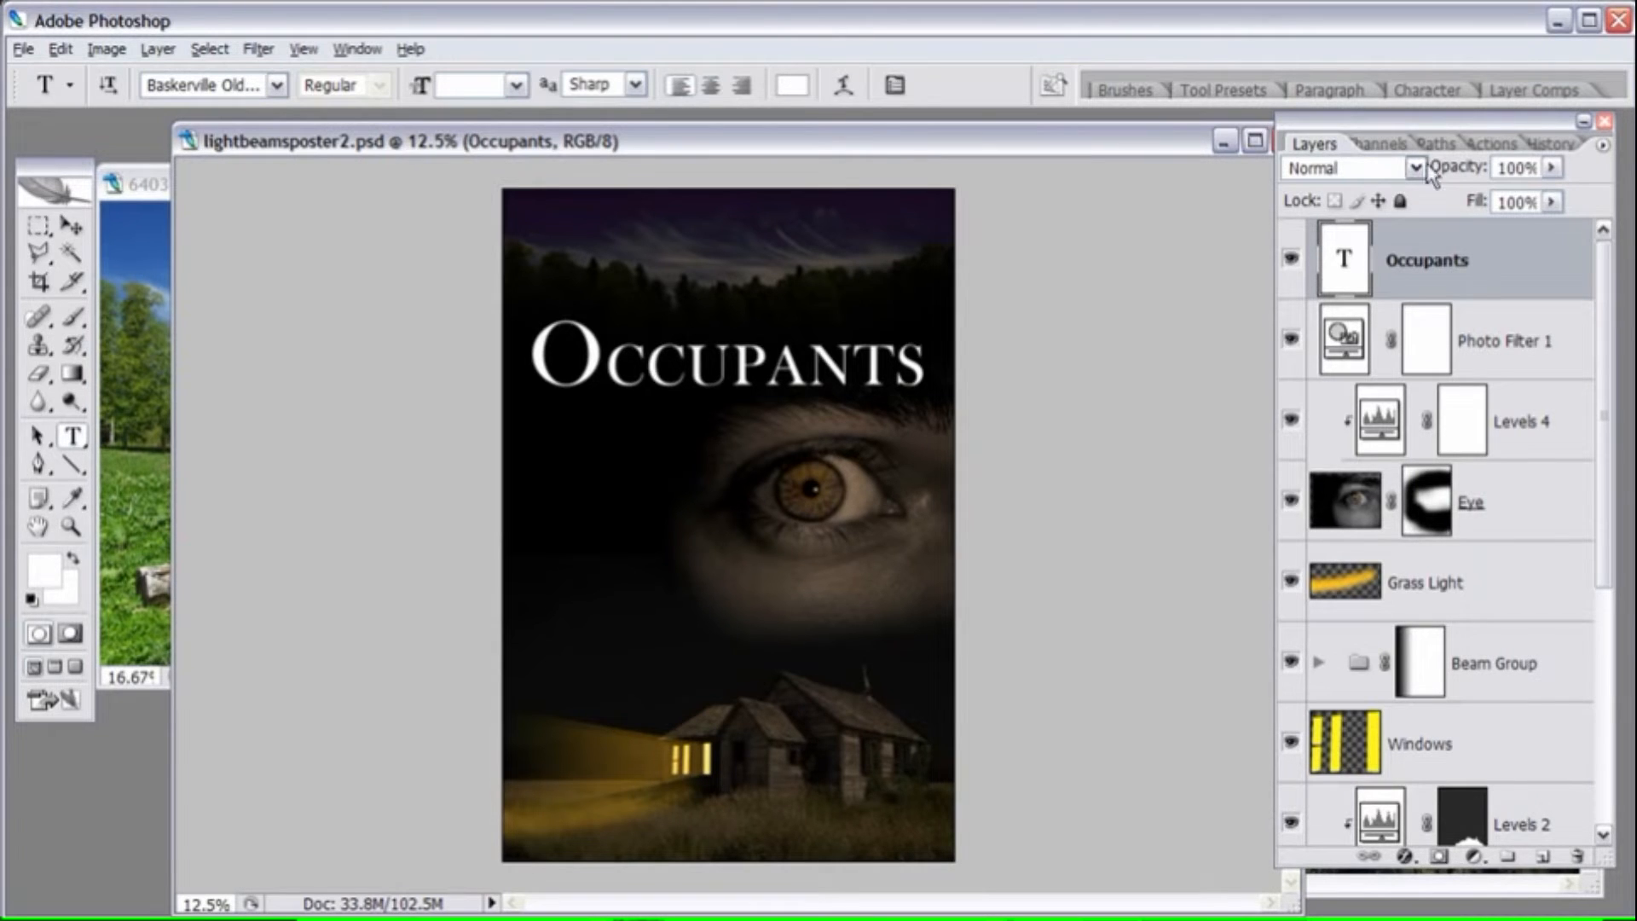
- Float the Character palette beside the poster and tighten the OCCUPANTS title's tracking to -10
left_click(1449, 91)
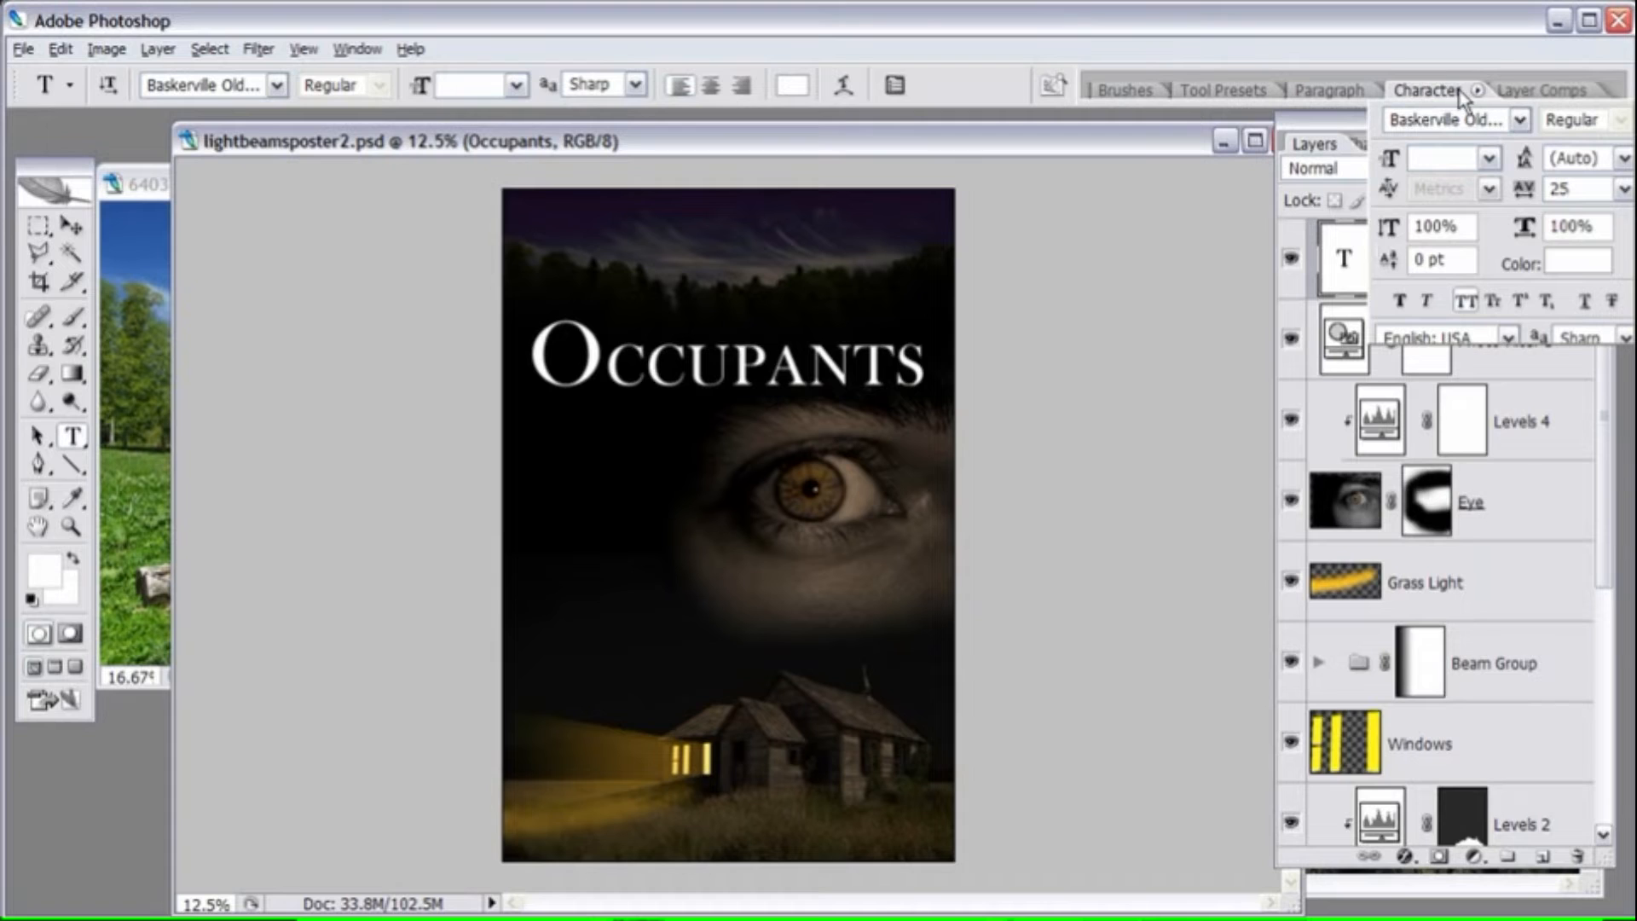
left_click_drag(1449, 91, 1058, 247)
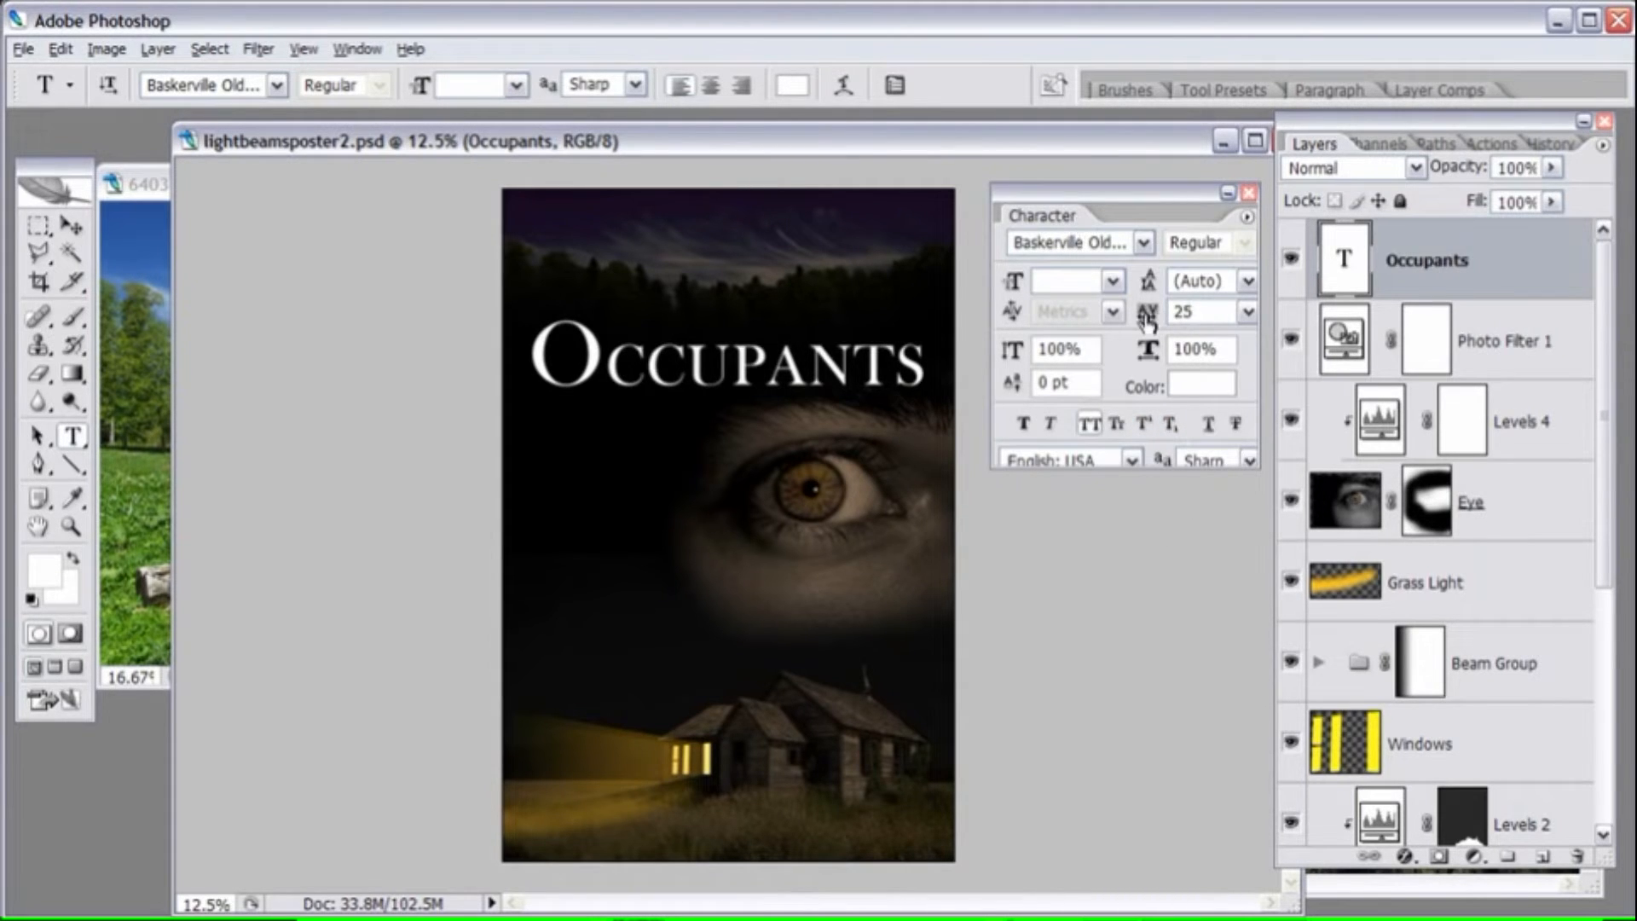
left_click(1247, 312)
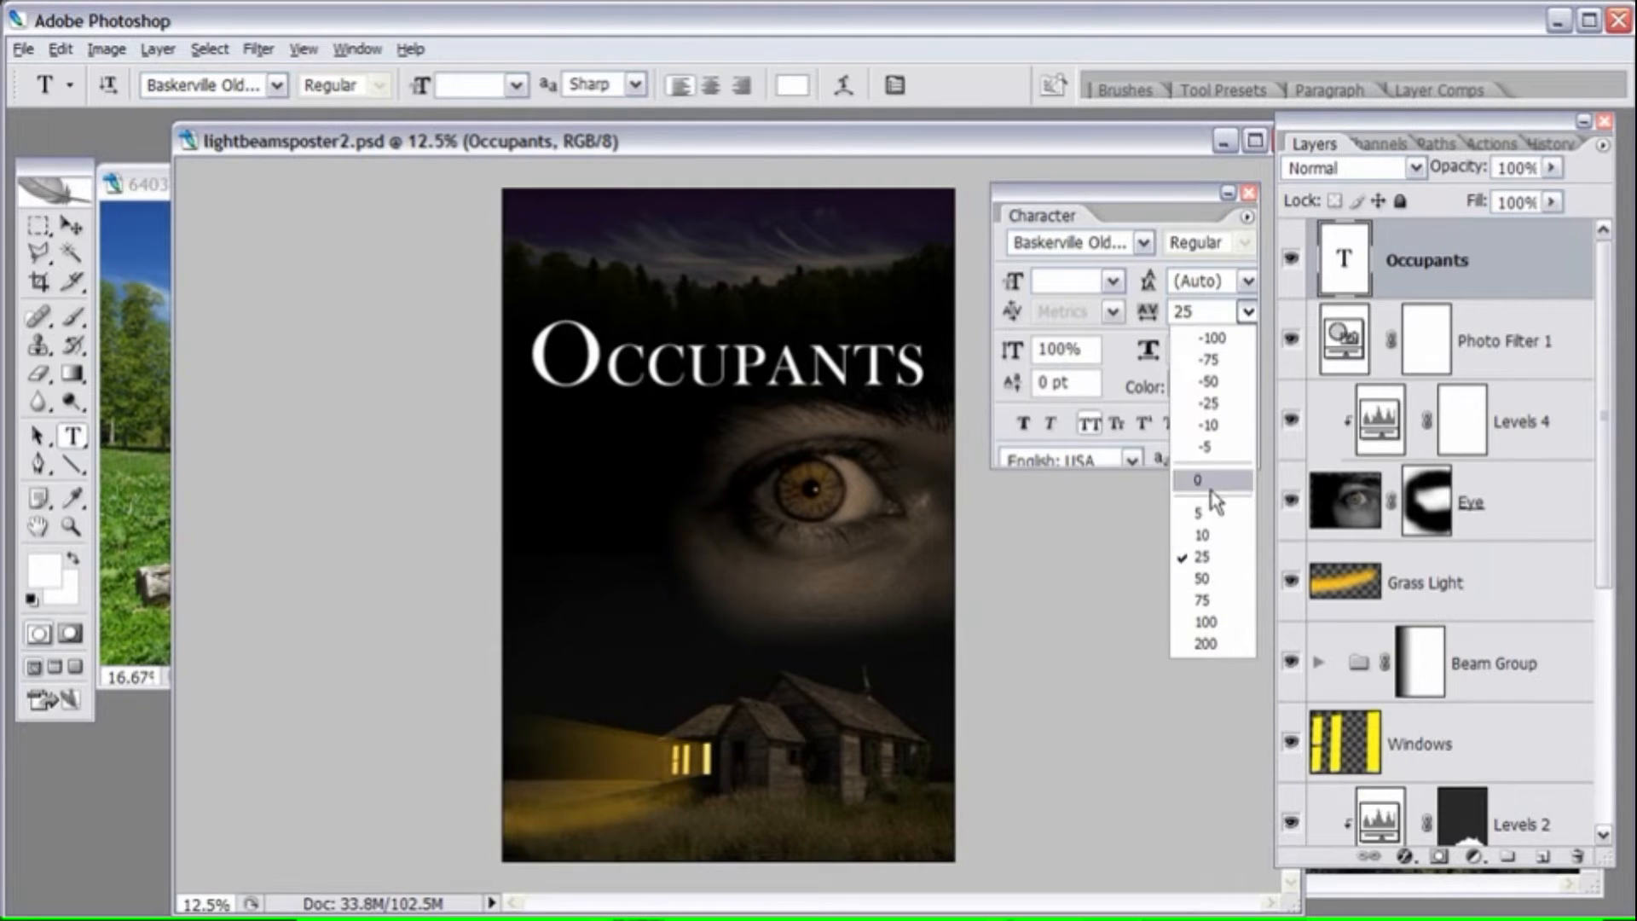
left_click(1211, 402)
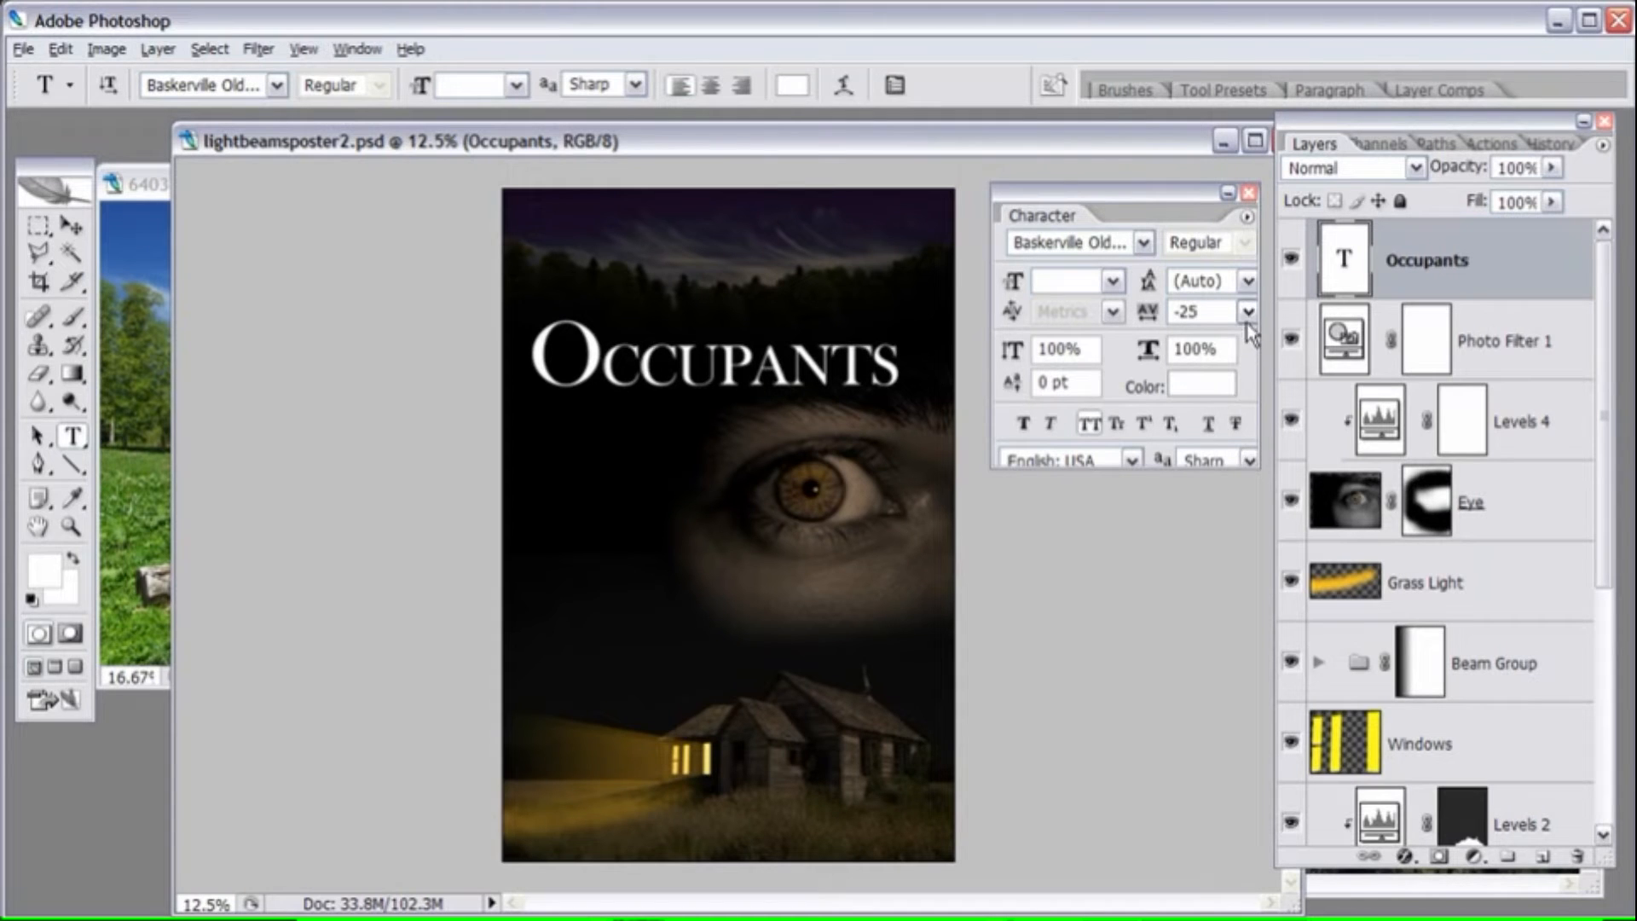
left_click(1247, 311)
left_click(1210, 425)
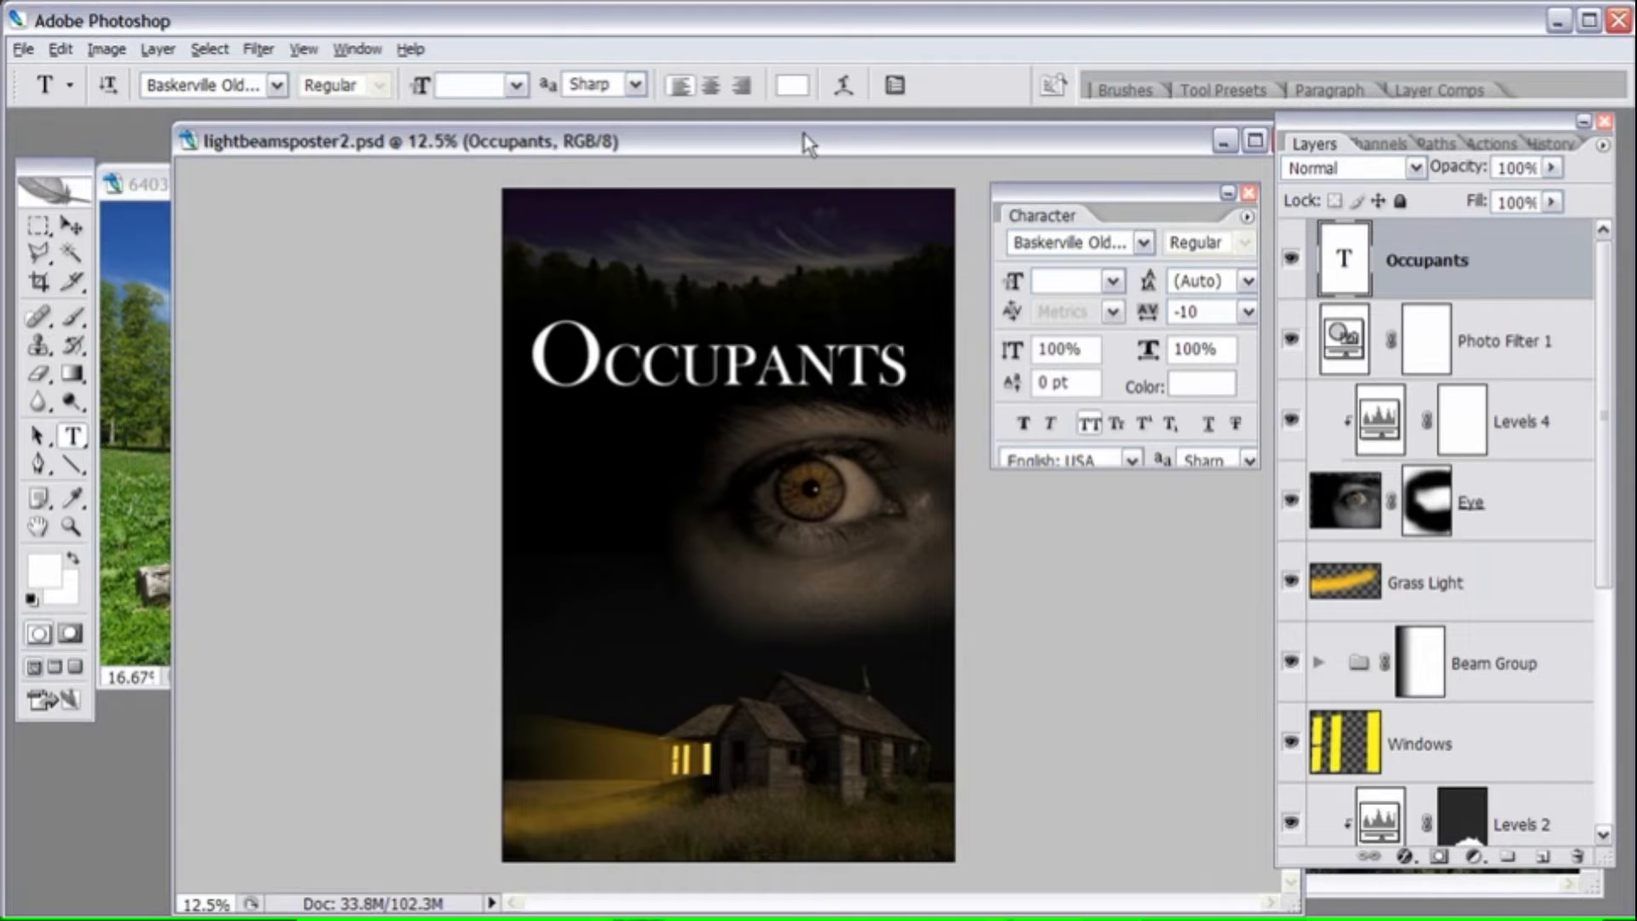
- Add a separate text layer reading THE below the title and set its font size to 36 pt
left_click(593, 471)
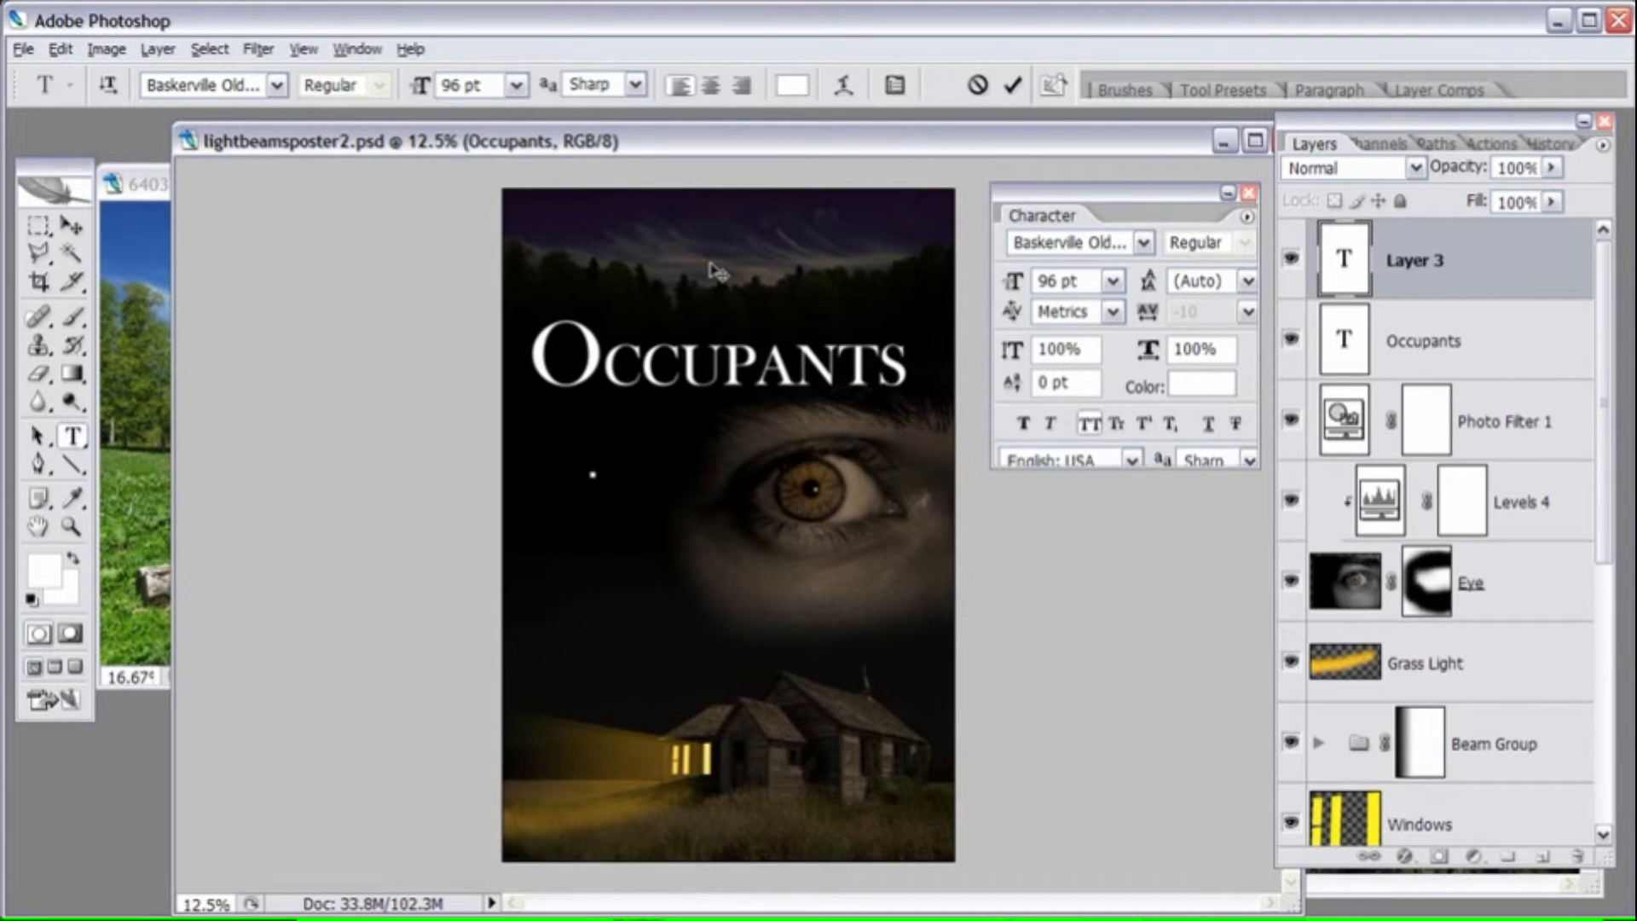
type("THE")
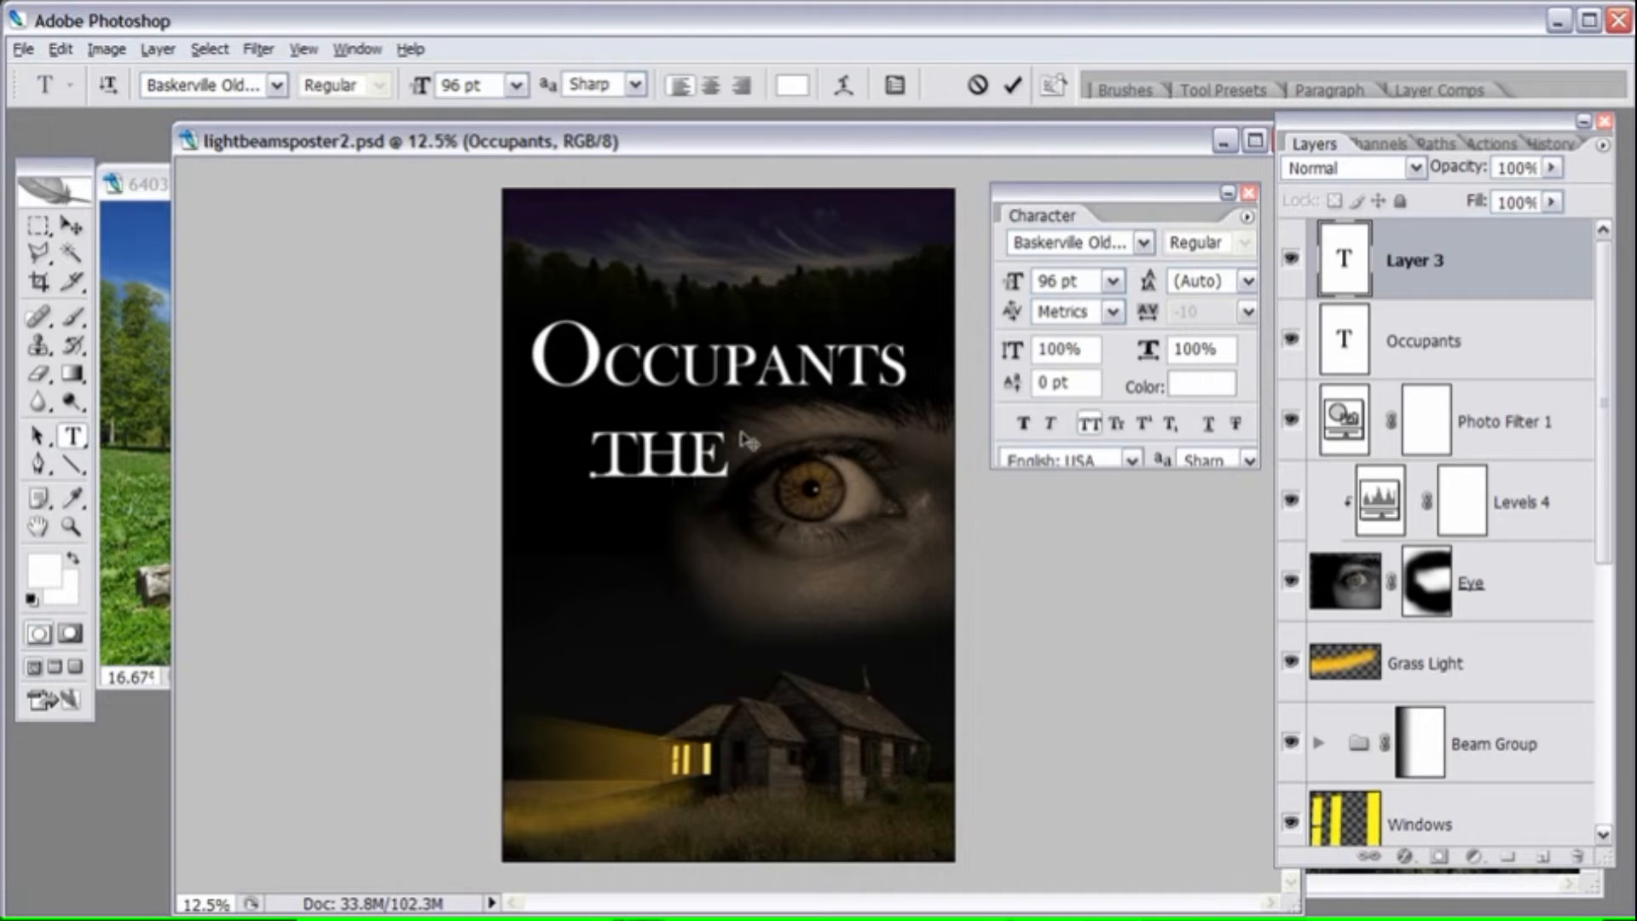
left_click_drag(729, 458, 590, 458)
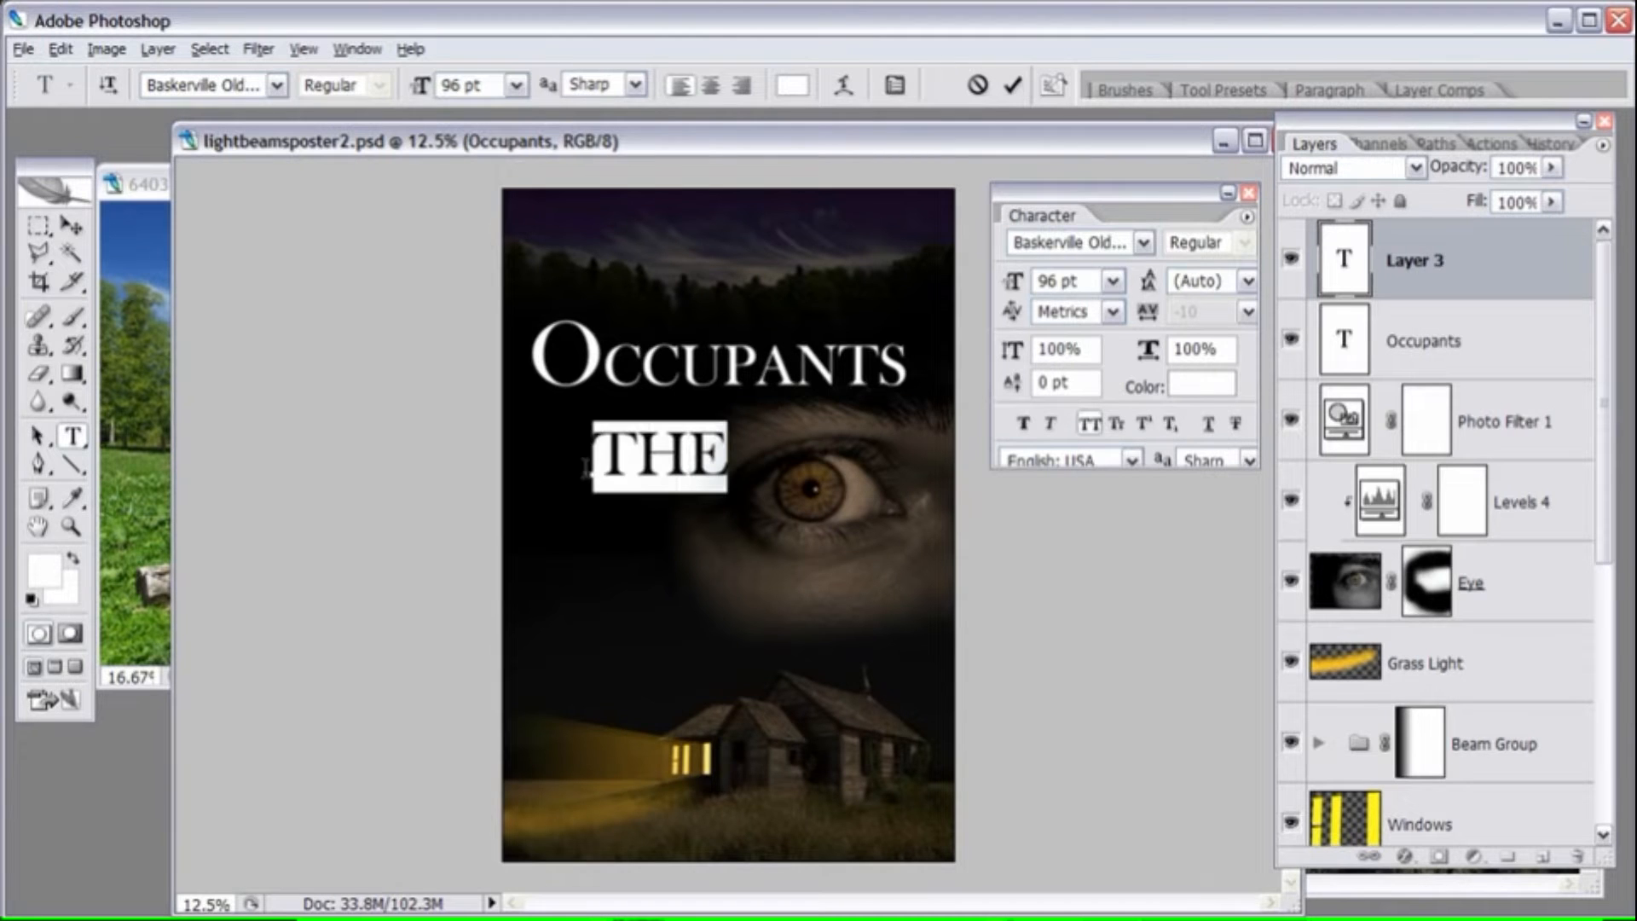
left_click(1113, 280)
left_click(1072, 622)
left_click(1112, 281)
left_click(1081, 587)
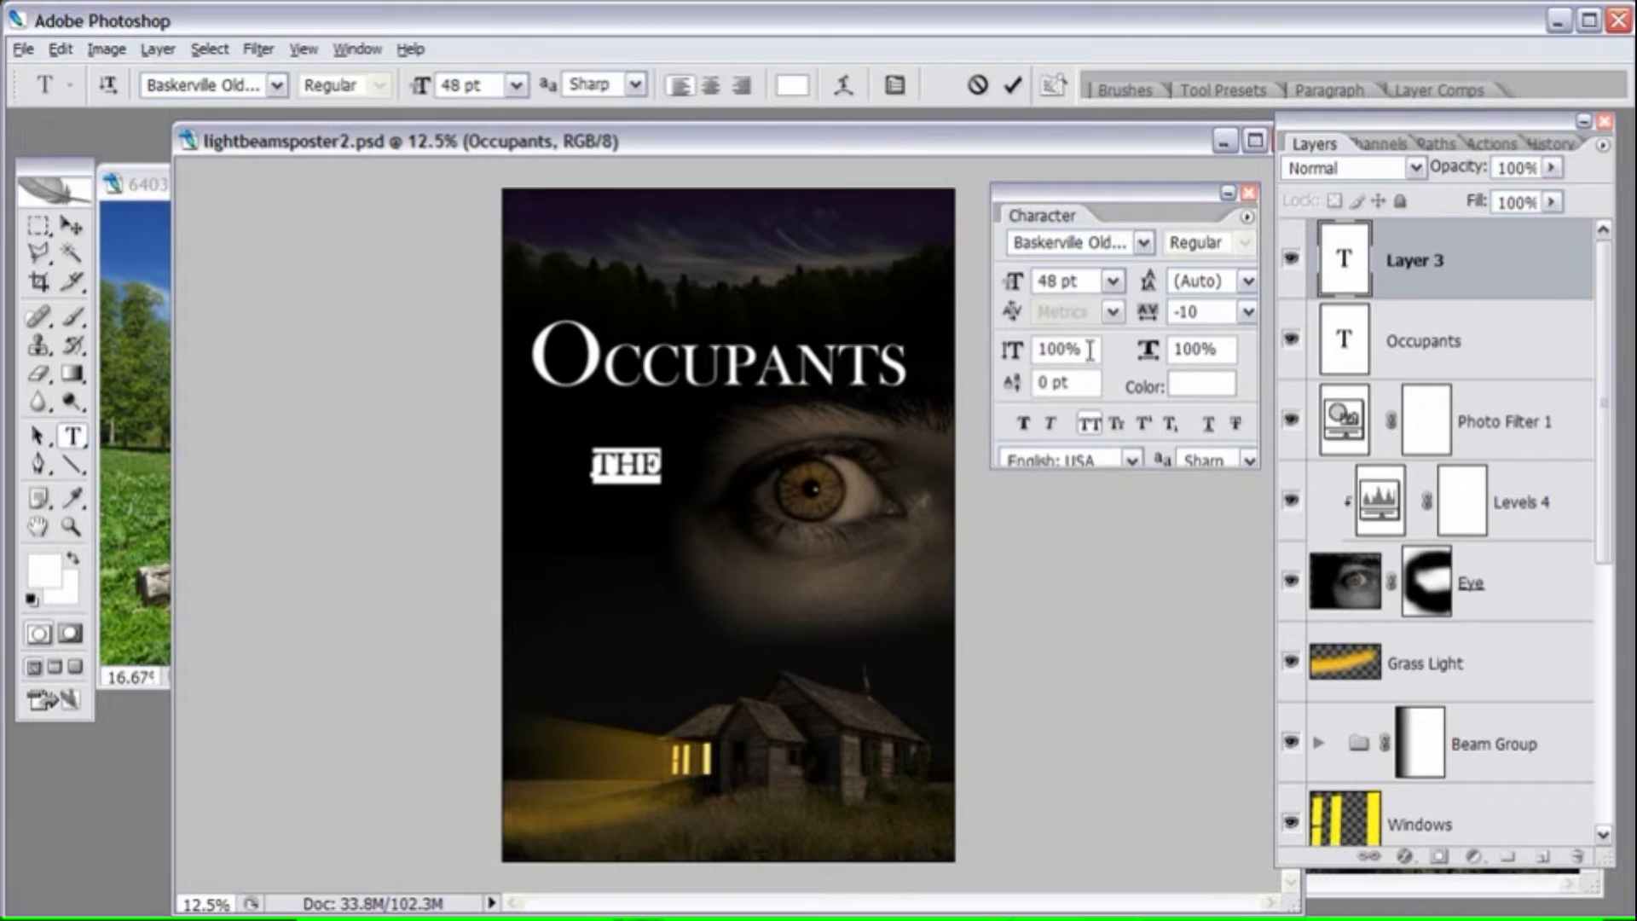
left_click(1112, 280)
left_click(1077, 553)
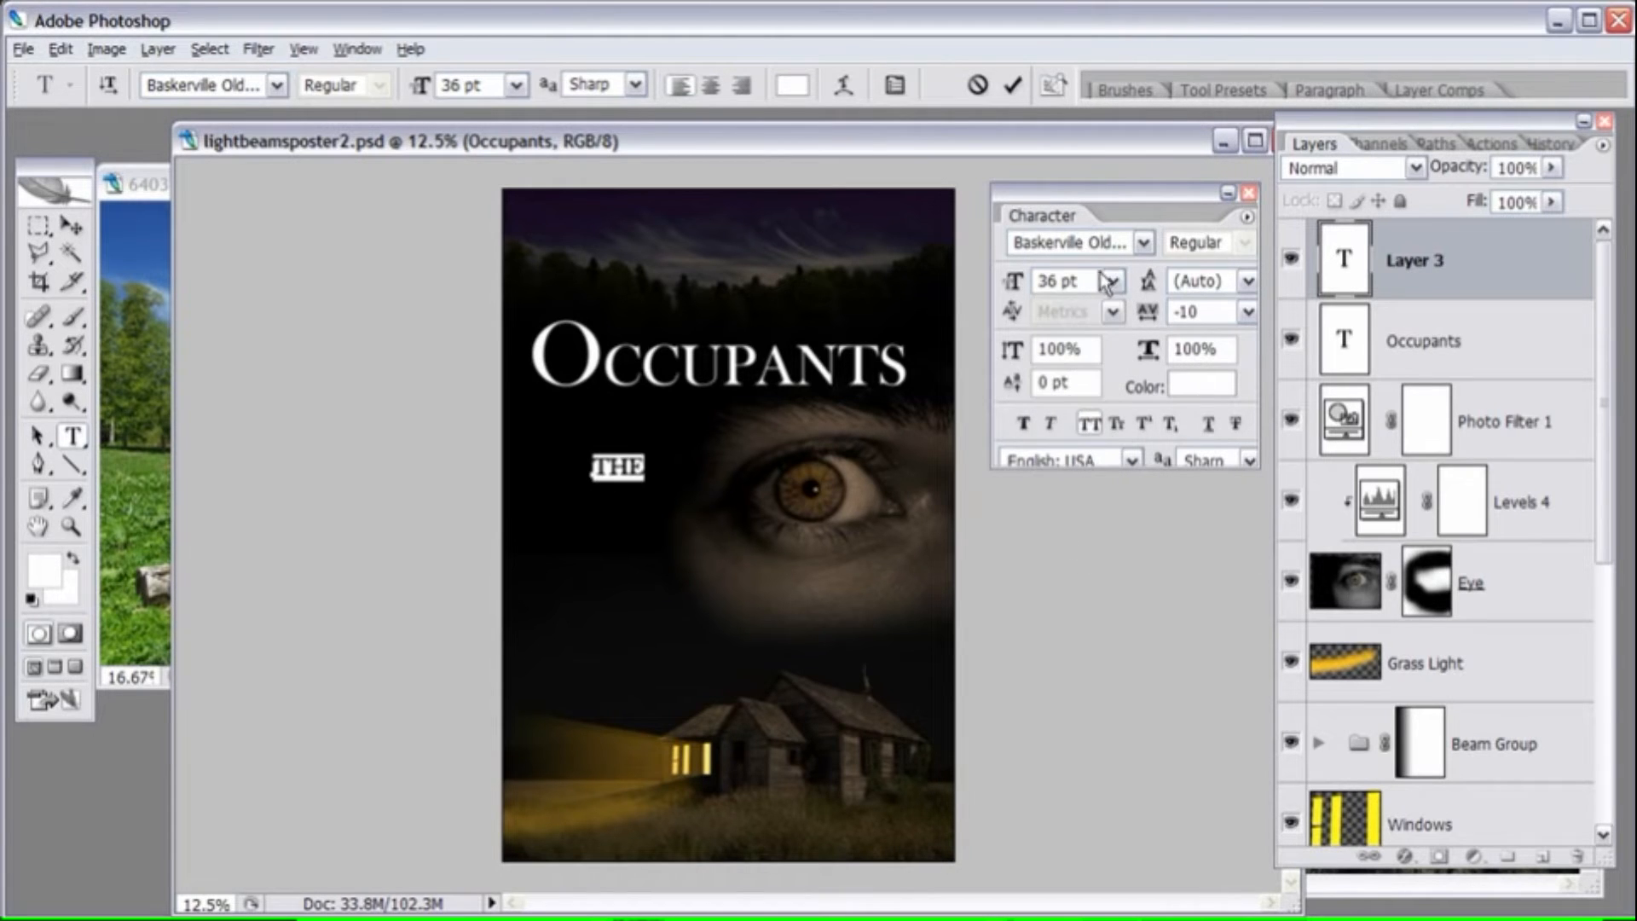
- Move the word THE directly above the first two Cs of OCCUPANTS, tucked beside the large O
left_click(71, 225)
left_click_drag(673, 567, 705, 433)
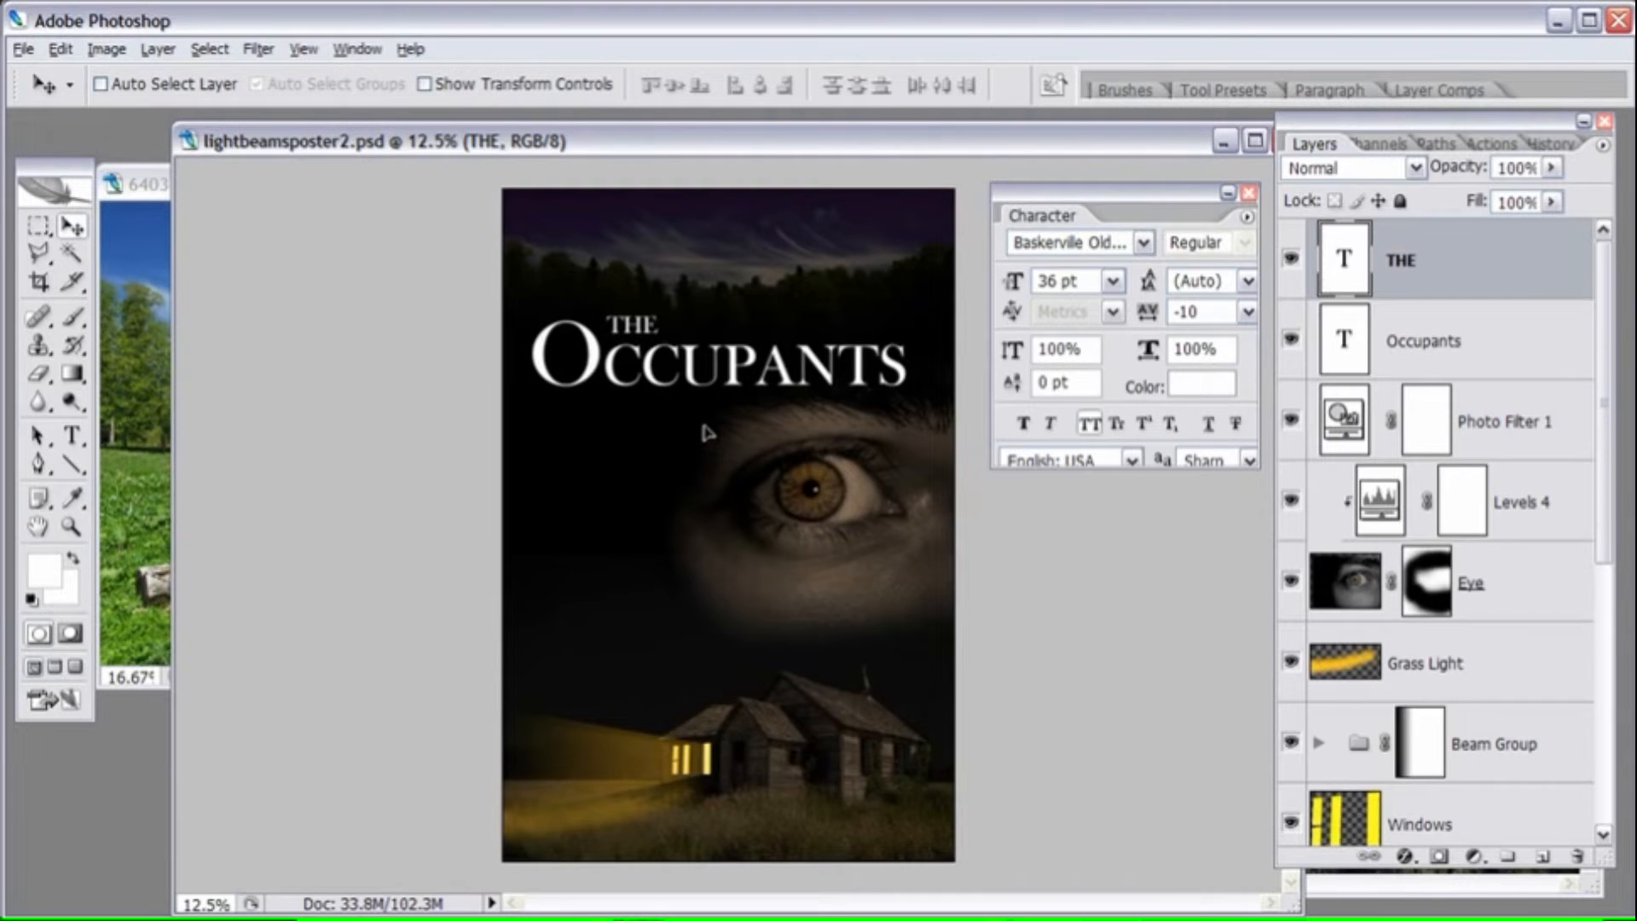
left_click(73, 527)
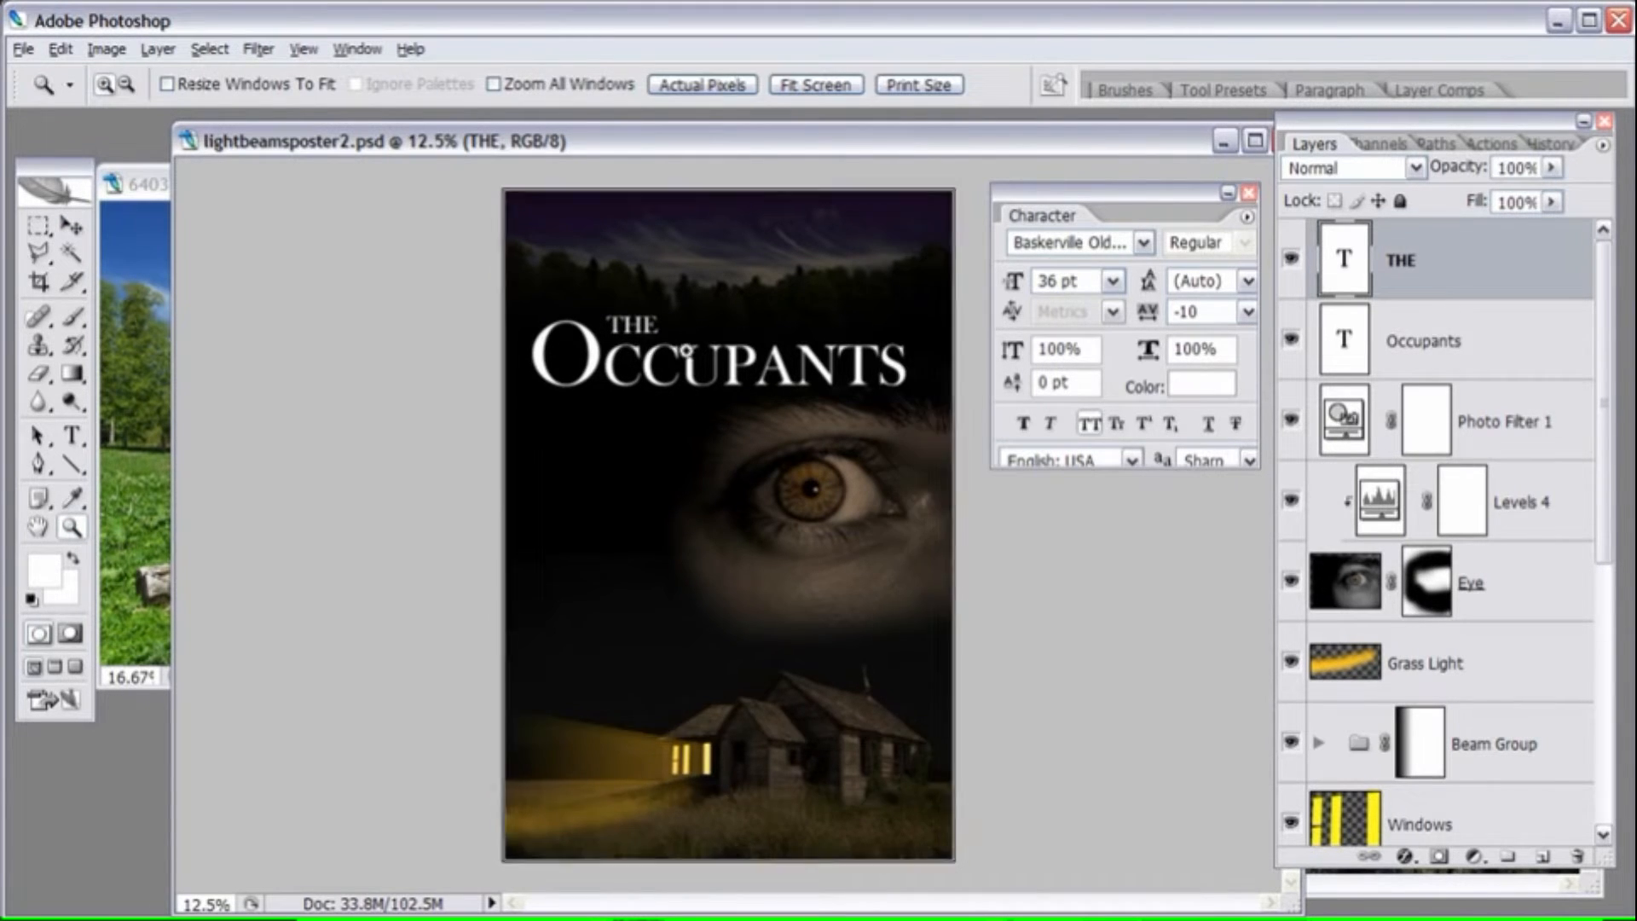
left_click(687, 353)
left_click(694, 402)
left_click_drag(1098, 193, 1287, 183)
left_click(72, 225)
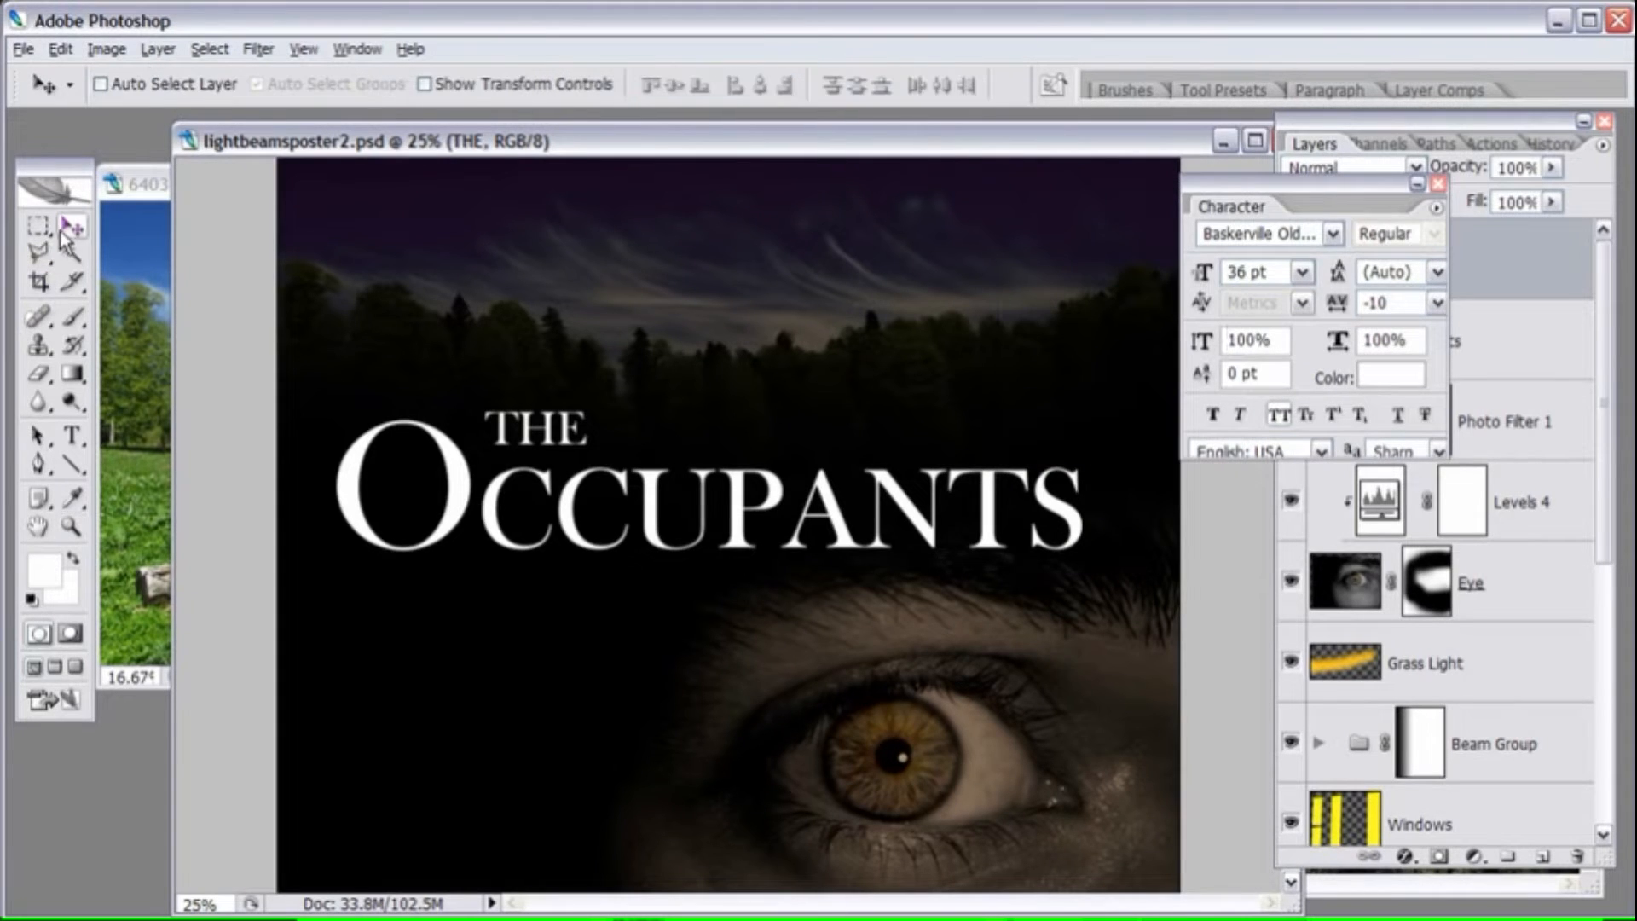
left_click_drag(512, 439, 640, 345)
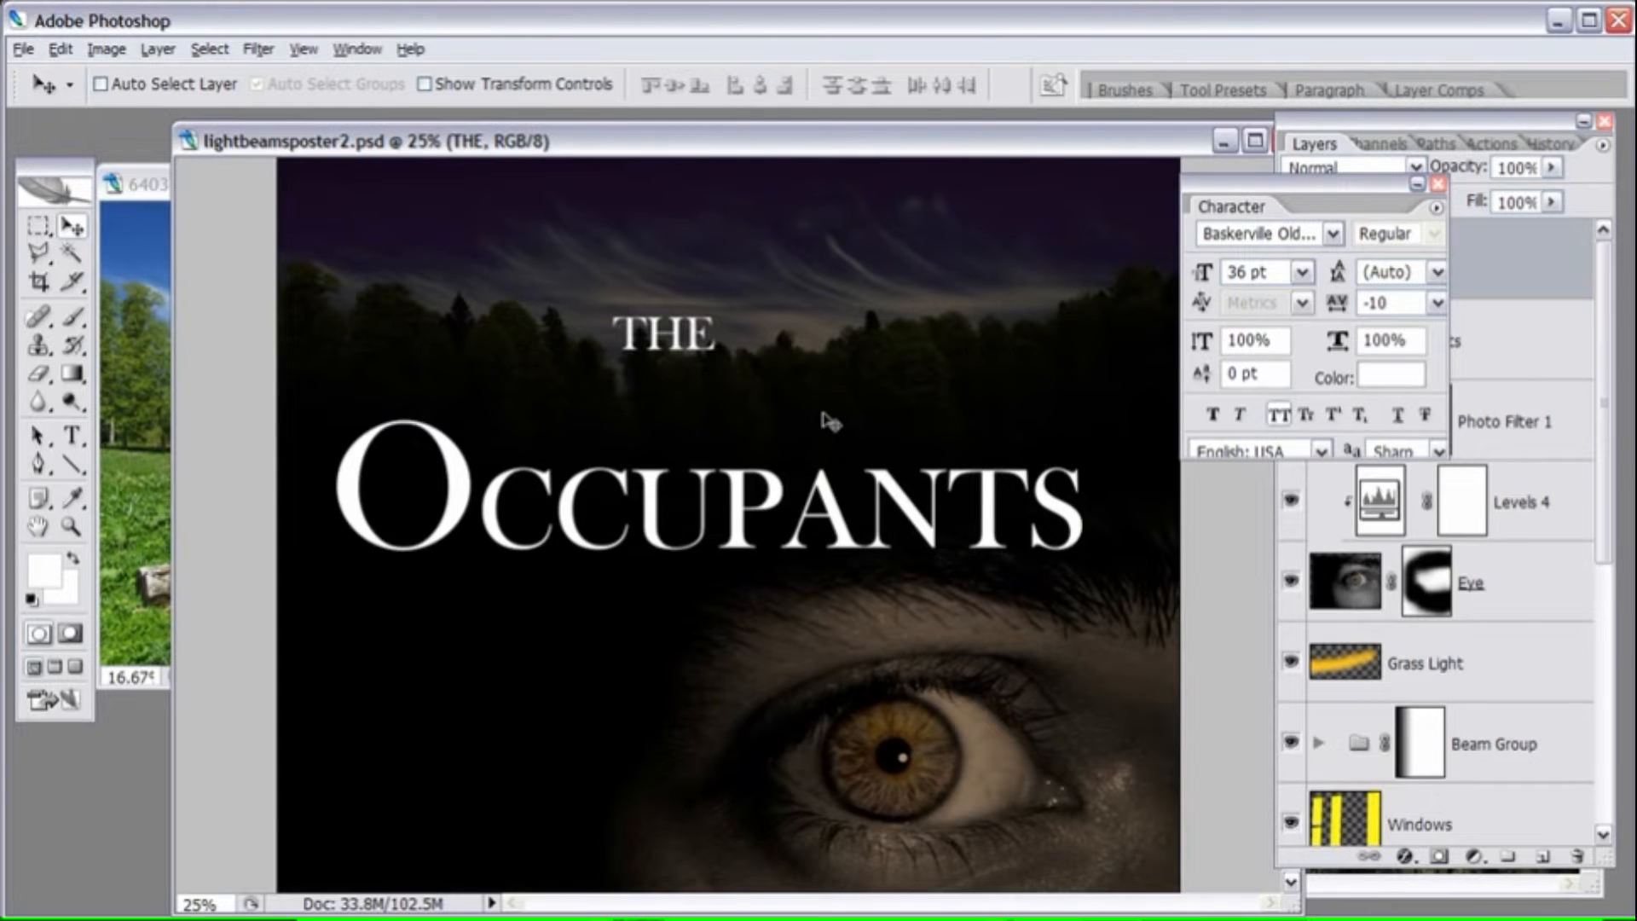
left_click_drag(694, 304, 556, 412)
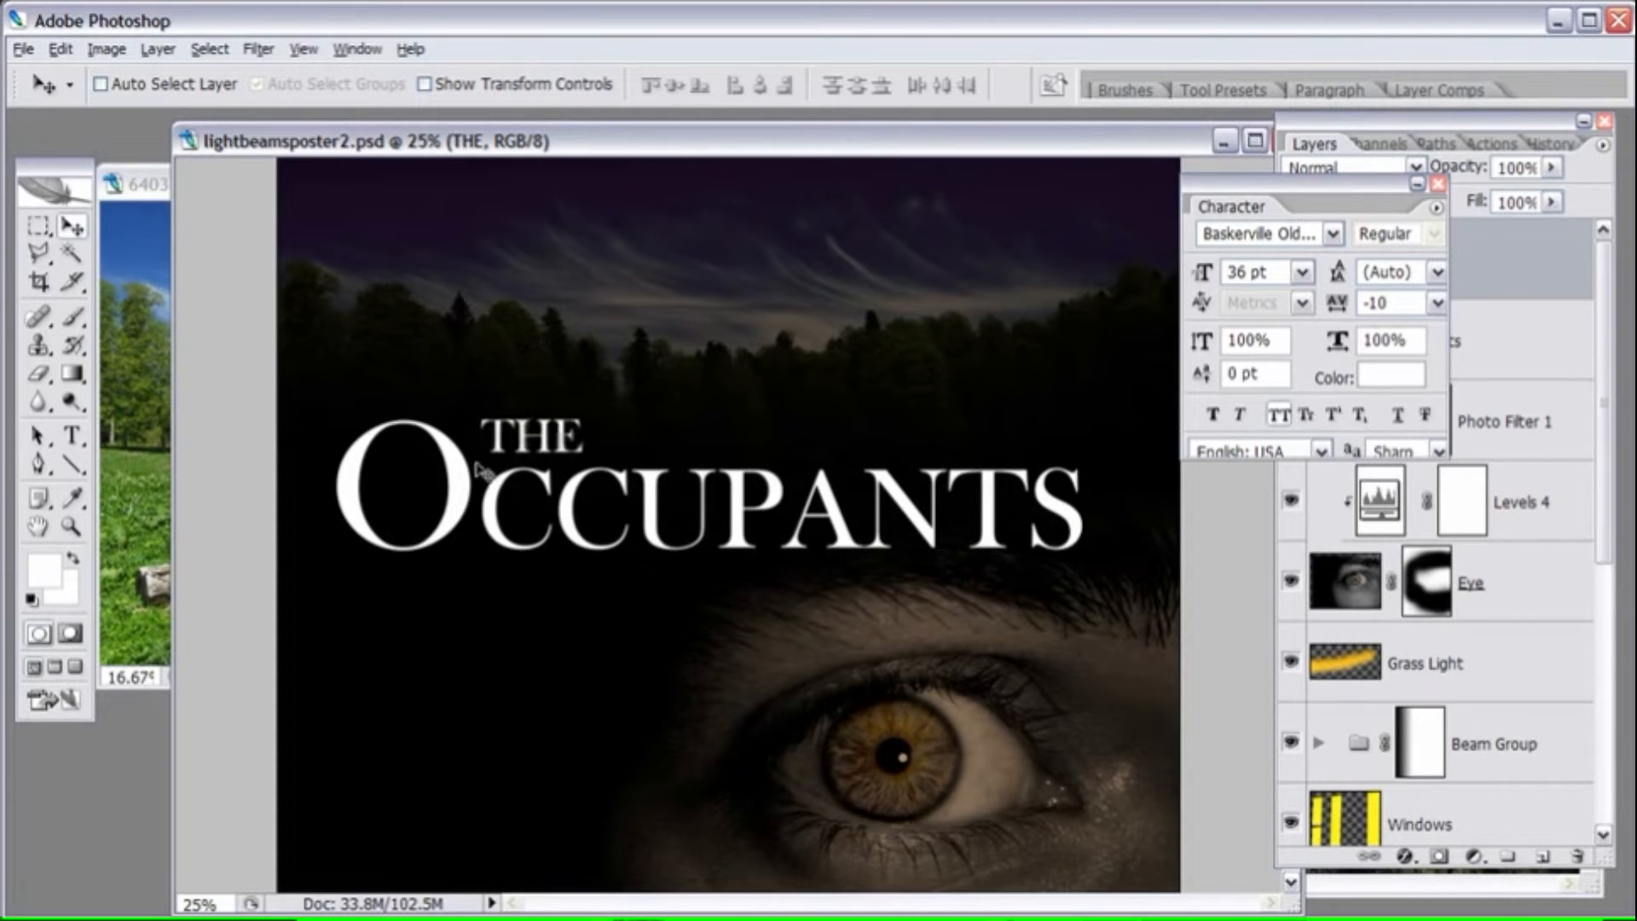
- Set the tracking of the word THE to 50 and nudge it slightly left to line up with the first C
double_click(1347, 259)
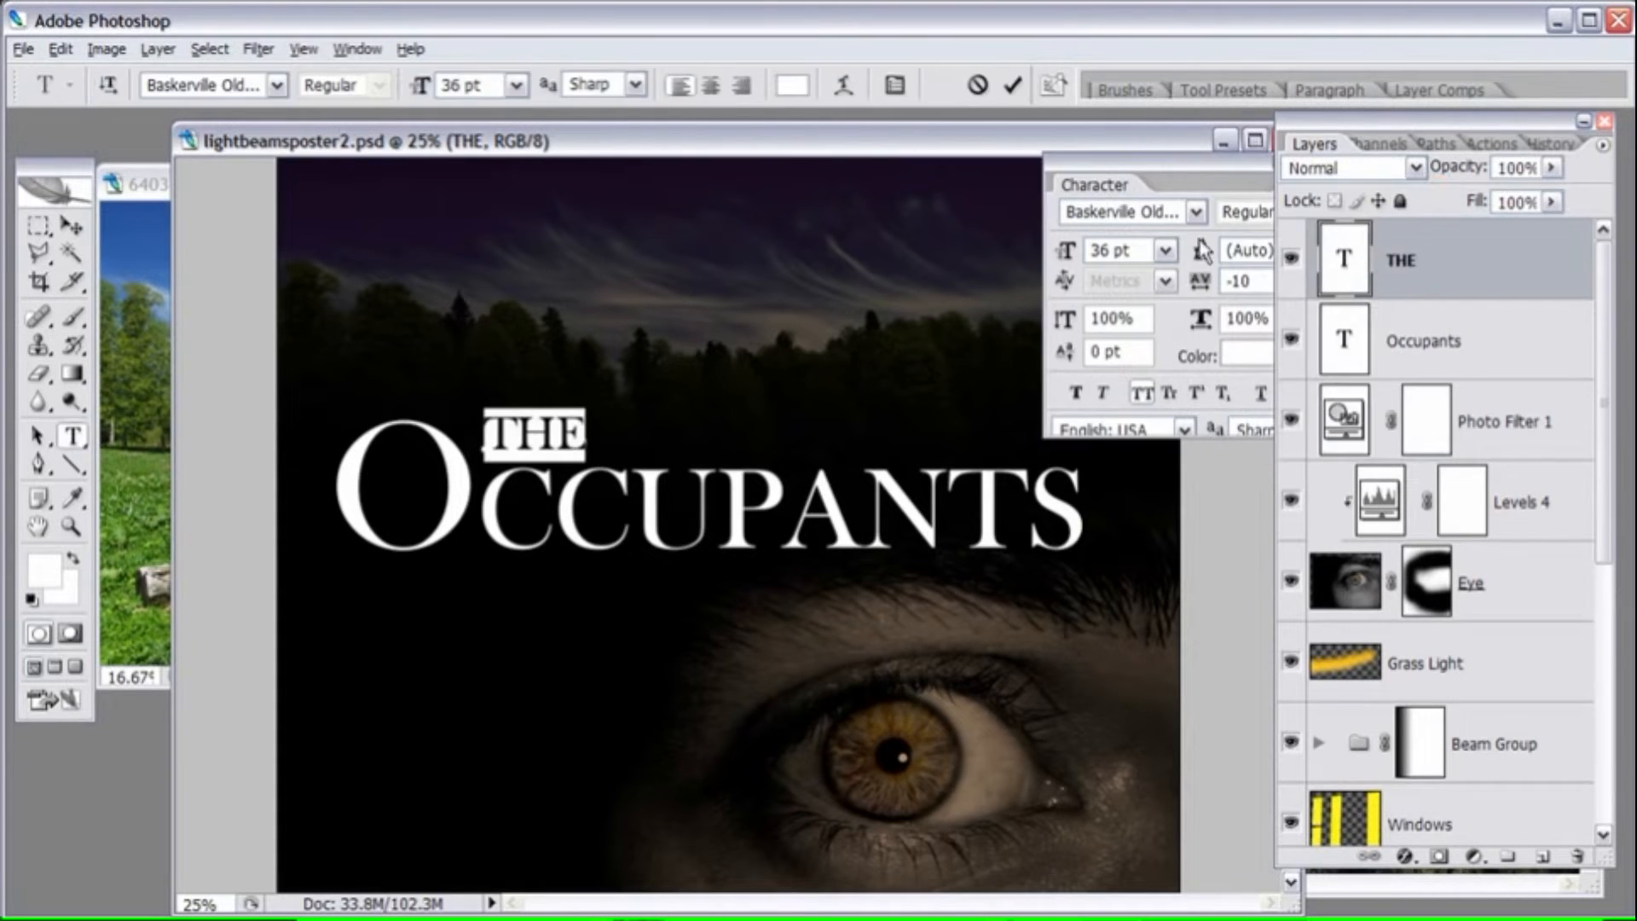
left_click_drag(1185, 152, 1118, 134)
left_click(1234, 263)
left_click(1219, 486)
left_click(1234, 263)
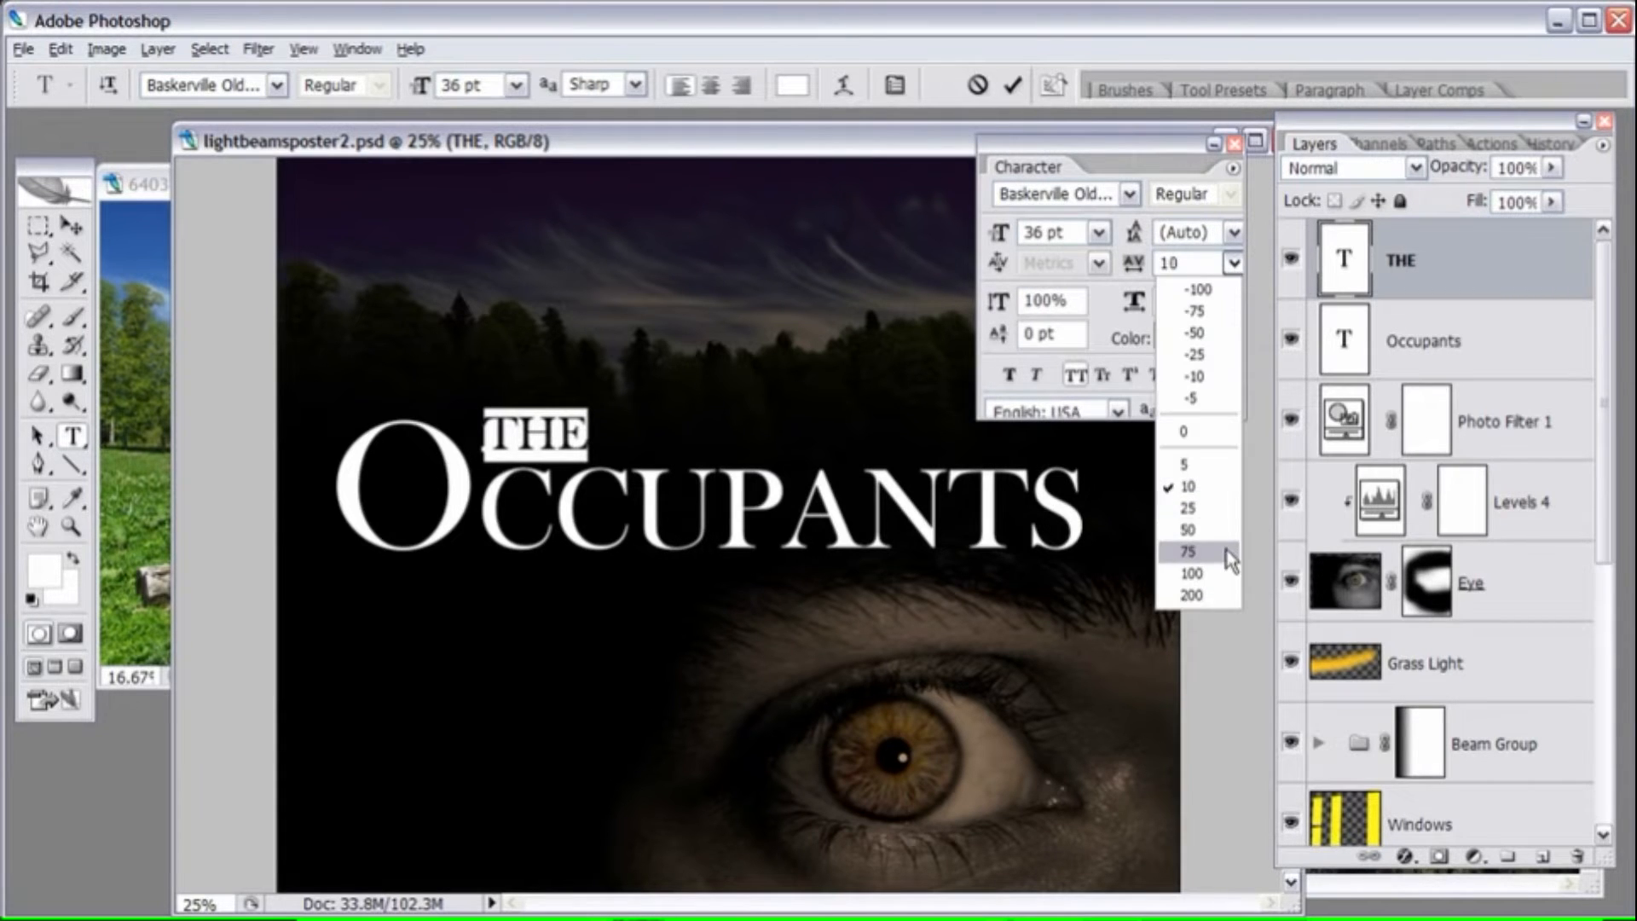
left_click(1220, 518)
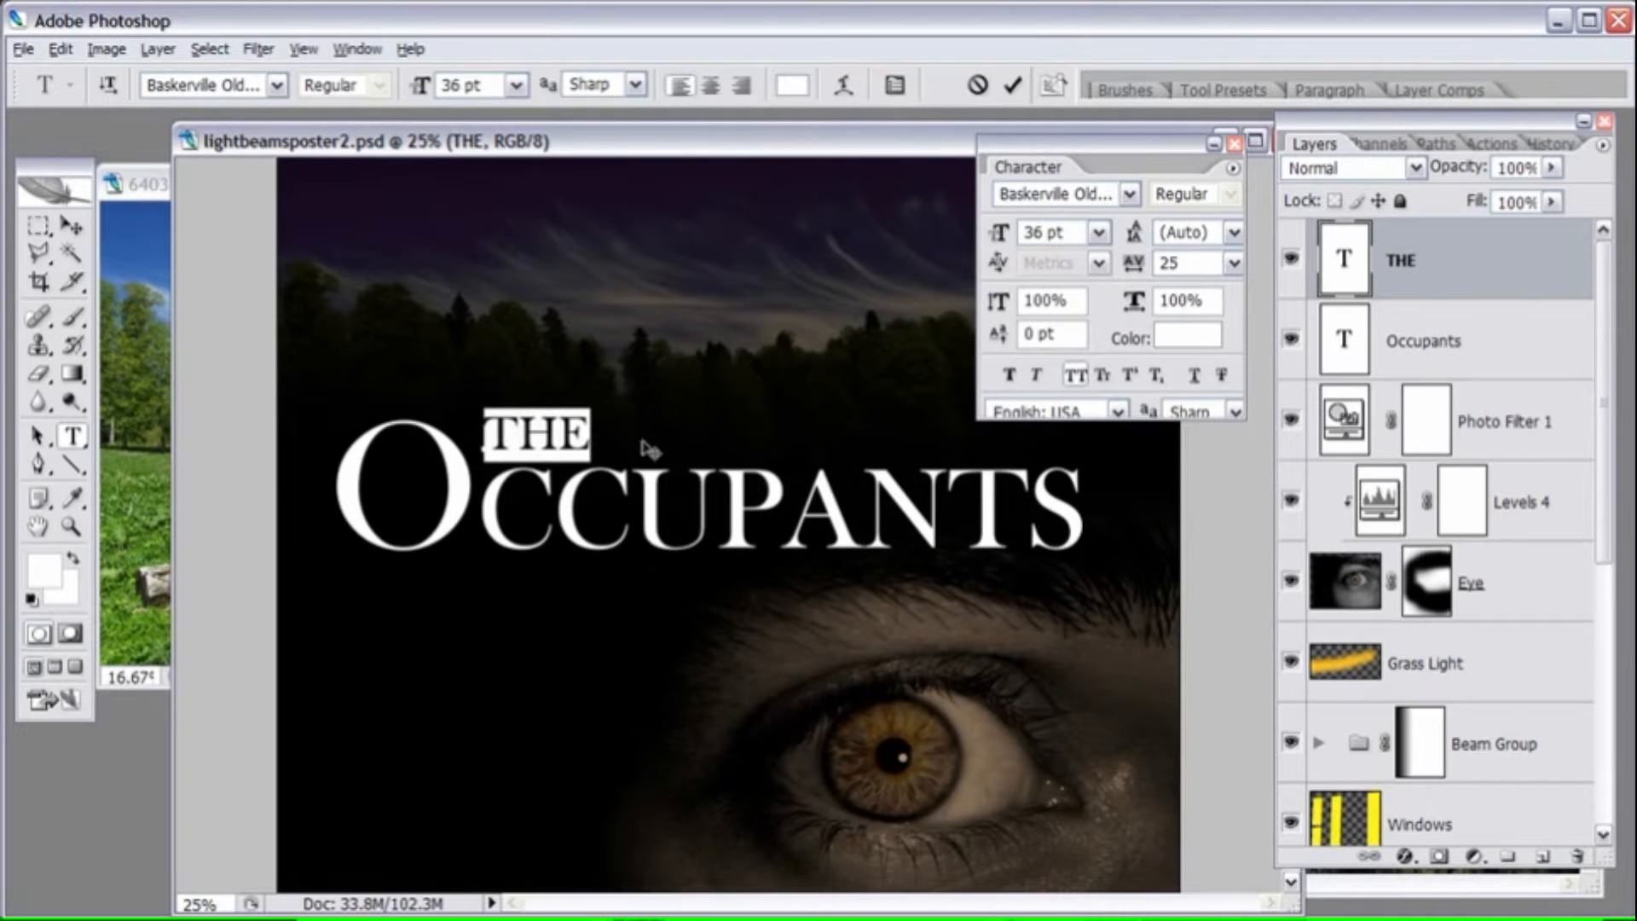
left_click(1234, 262)
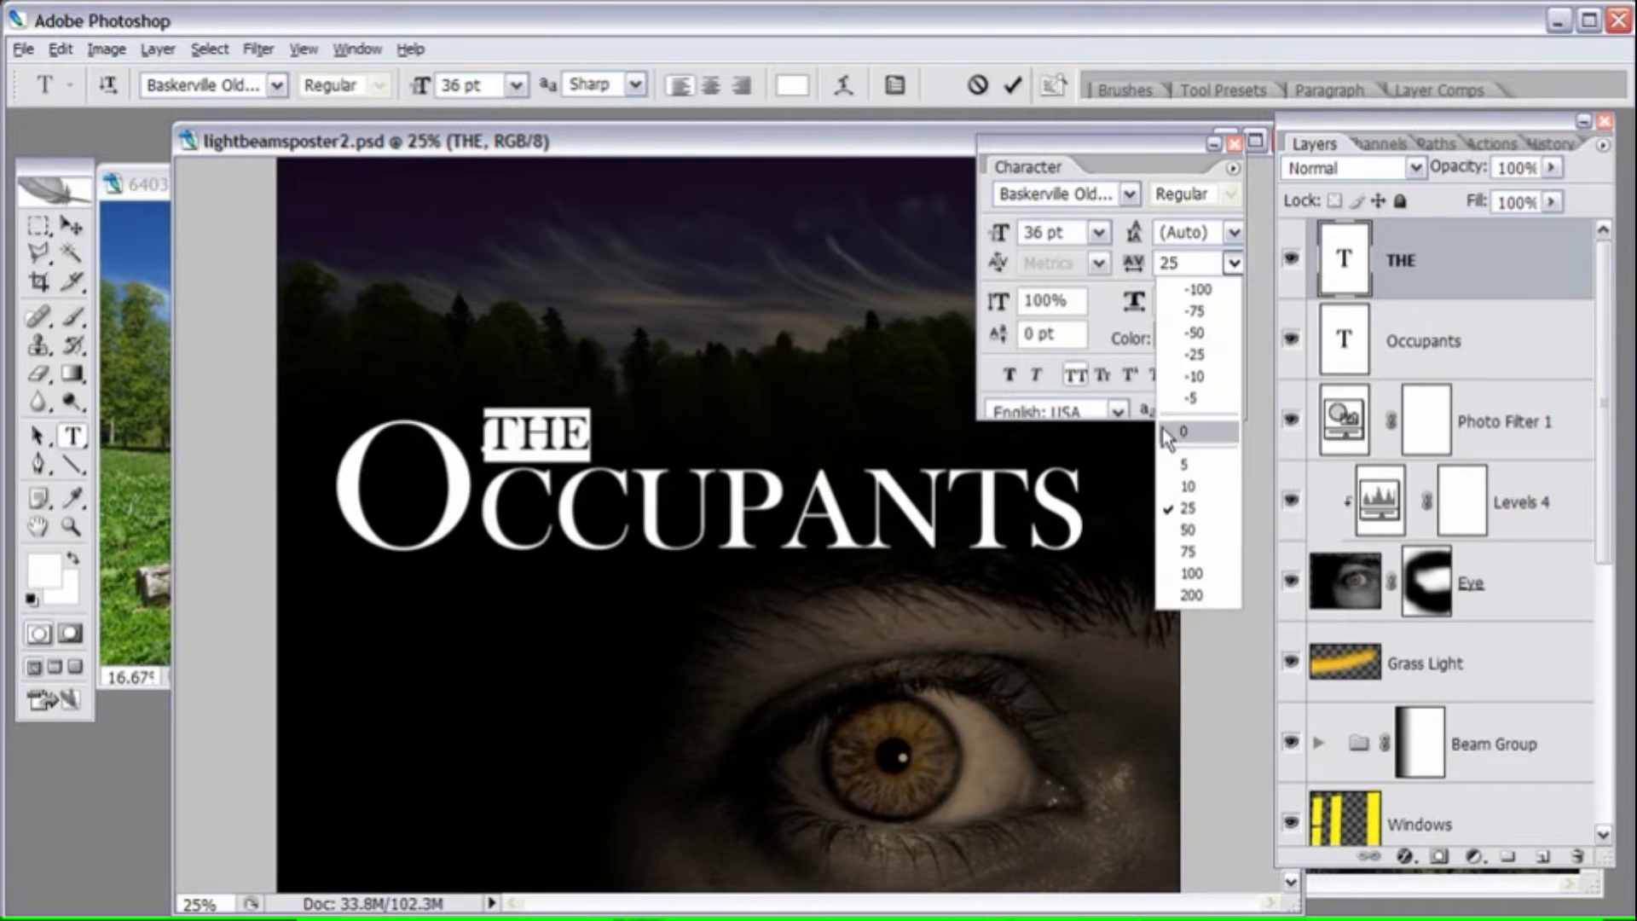
left_click(1185, 531)
left_click(72, 226)
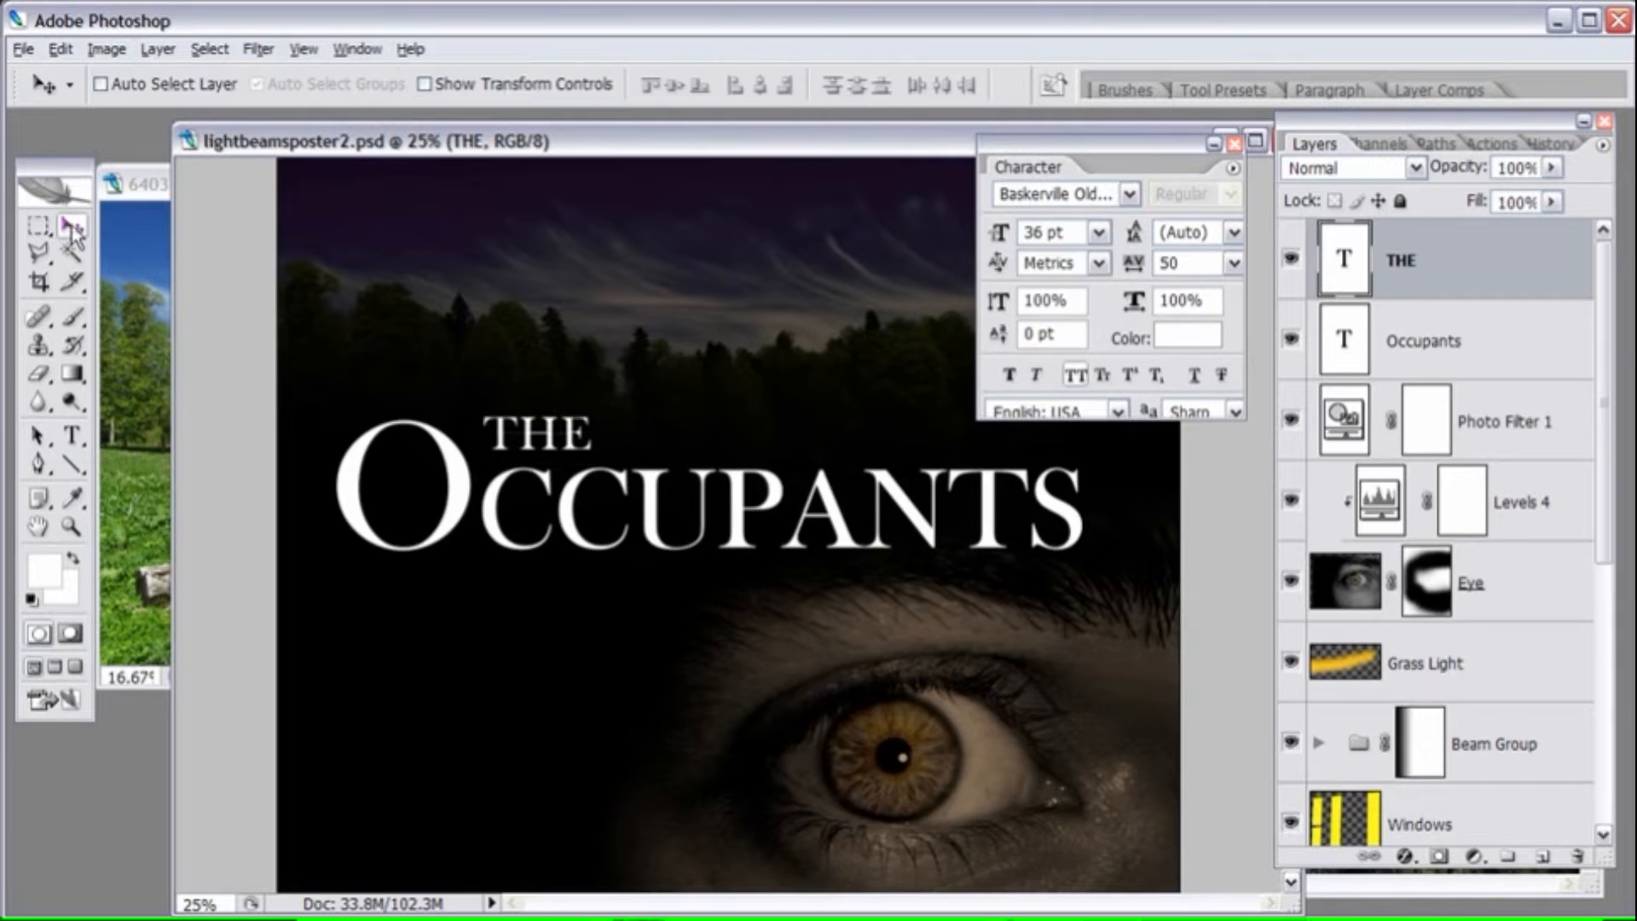
left_click_drag(585, 409, 582, 409)
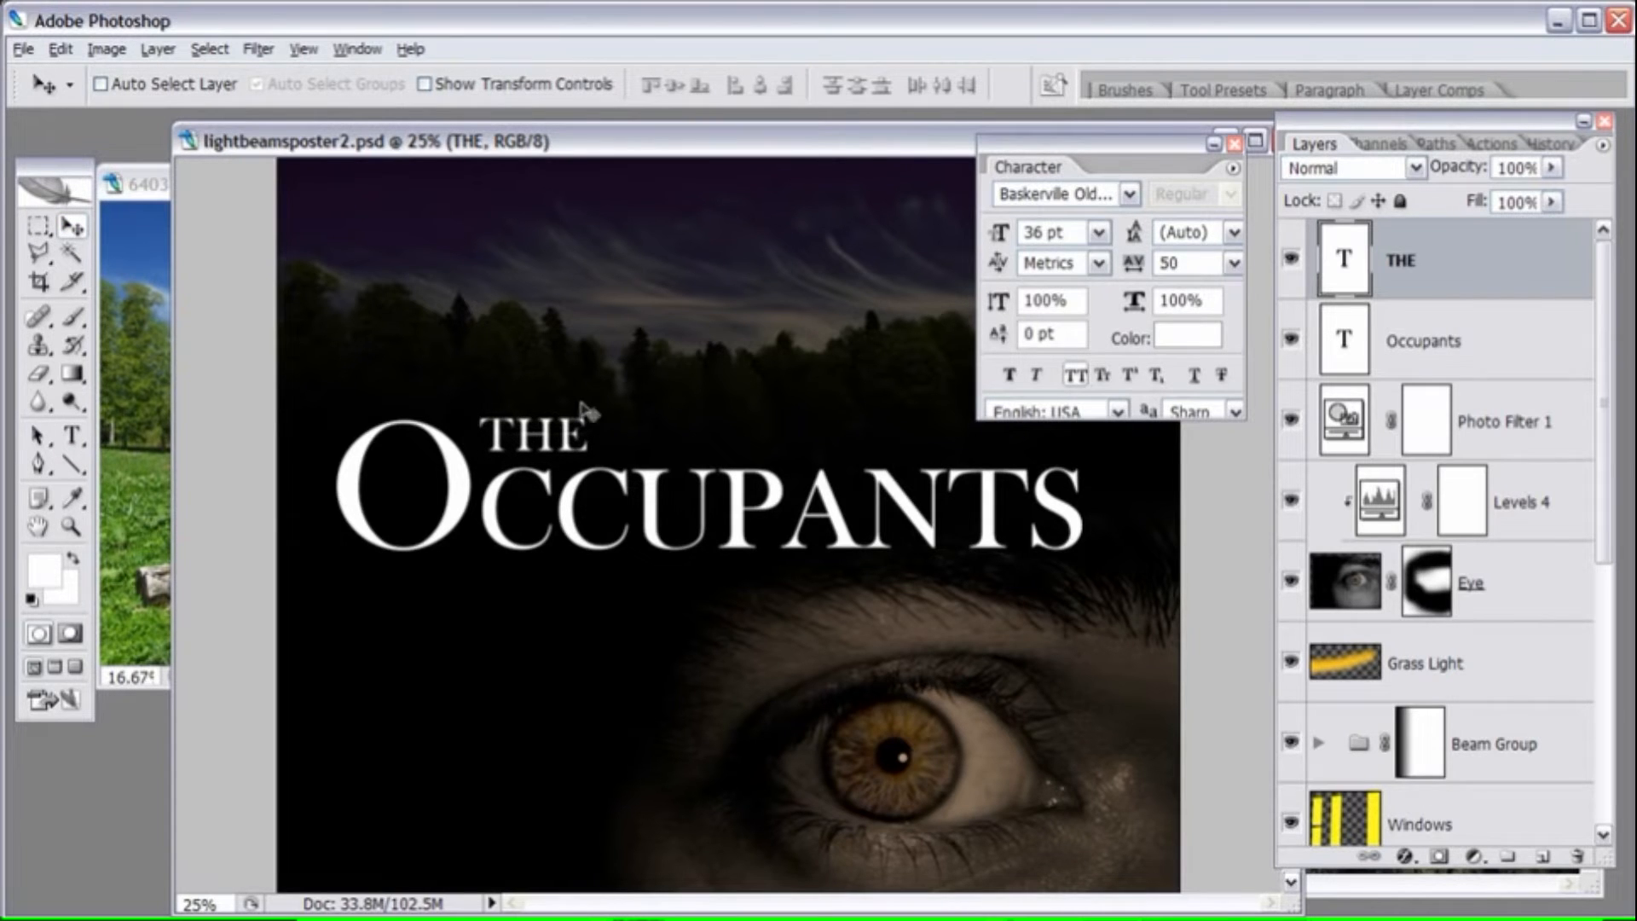
- Add a separate text layer reading THEY ARE WATCHING YOU just below the OCCUPANTS title
left_click_drag(1106, 156, 1132, 159)
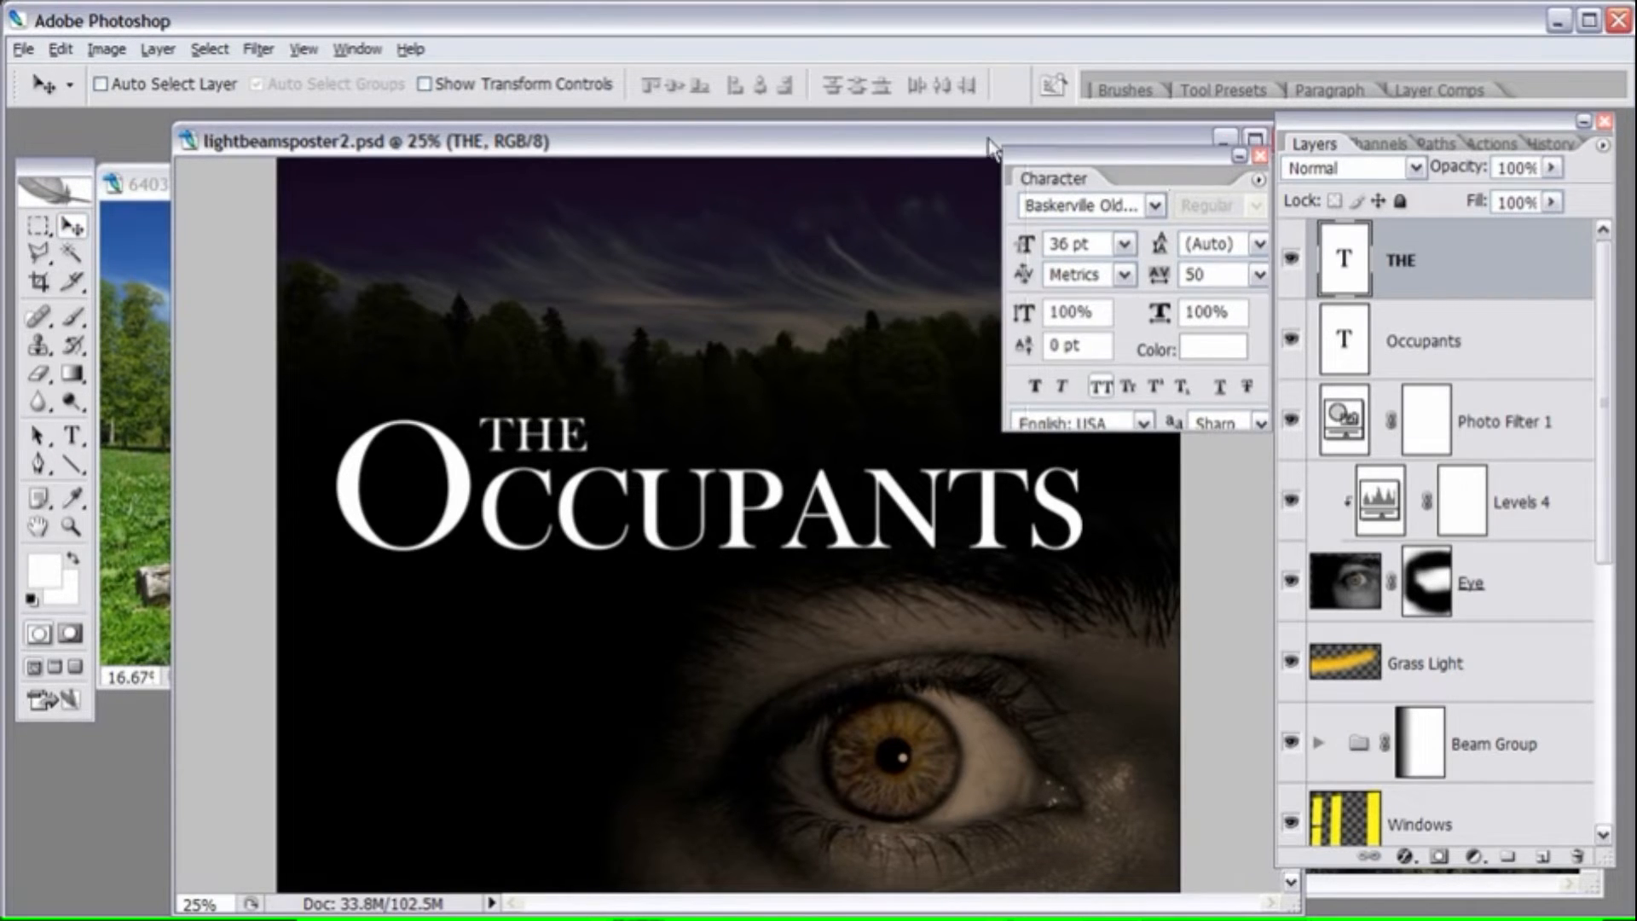
left_click(72, 436)
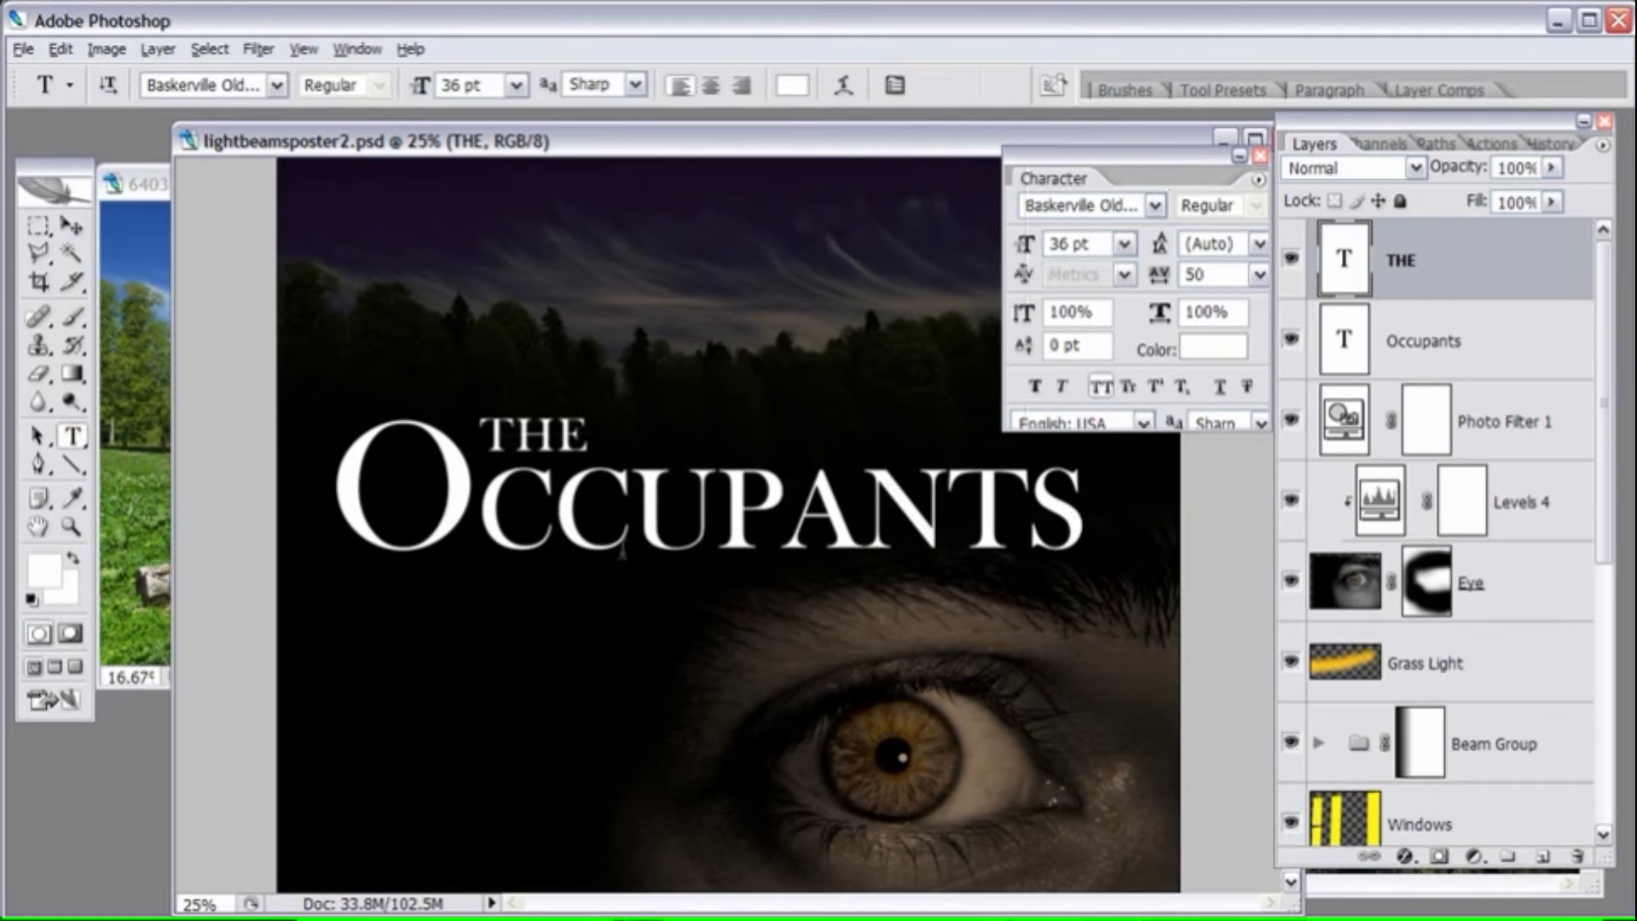
left_click(617, 583)
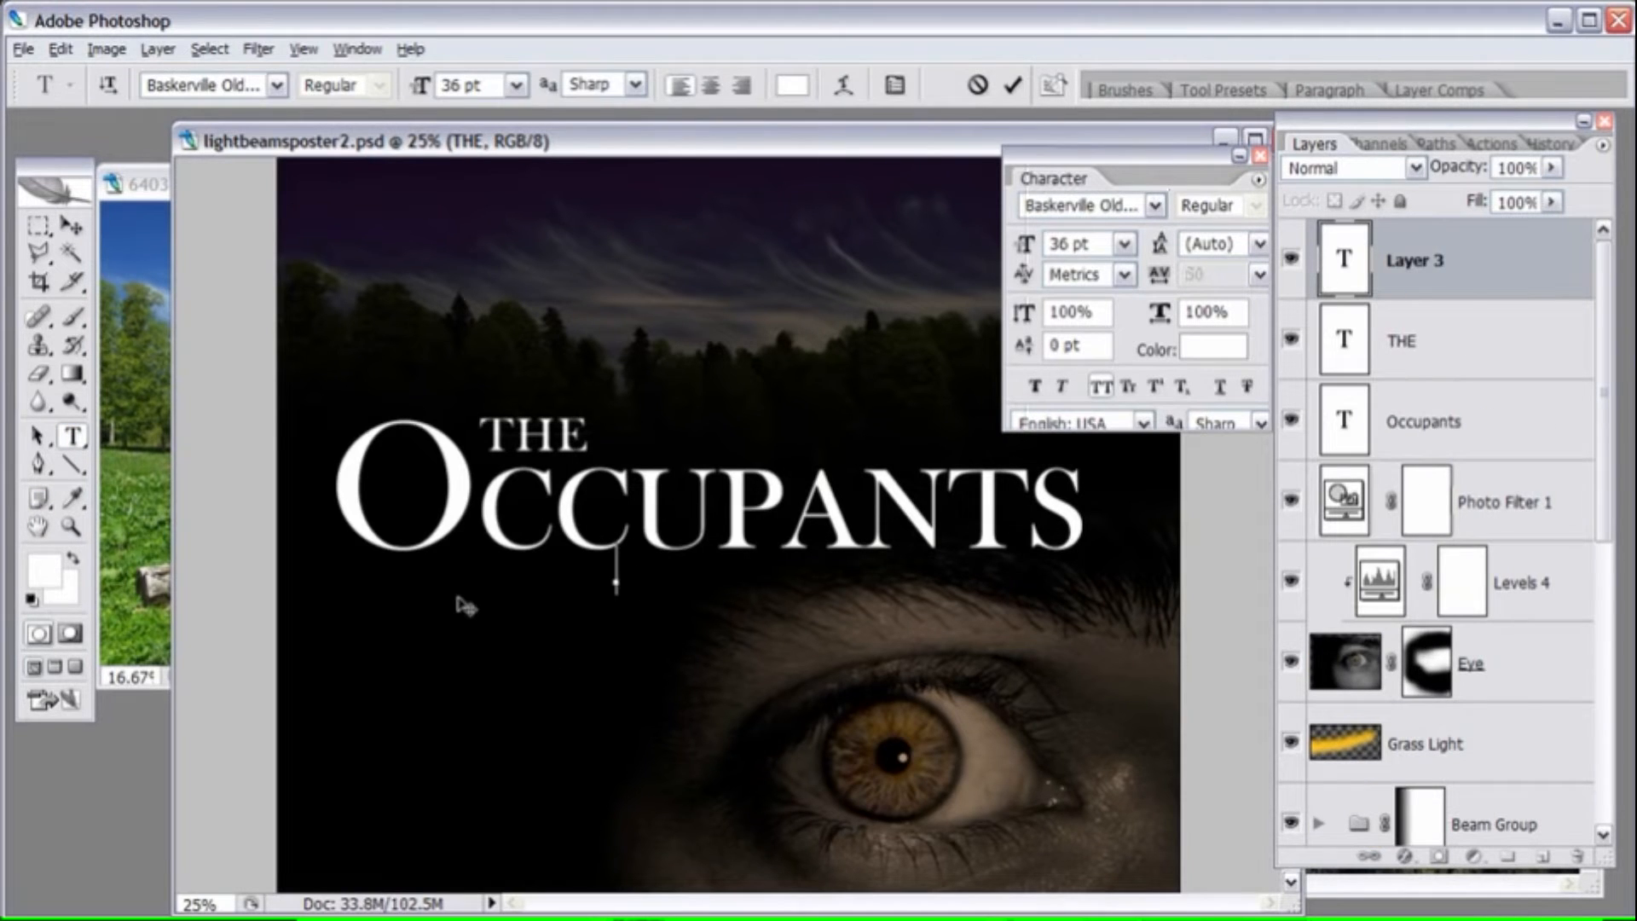
type("THEY ARE WA")
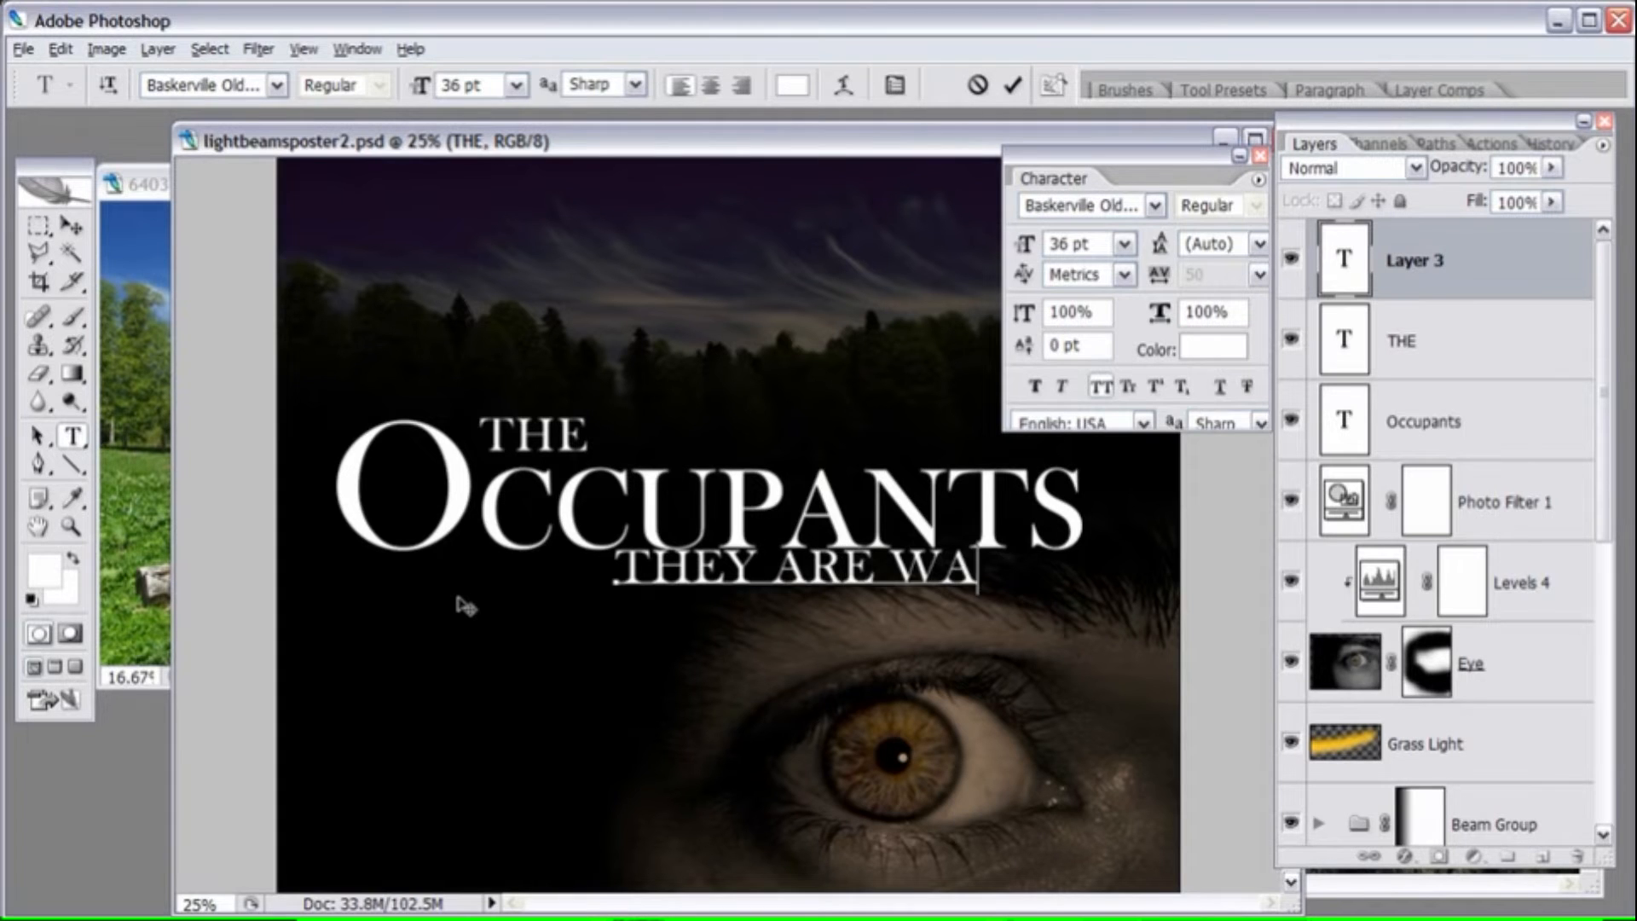
type("TCHING")
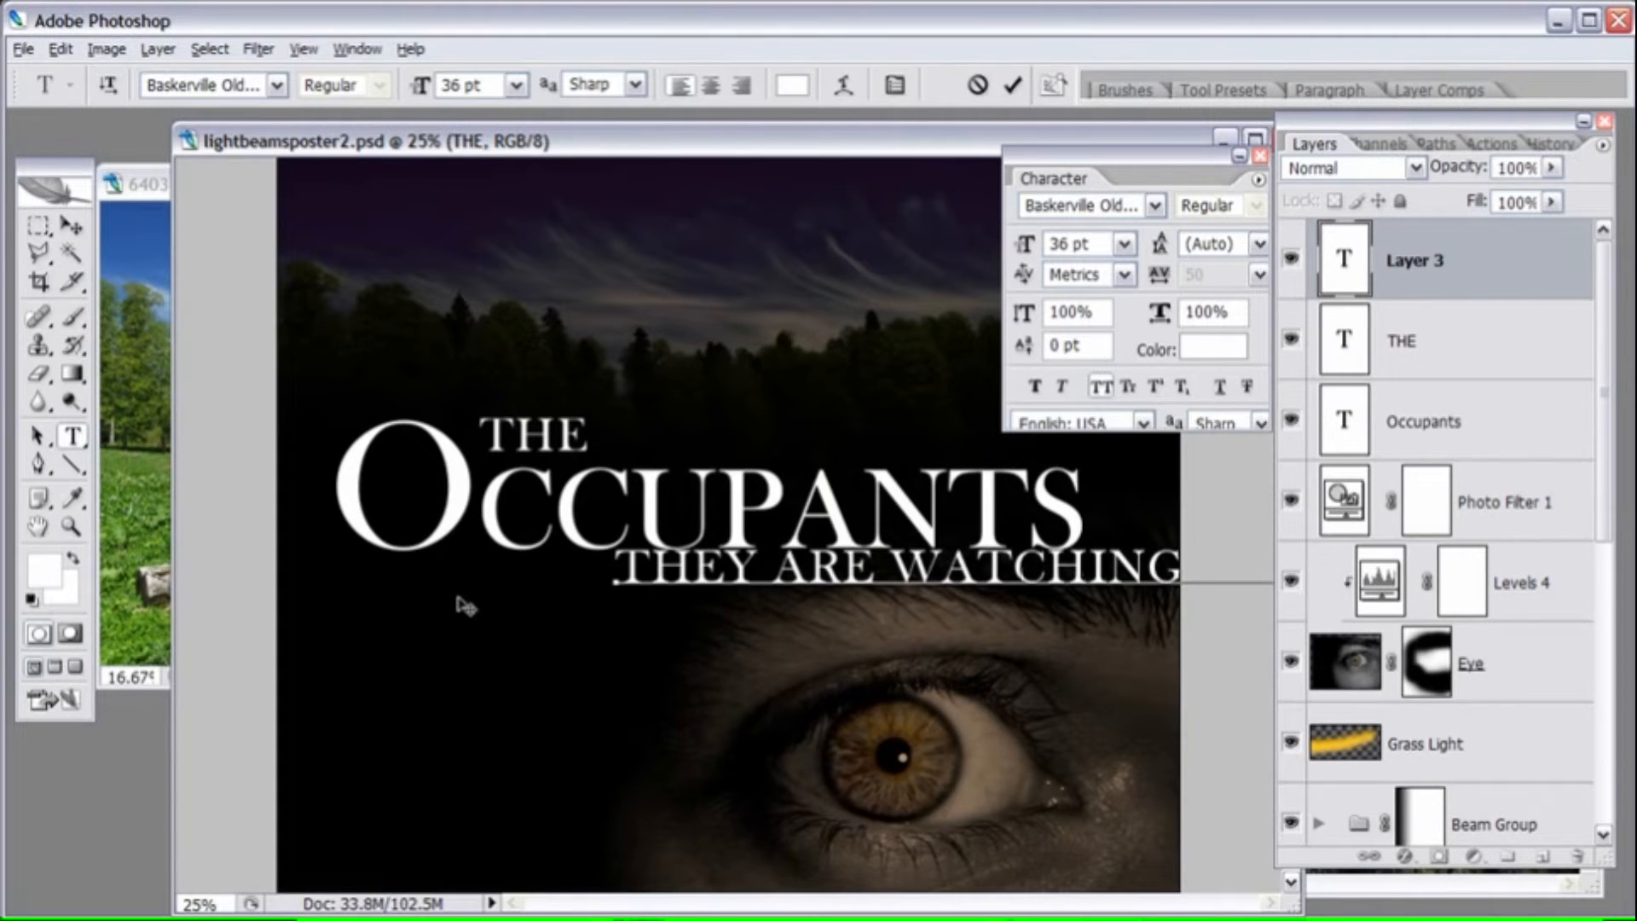
key("ctrl+Return")
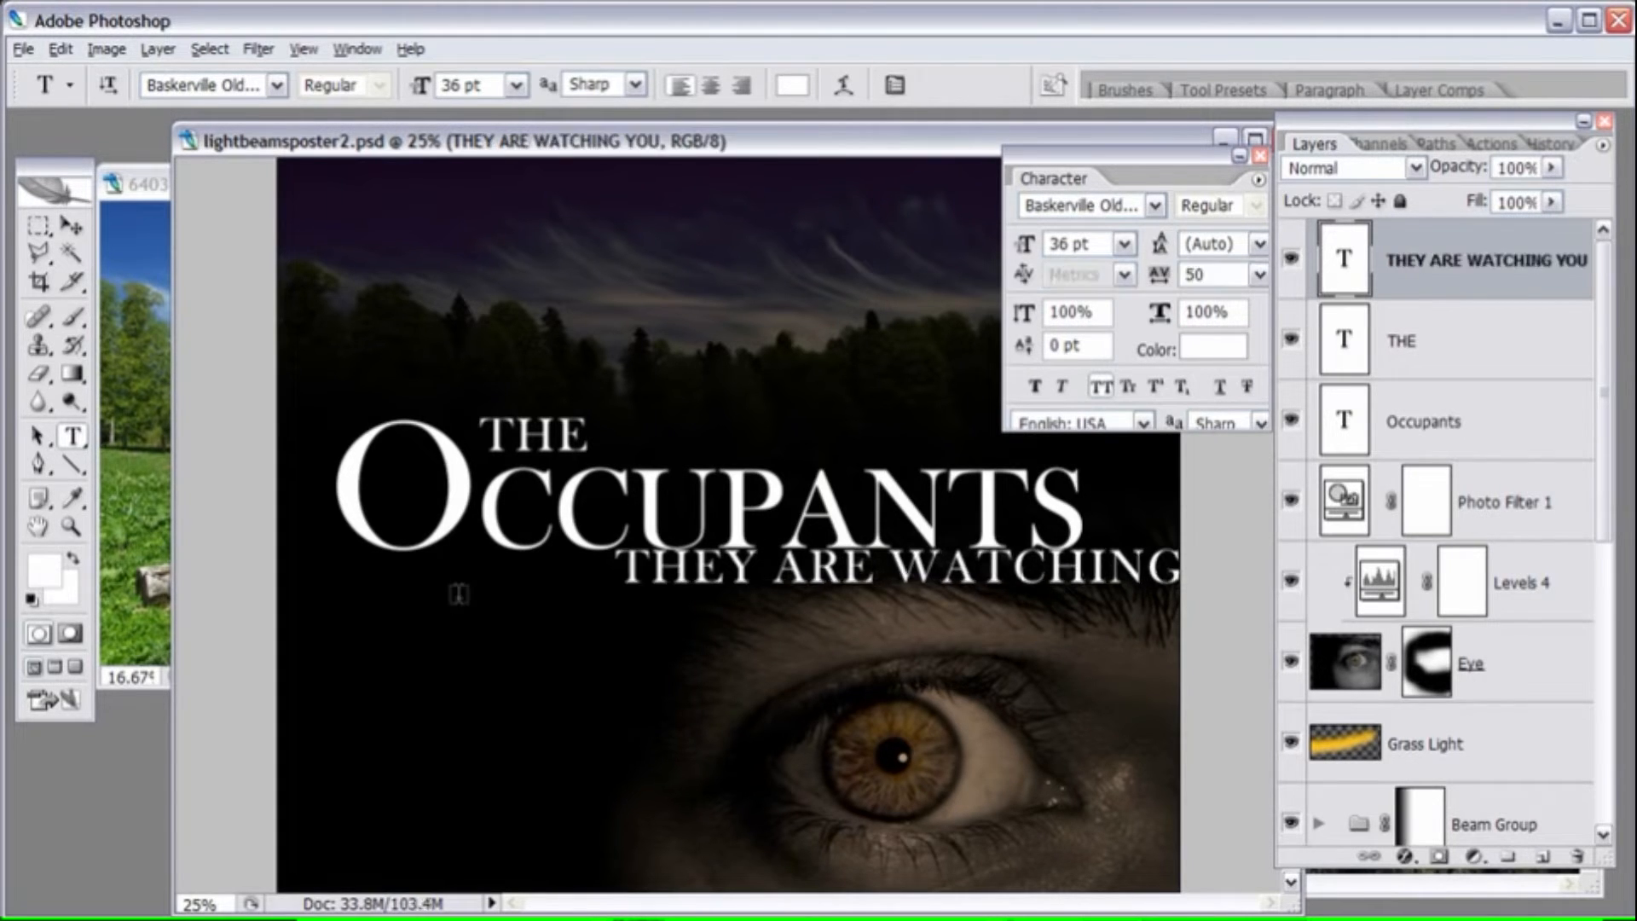
- Set the font size of the THEY ARE WATCHING YOU tagline to 18 pt
double_click(1345, 258)
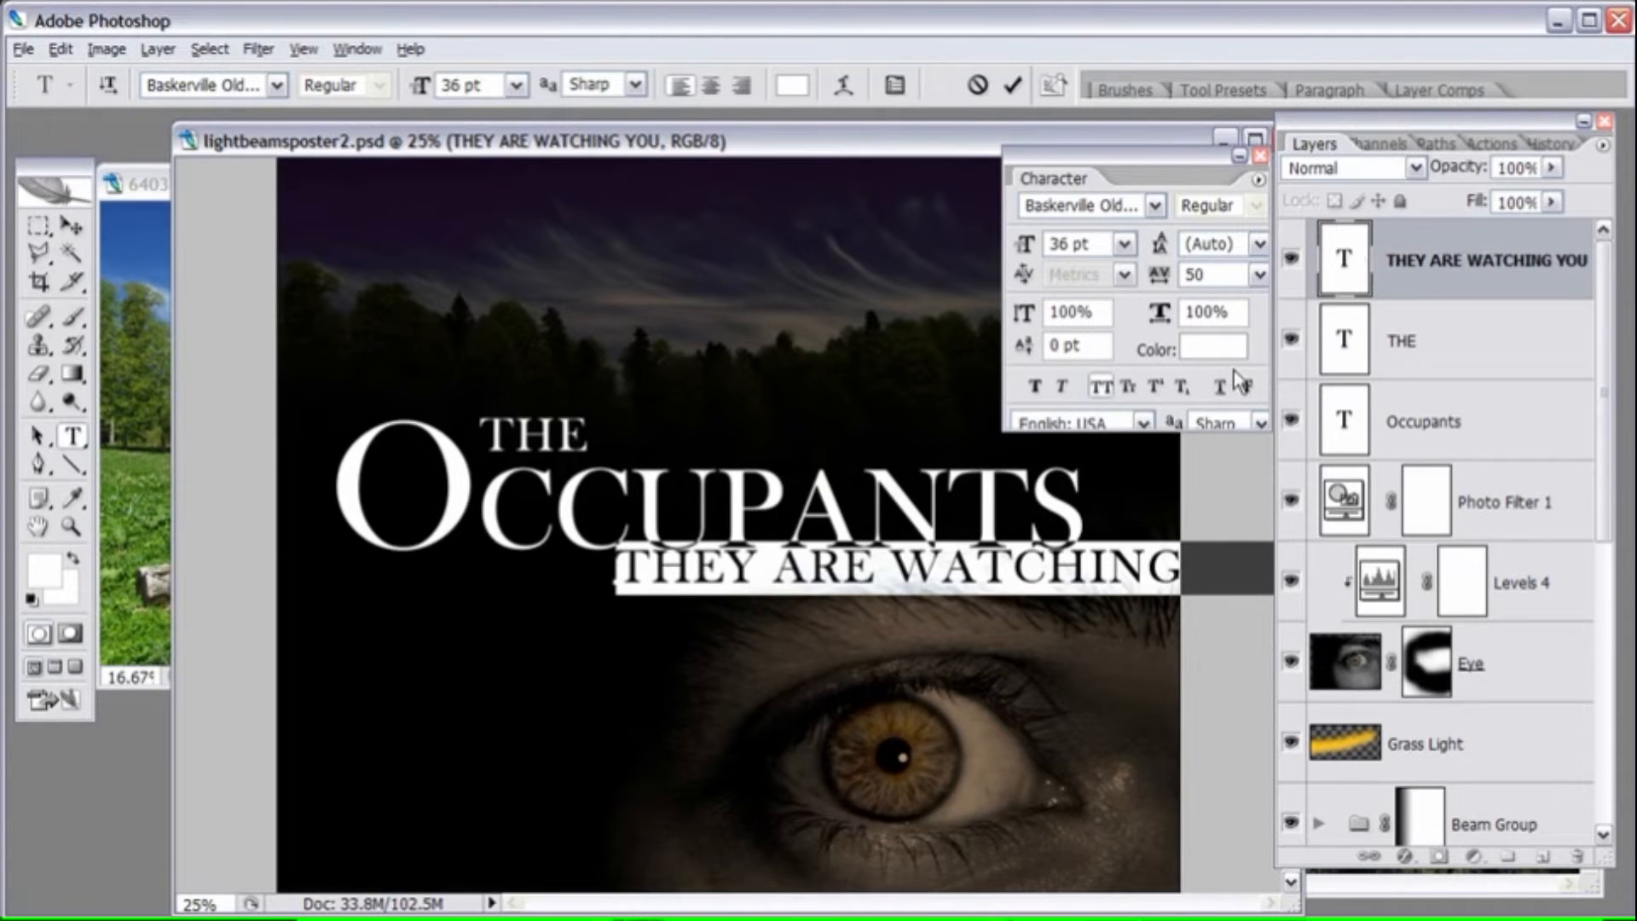
left_click(1123, 244)
left_click(1085, 476)
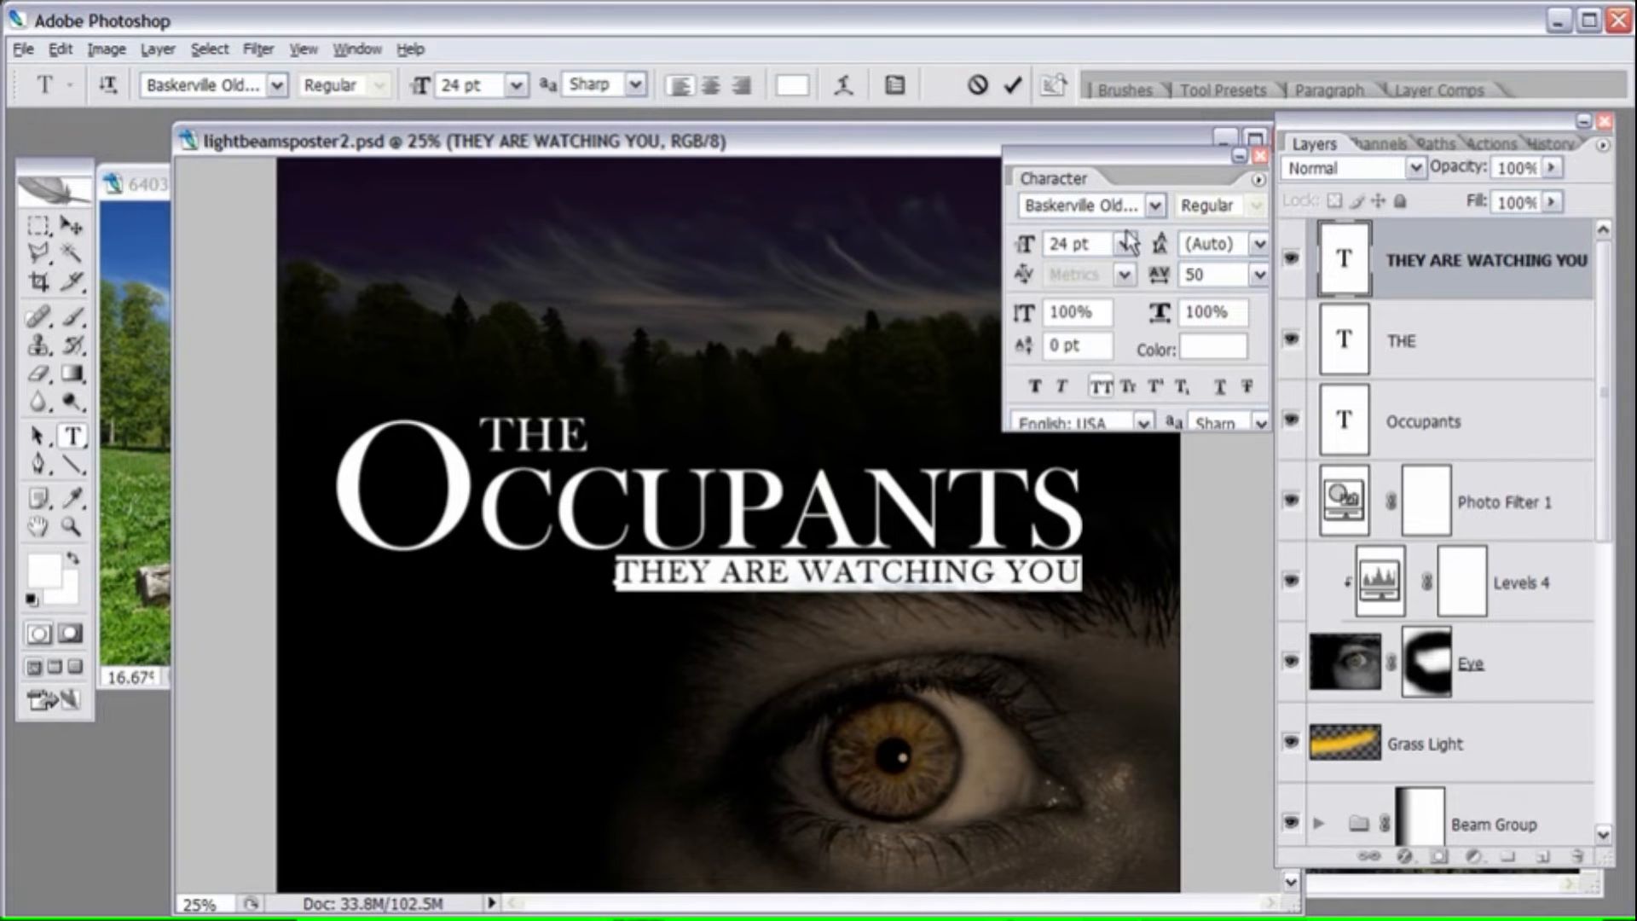
left_click(1124, 246)
left_click(1085, 455)
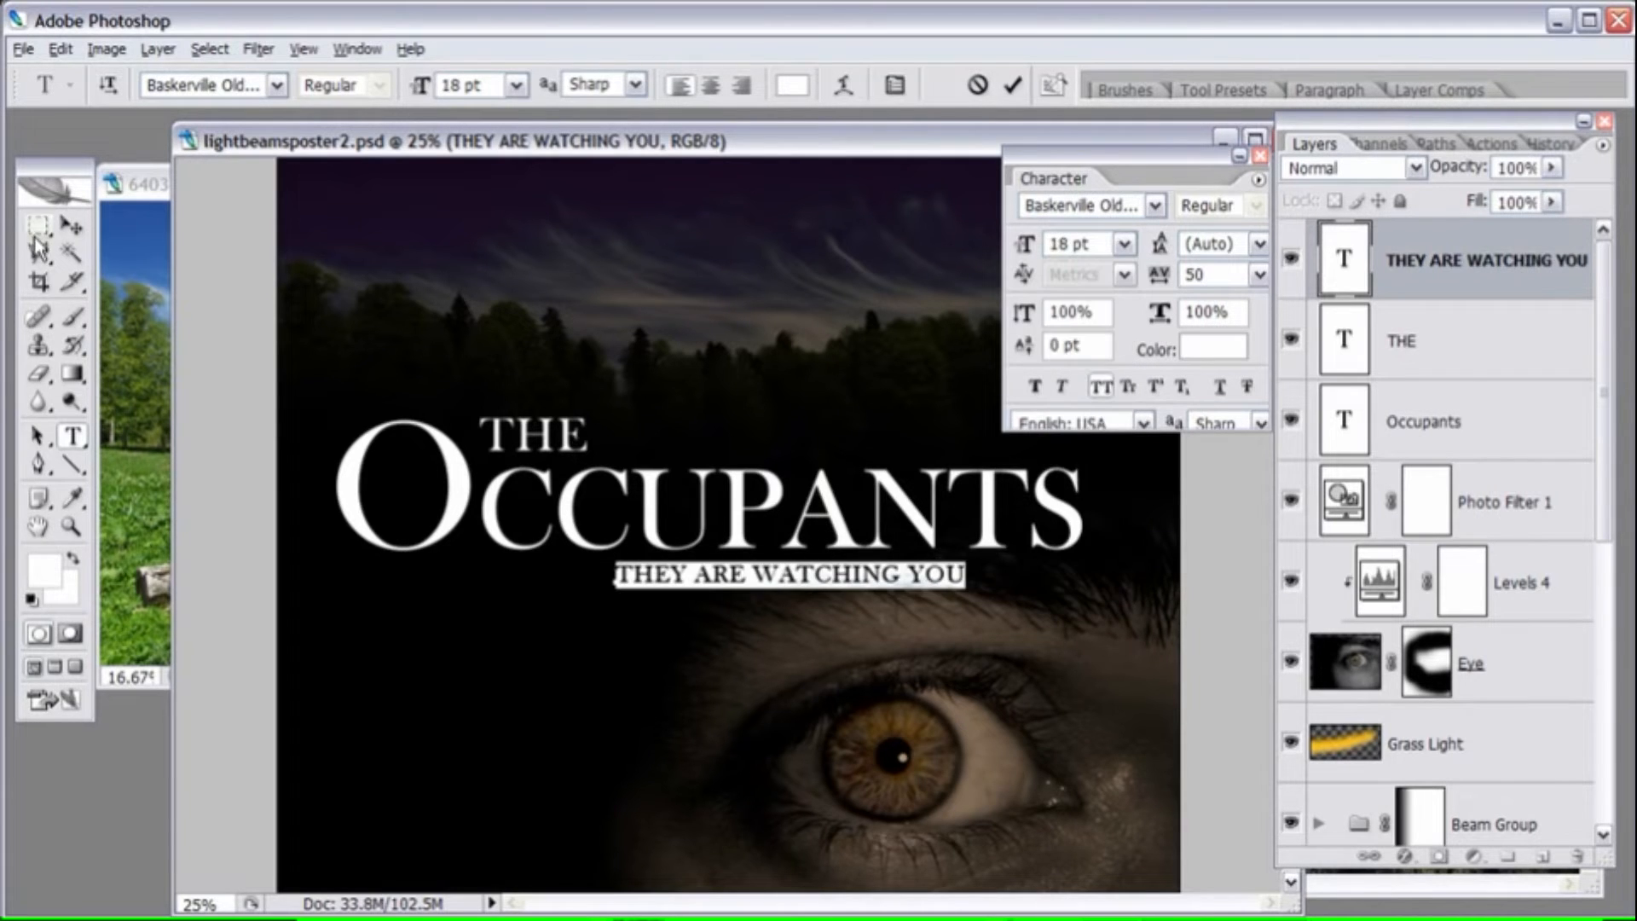
- Move the tagline right so its end lines up with the final S of OCCUPANTS, close beneath the title
left_click(72, 227)
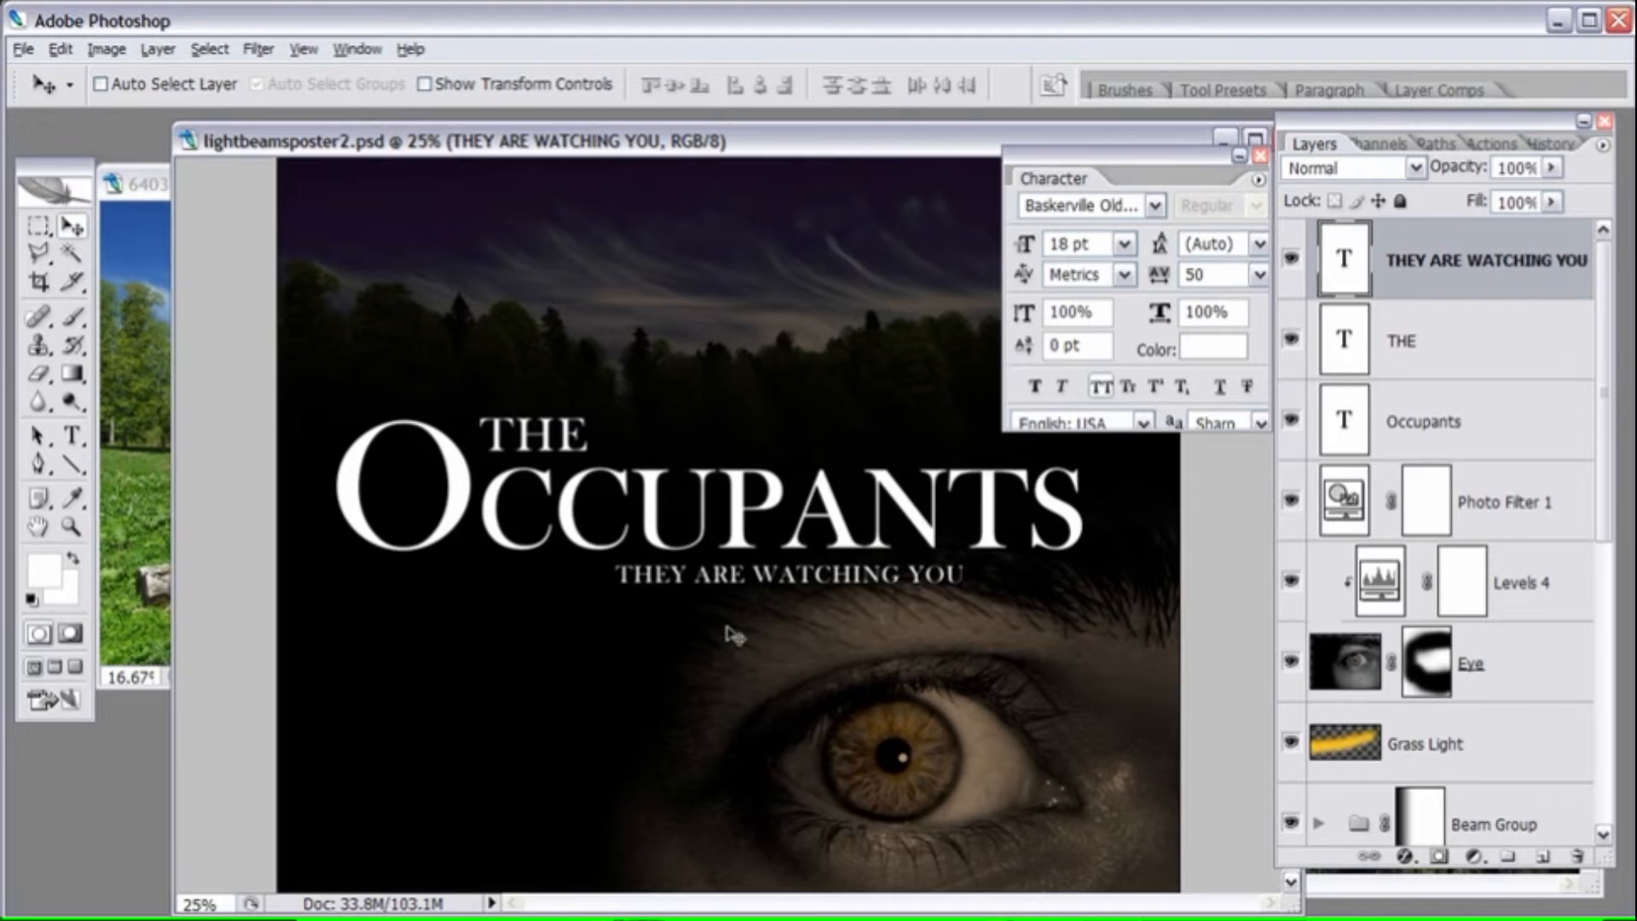
left_click_drag(726, 627, 846, 623)
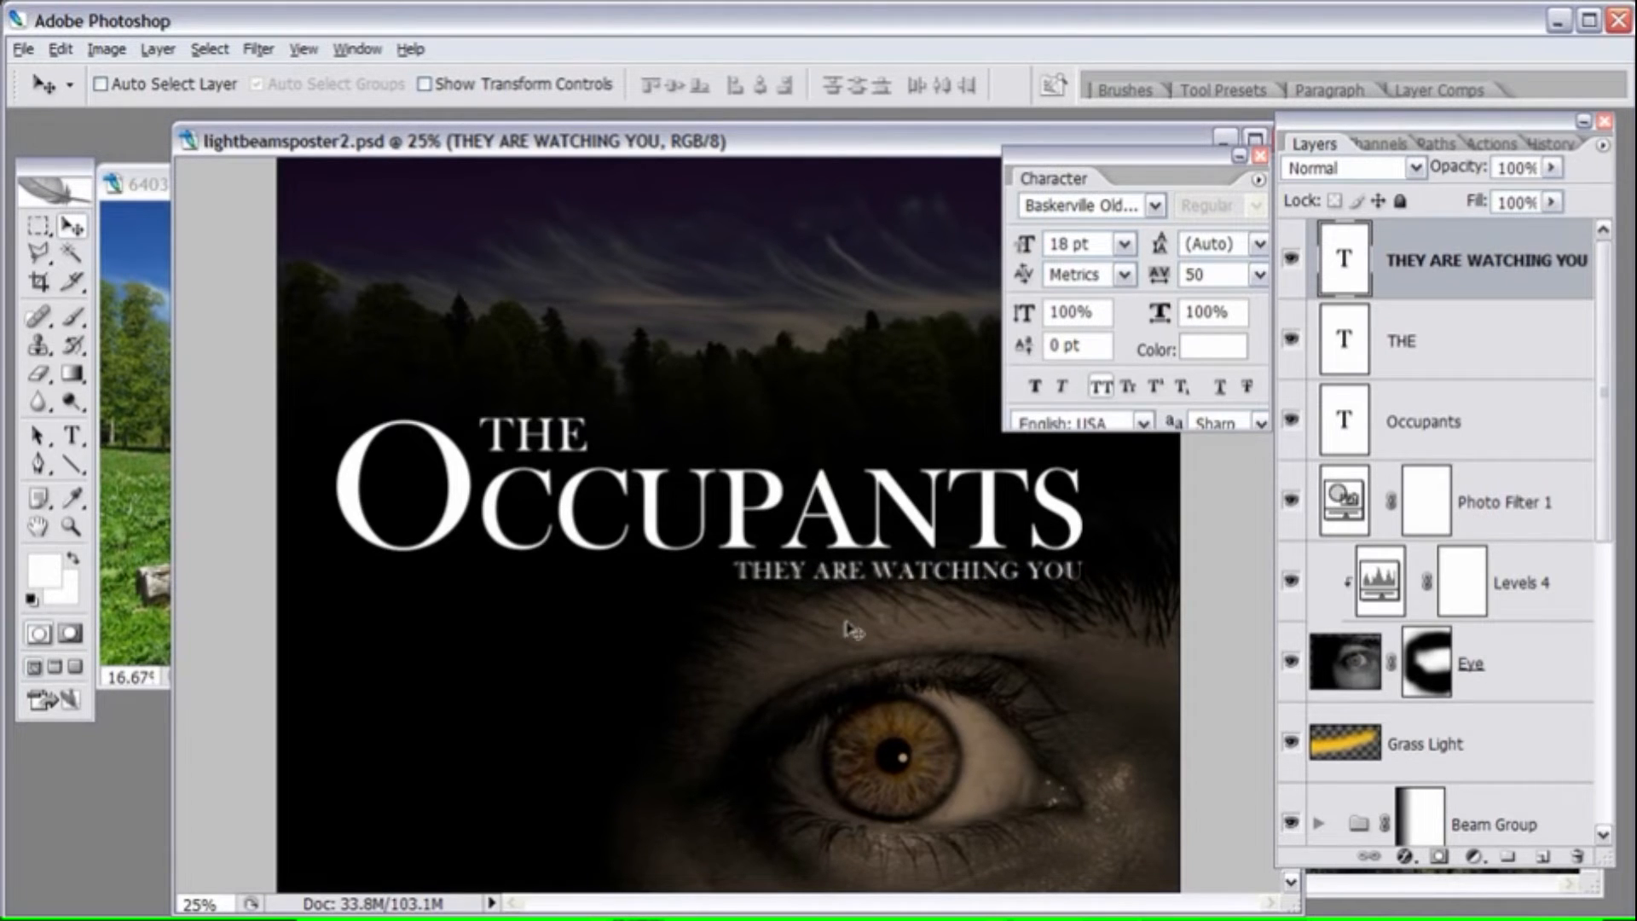
left_click_drag(1127, 169, 1238, 161)
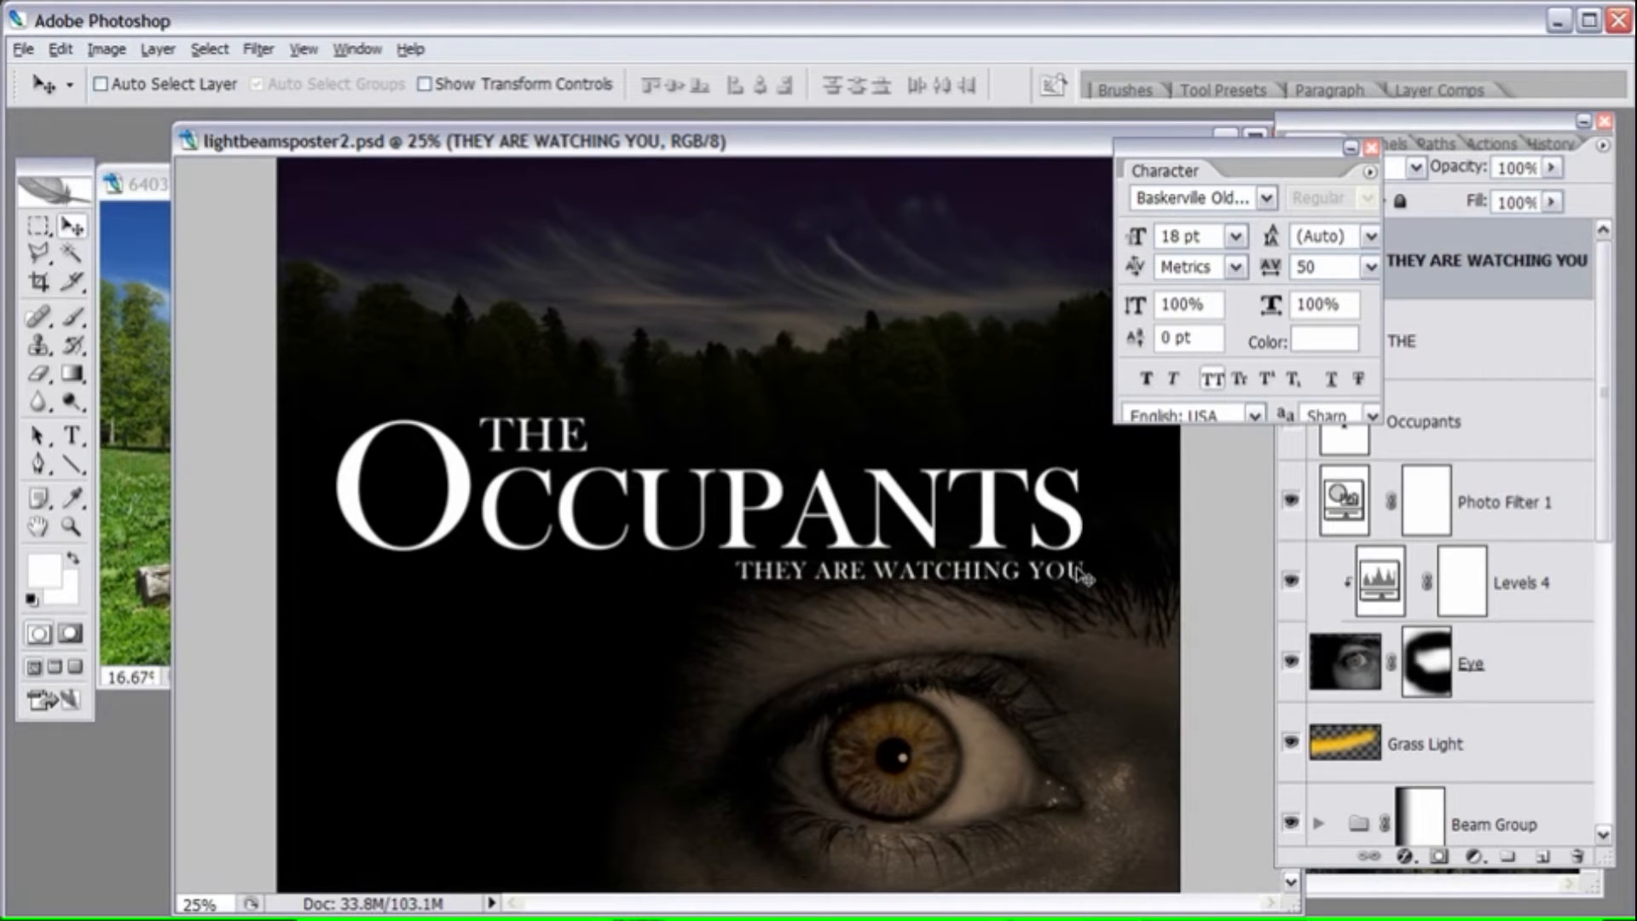
key("Down")
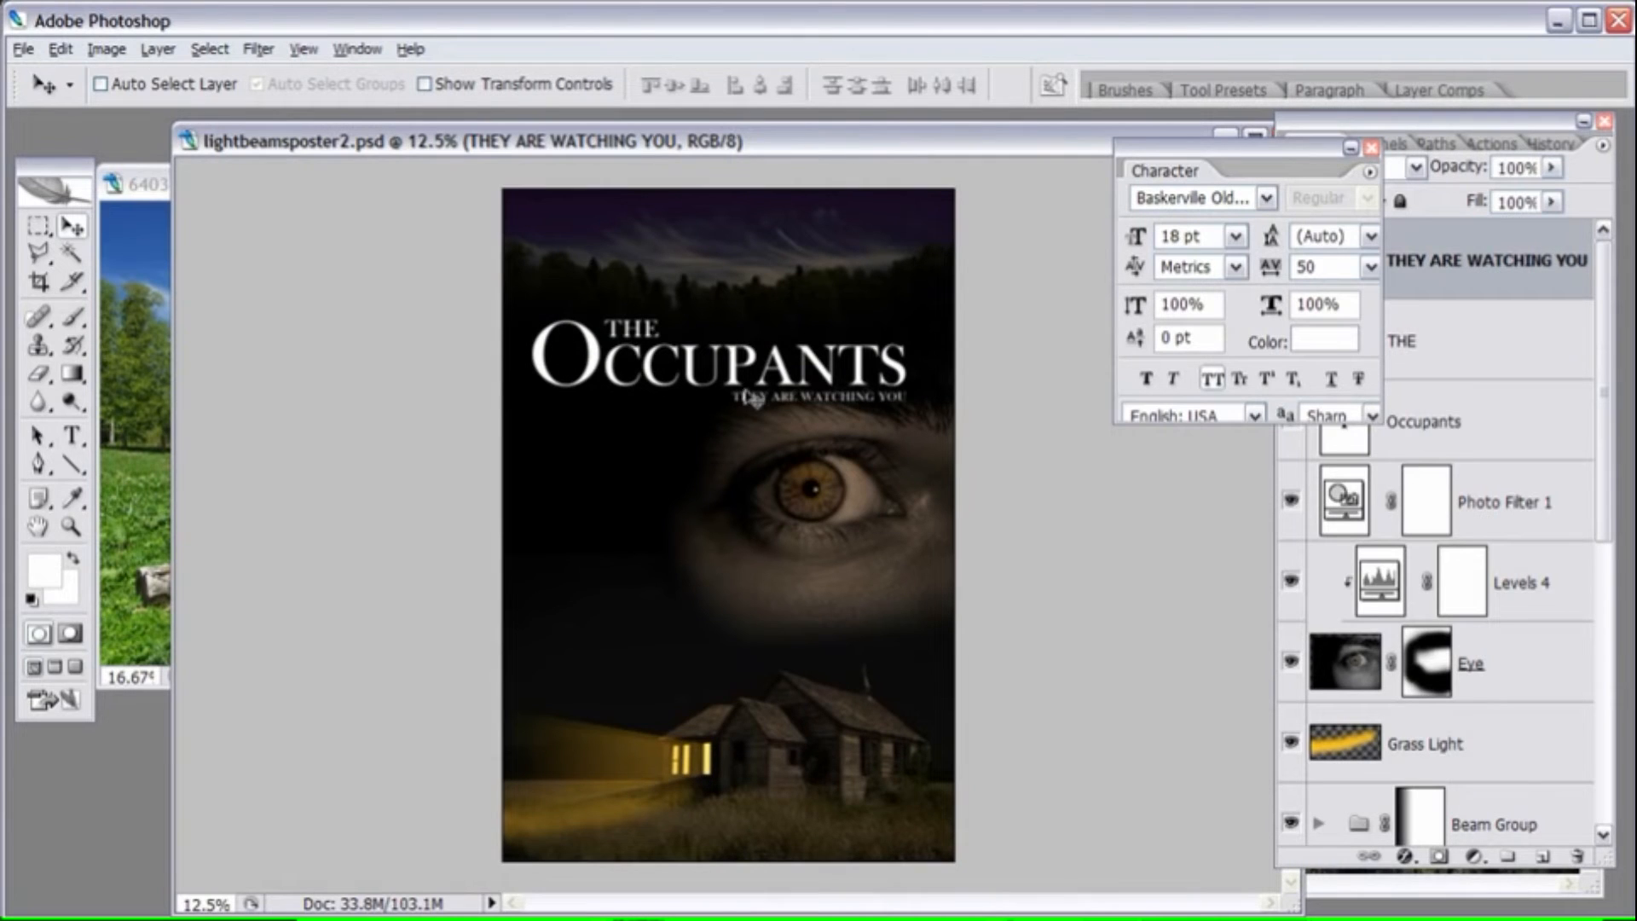
- Examine the font size, leading and tracking of the "What they left behind" text block in the finished reference poster
left_click(73, 437)
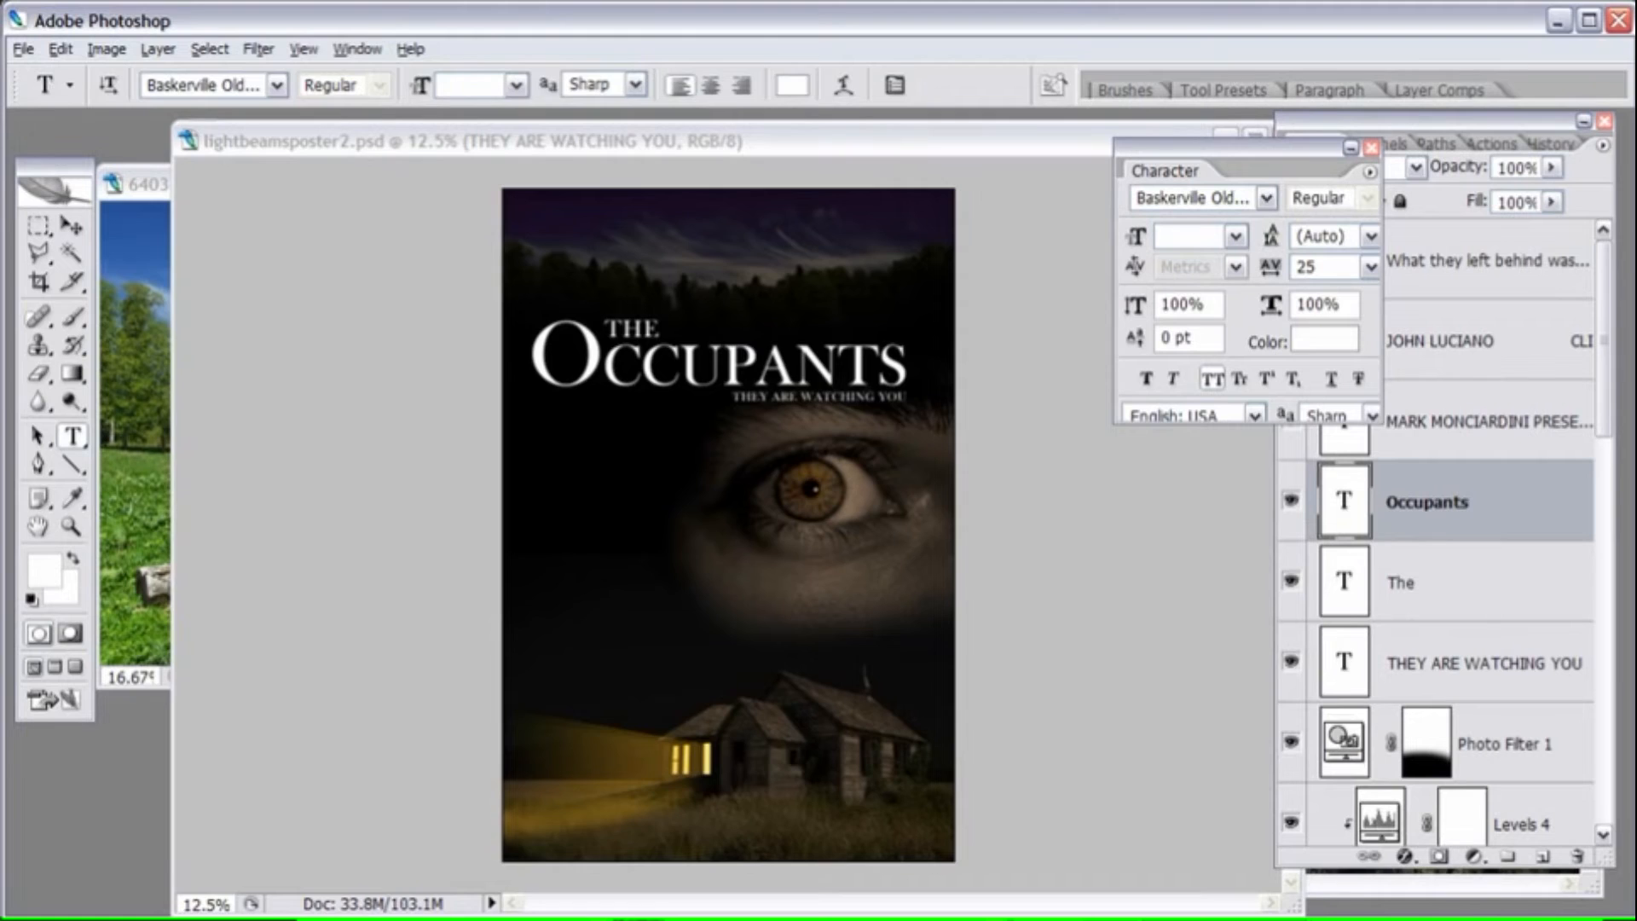
key("ctrl+Tab")
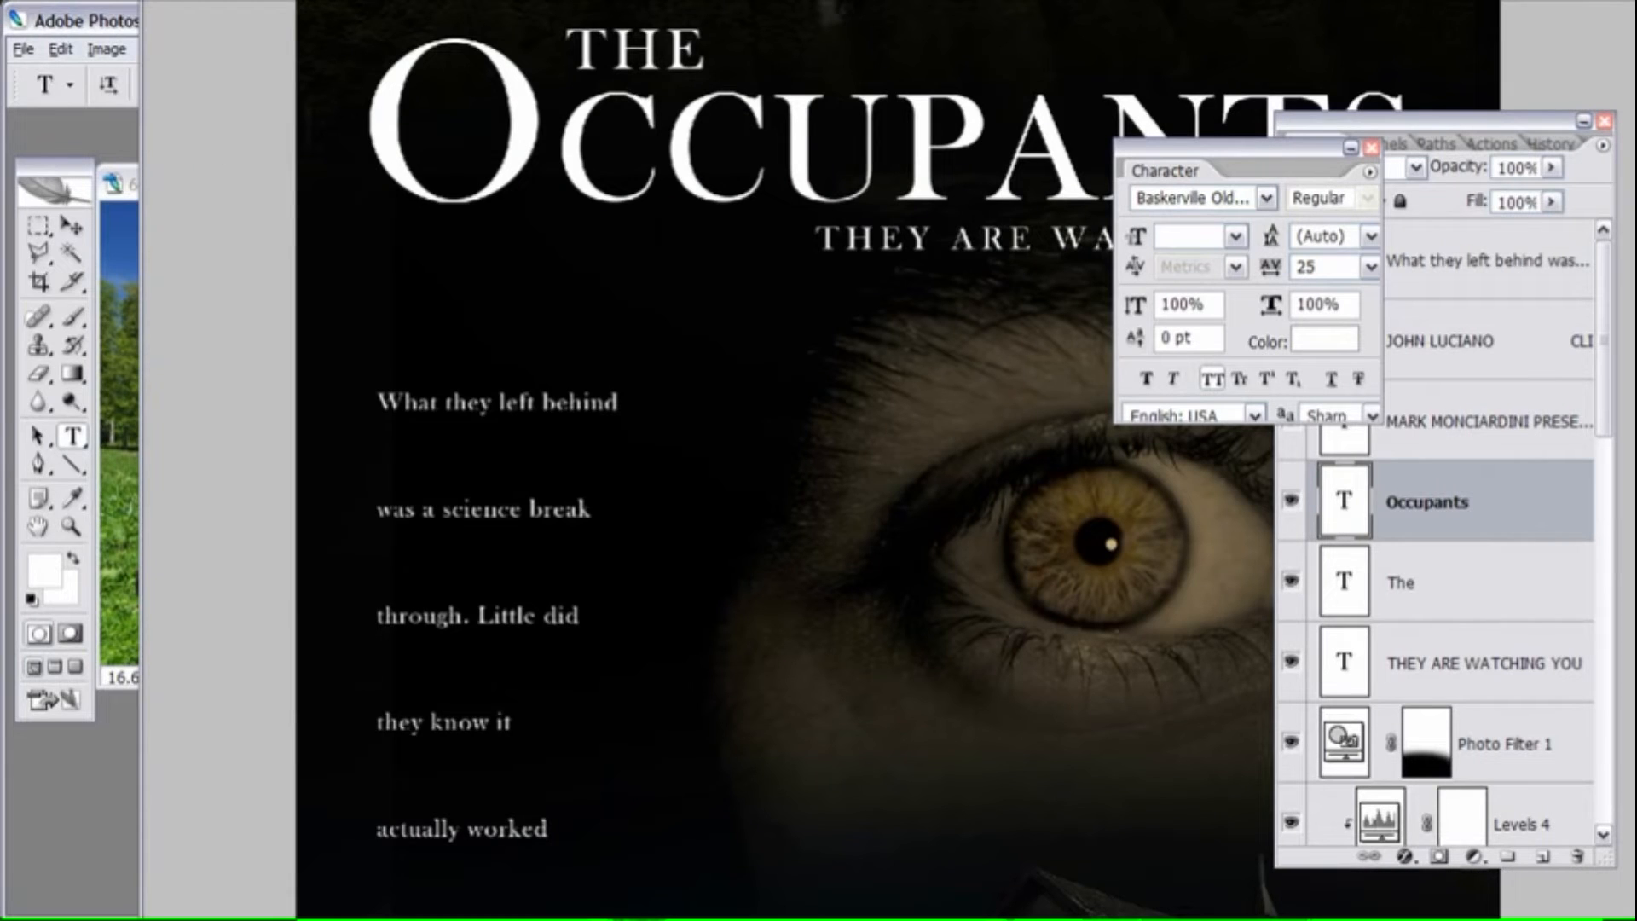
key("ctrl+minus")
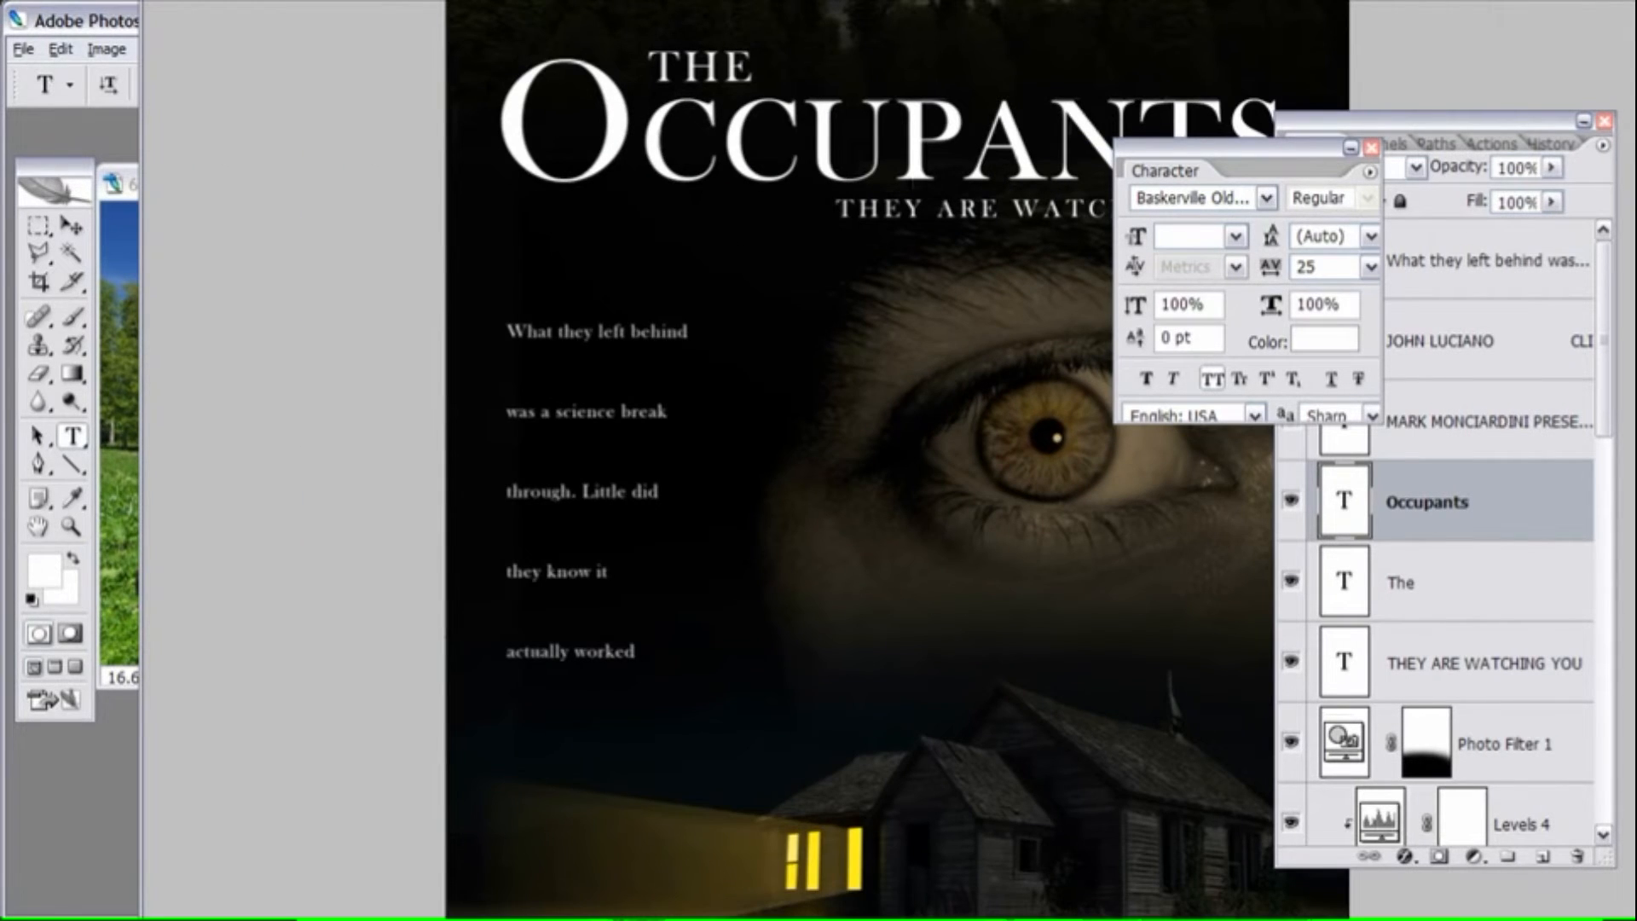
left_click_drag(818, 2, 757, 1)
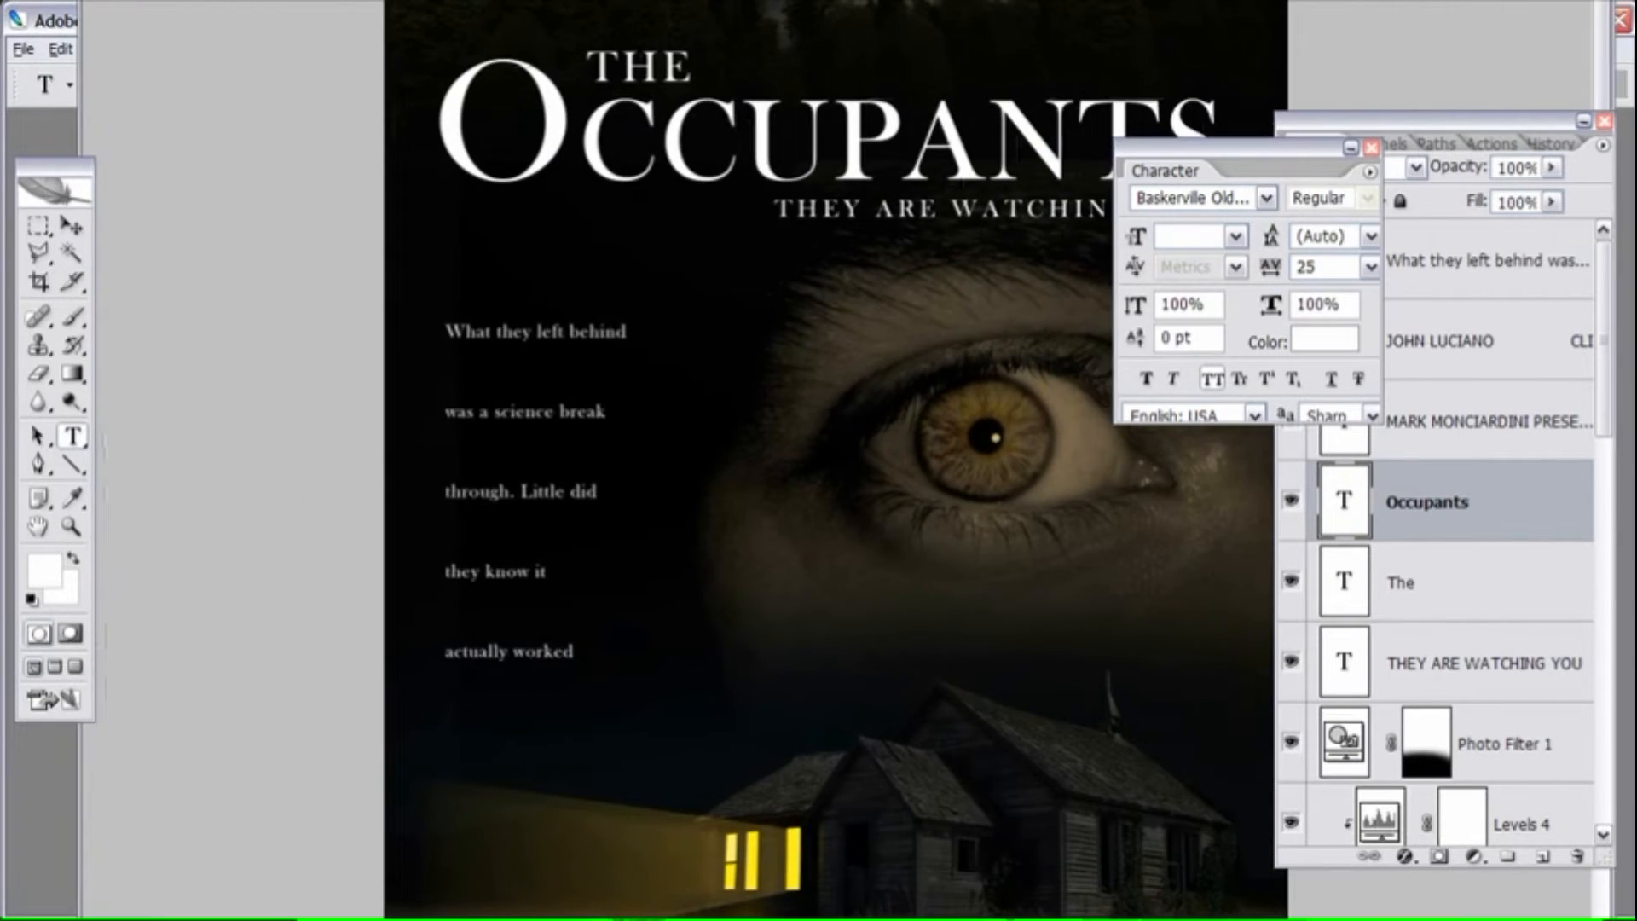
left_click(448, 333)
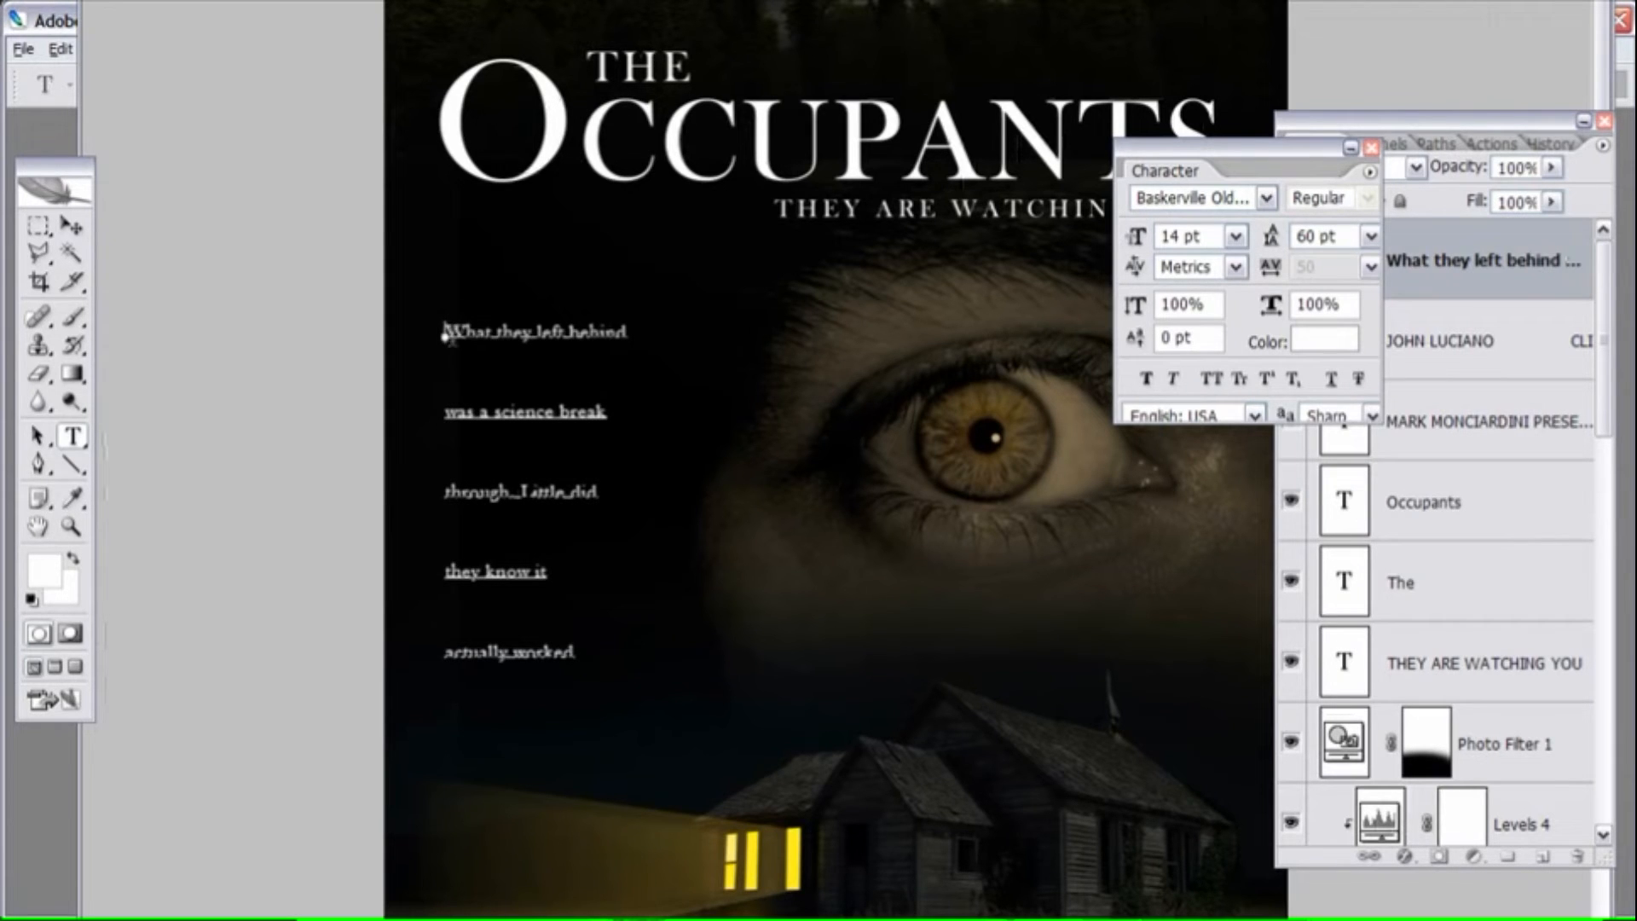
left_click_drag(444, 332, 579, 652)
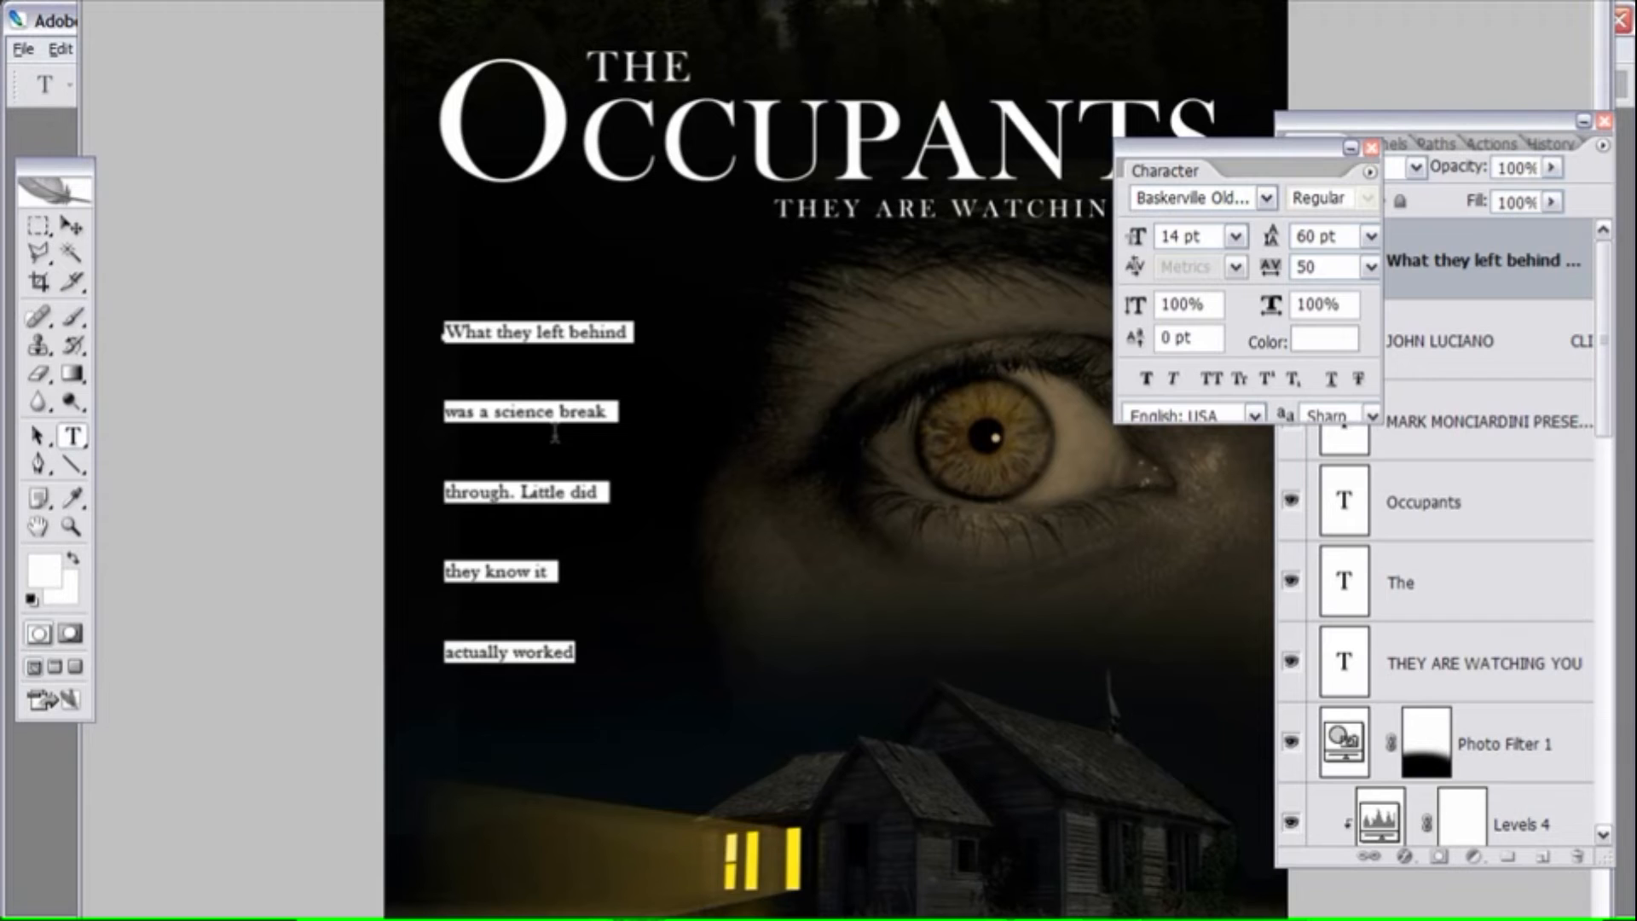
left_click(444, 333)
left_click_drag(445, 332, 602, 672)
left_click(71, 226)
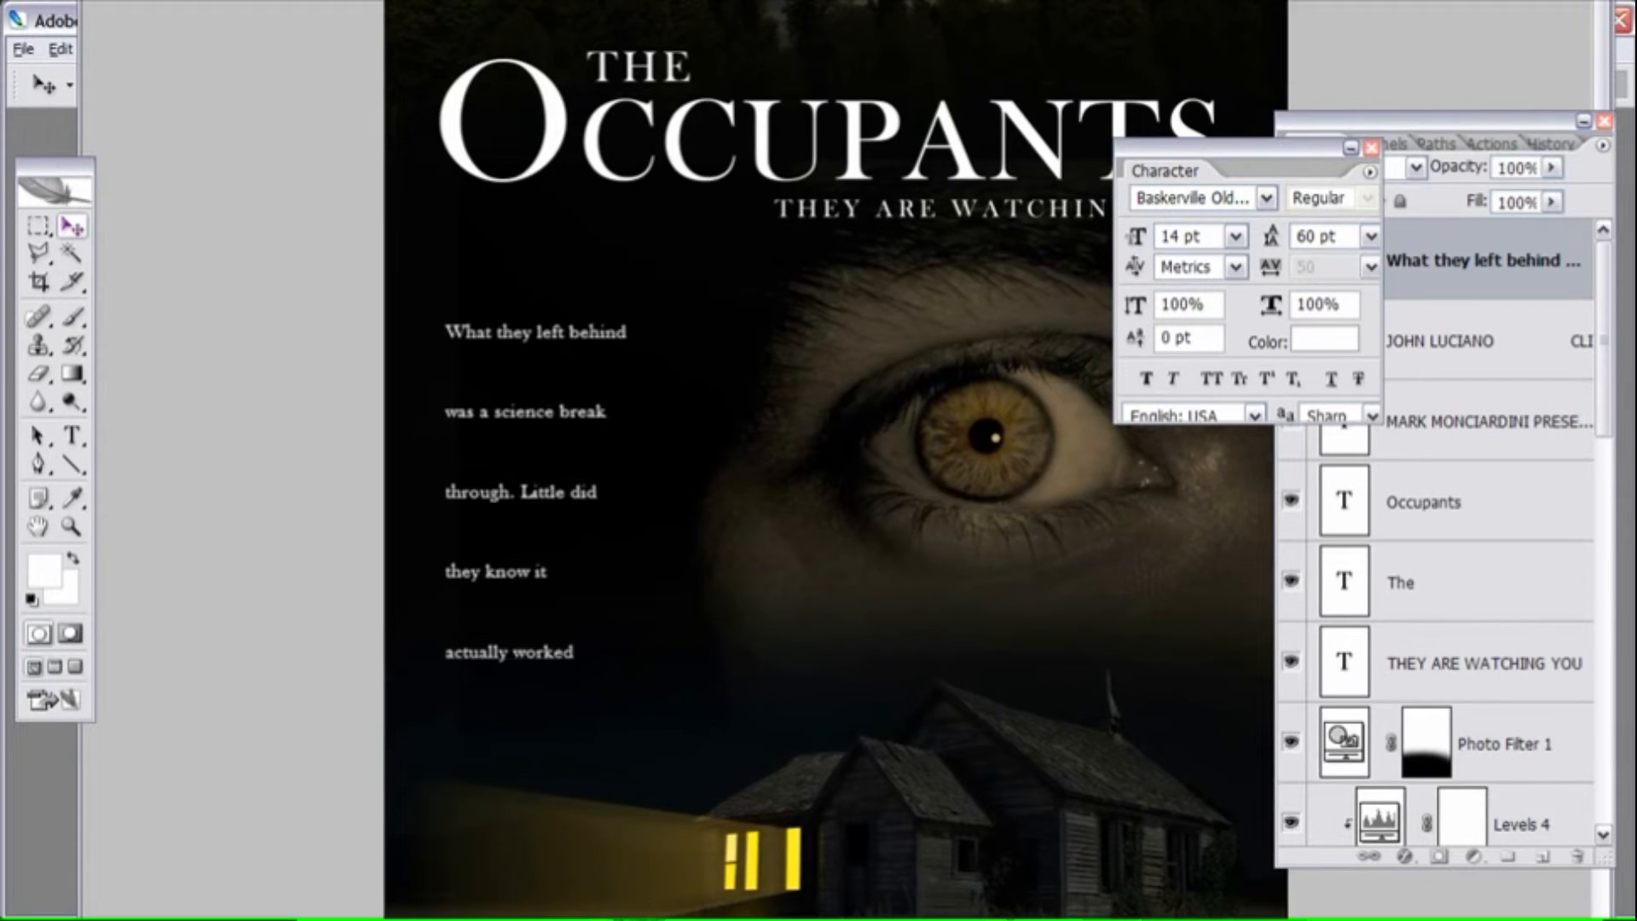
key("ctrl+minus")
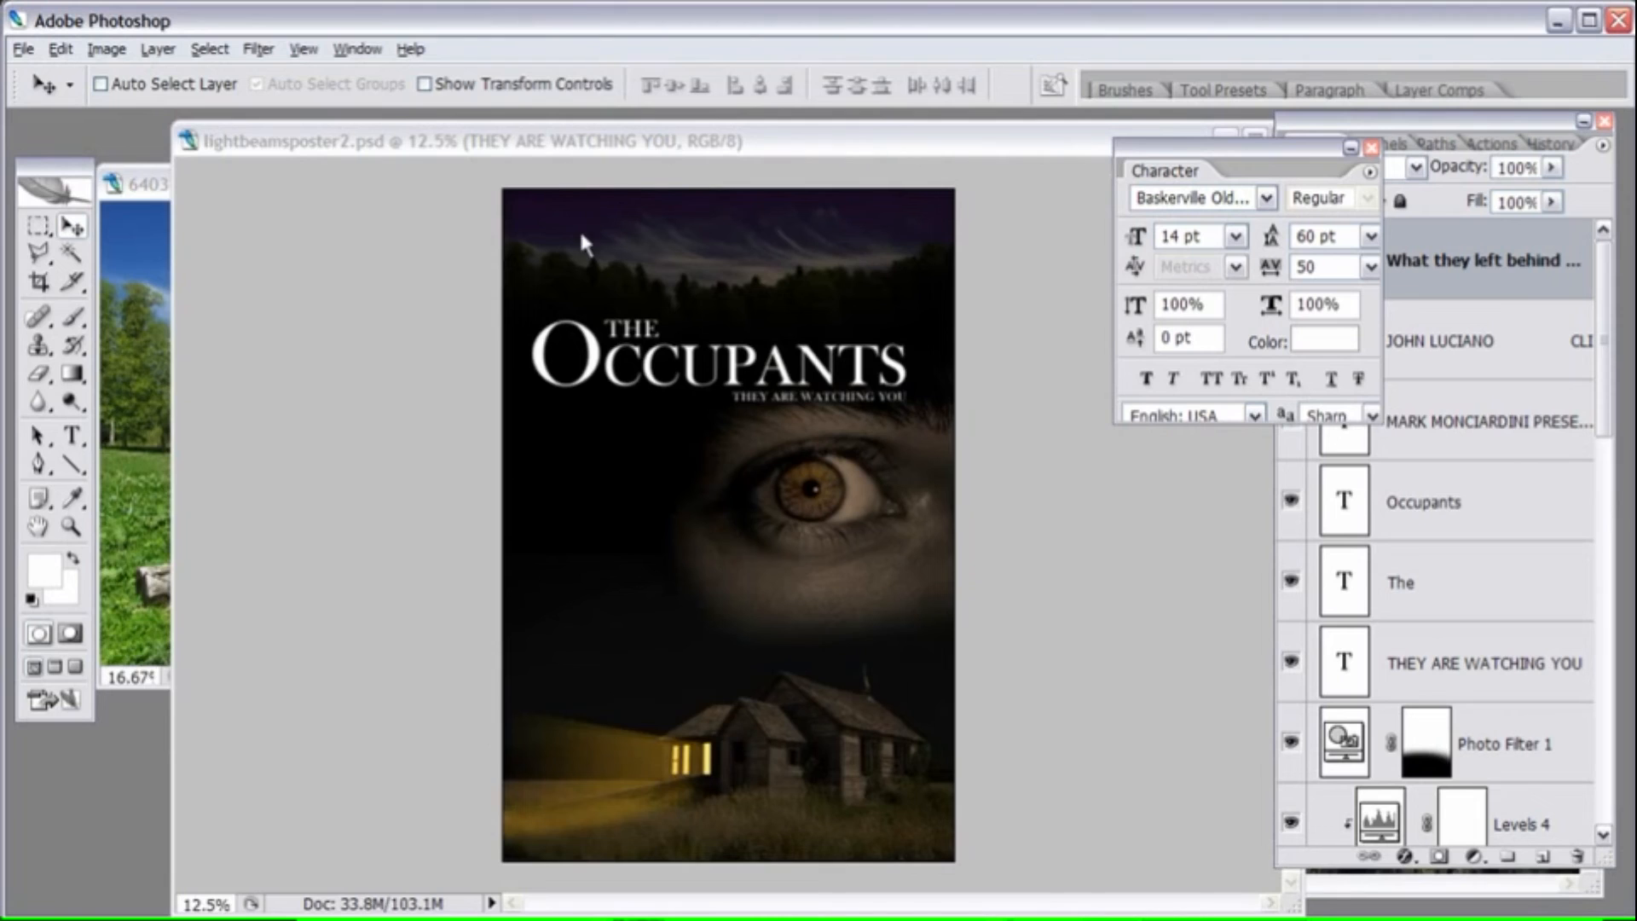
- Add the story text "What they left behind was a science break through. Little did they know it actually worked" beside the eye, 14 pt with 60 pt leading
left_click(72, 527)
left_click(657, 530)
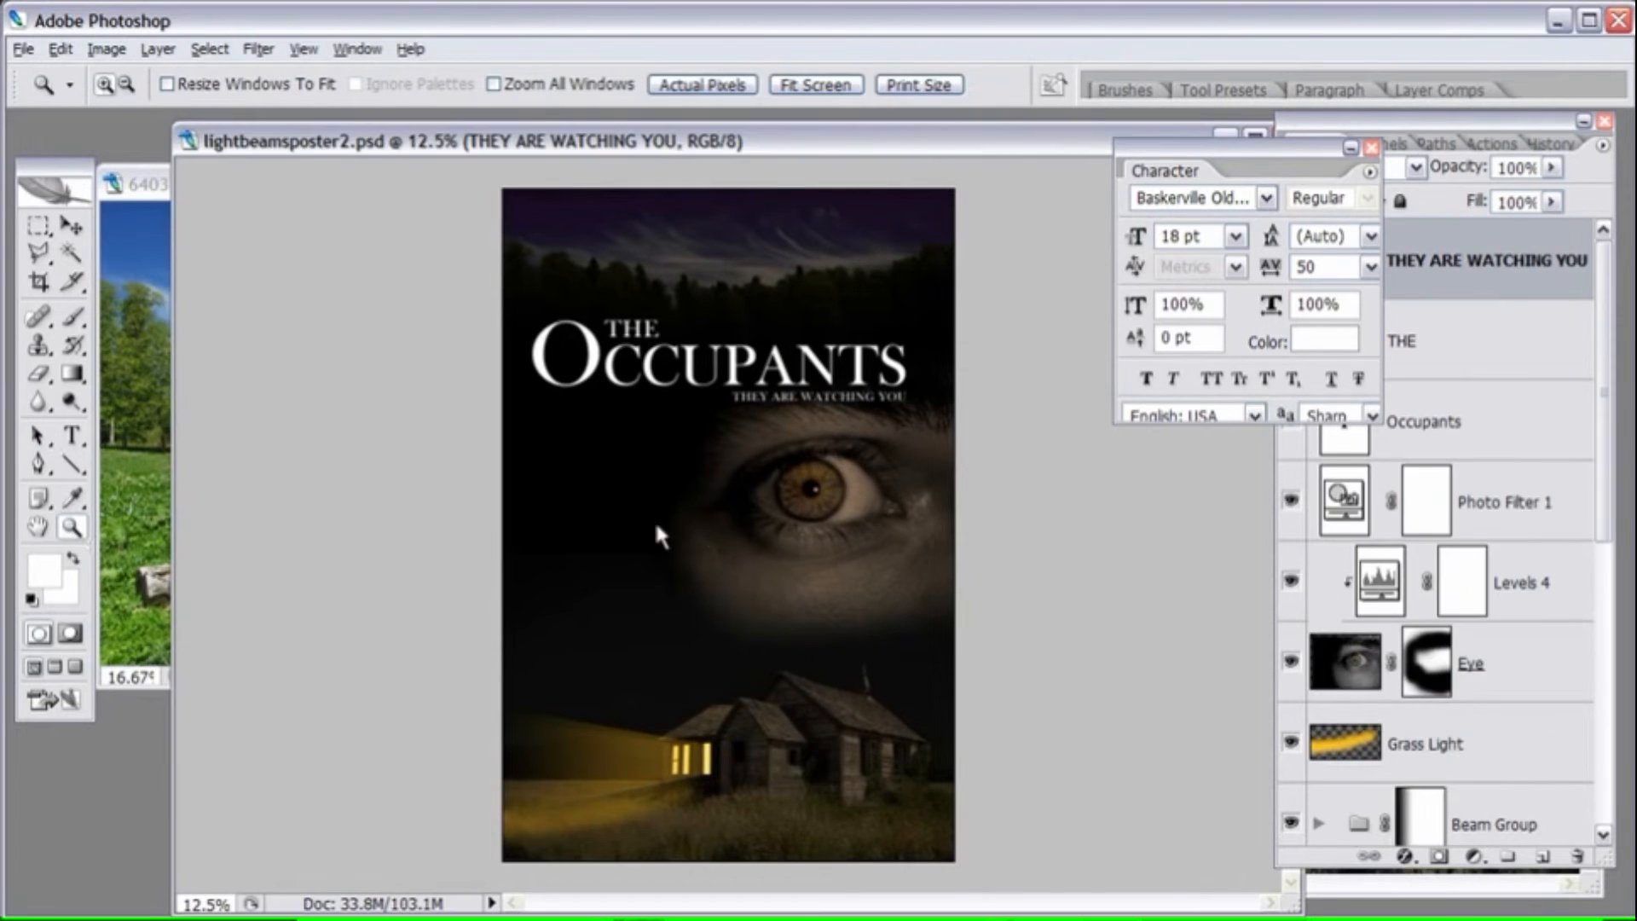
left_click(670, 527)
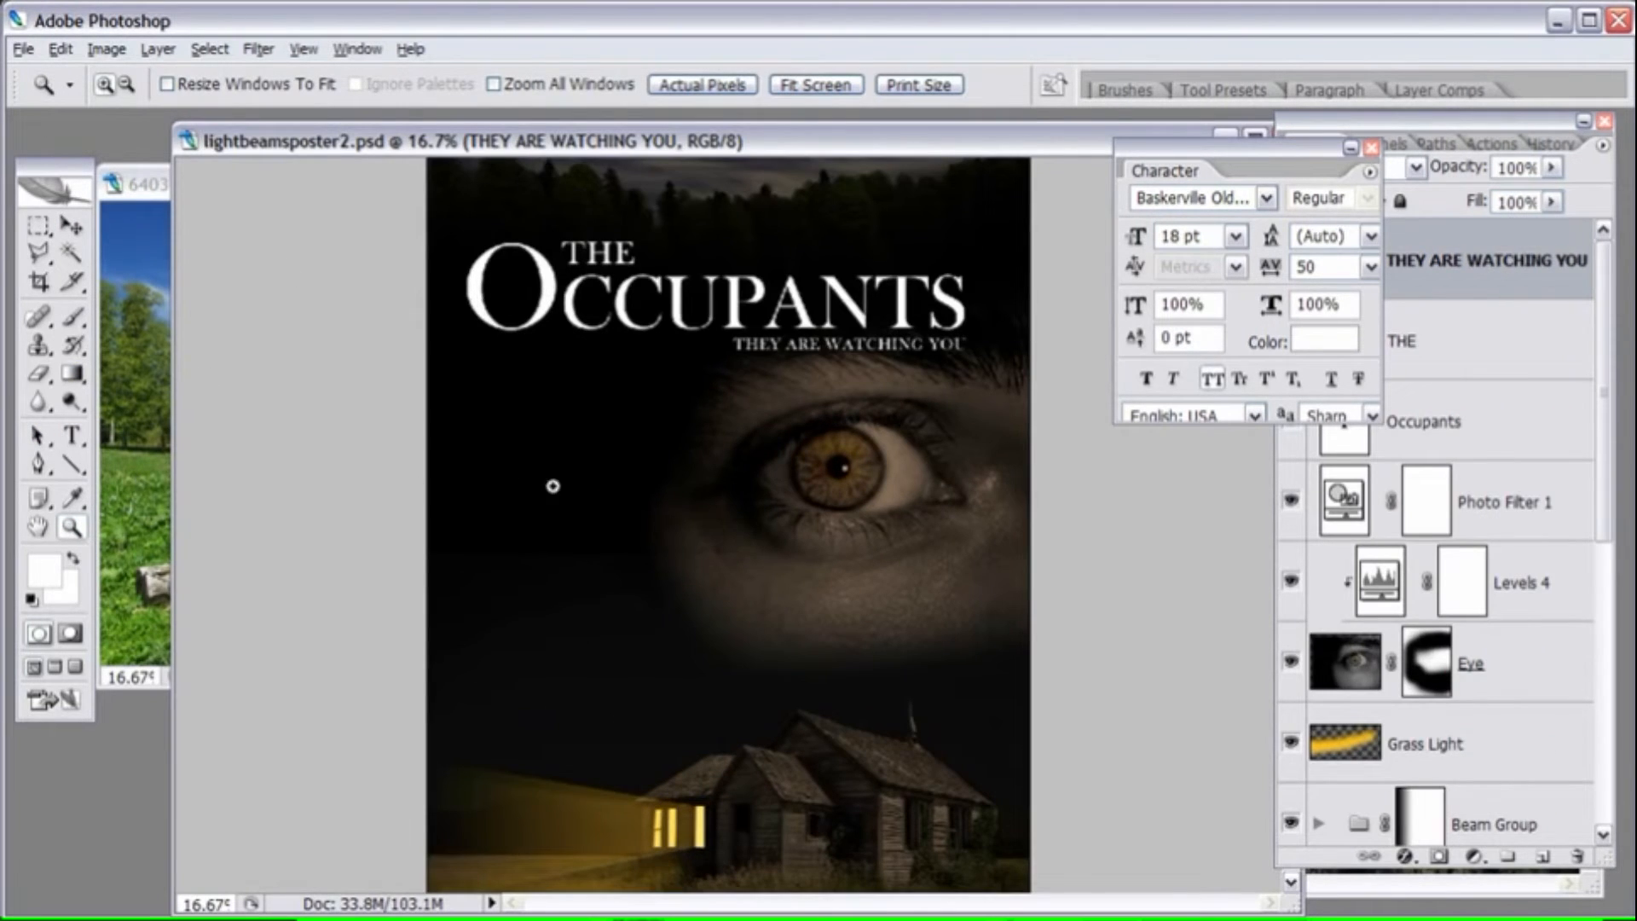
left_click(685, 575)
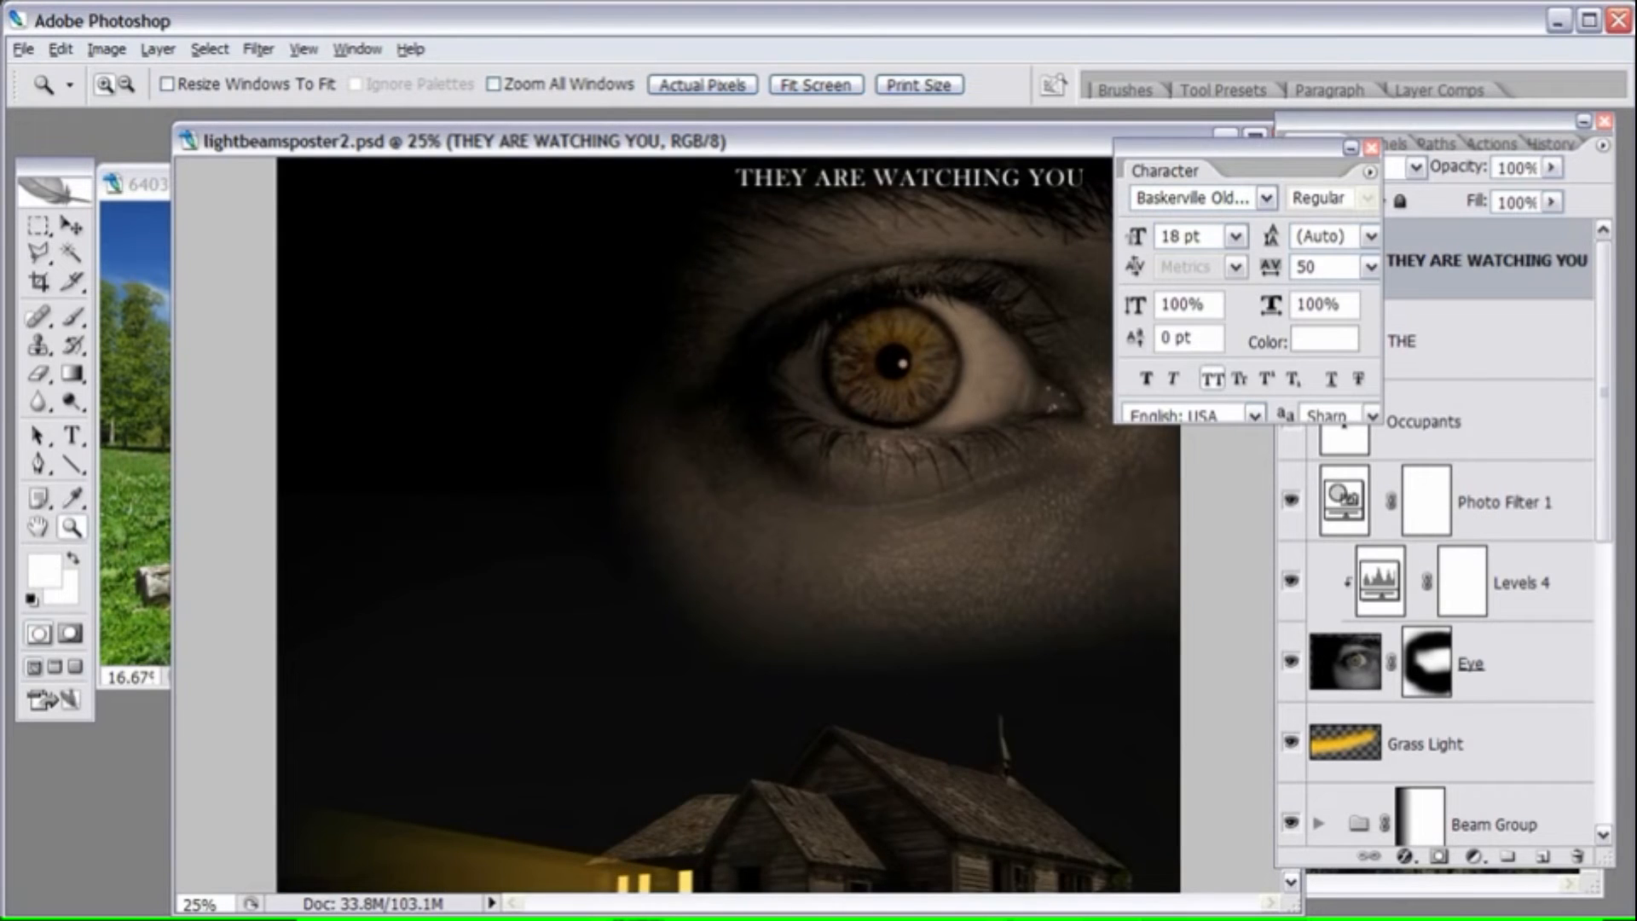
key("ctrl+minus")
left_click(72, 437)
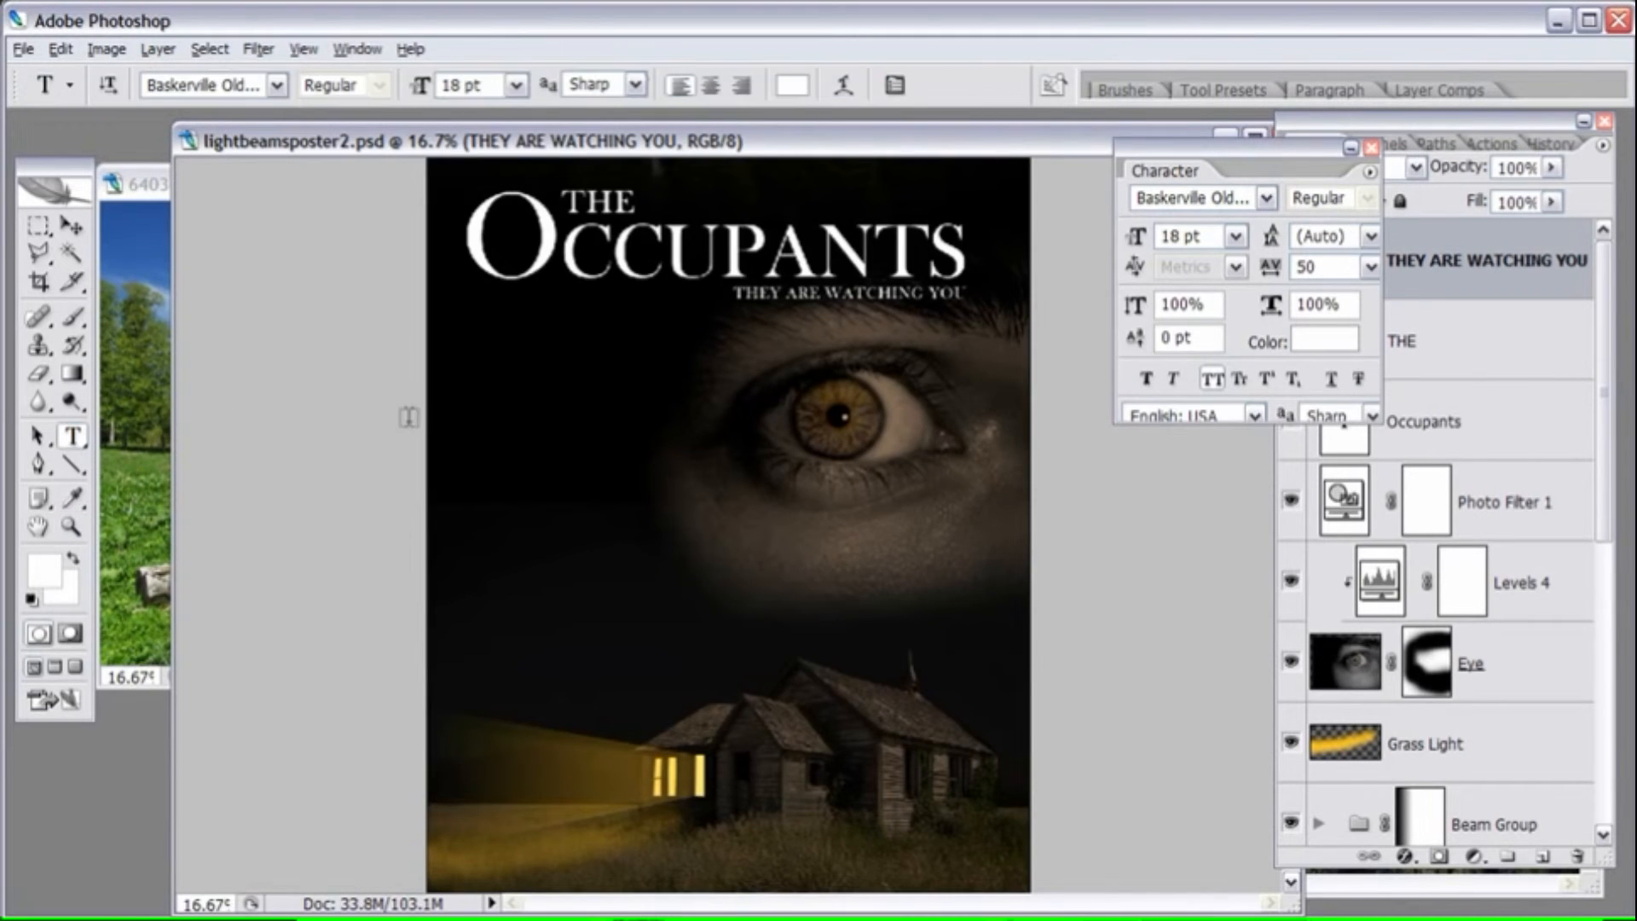
left_click(466, 363)
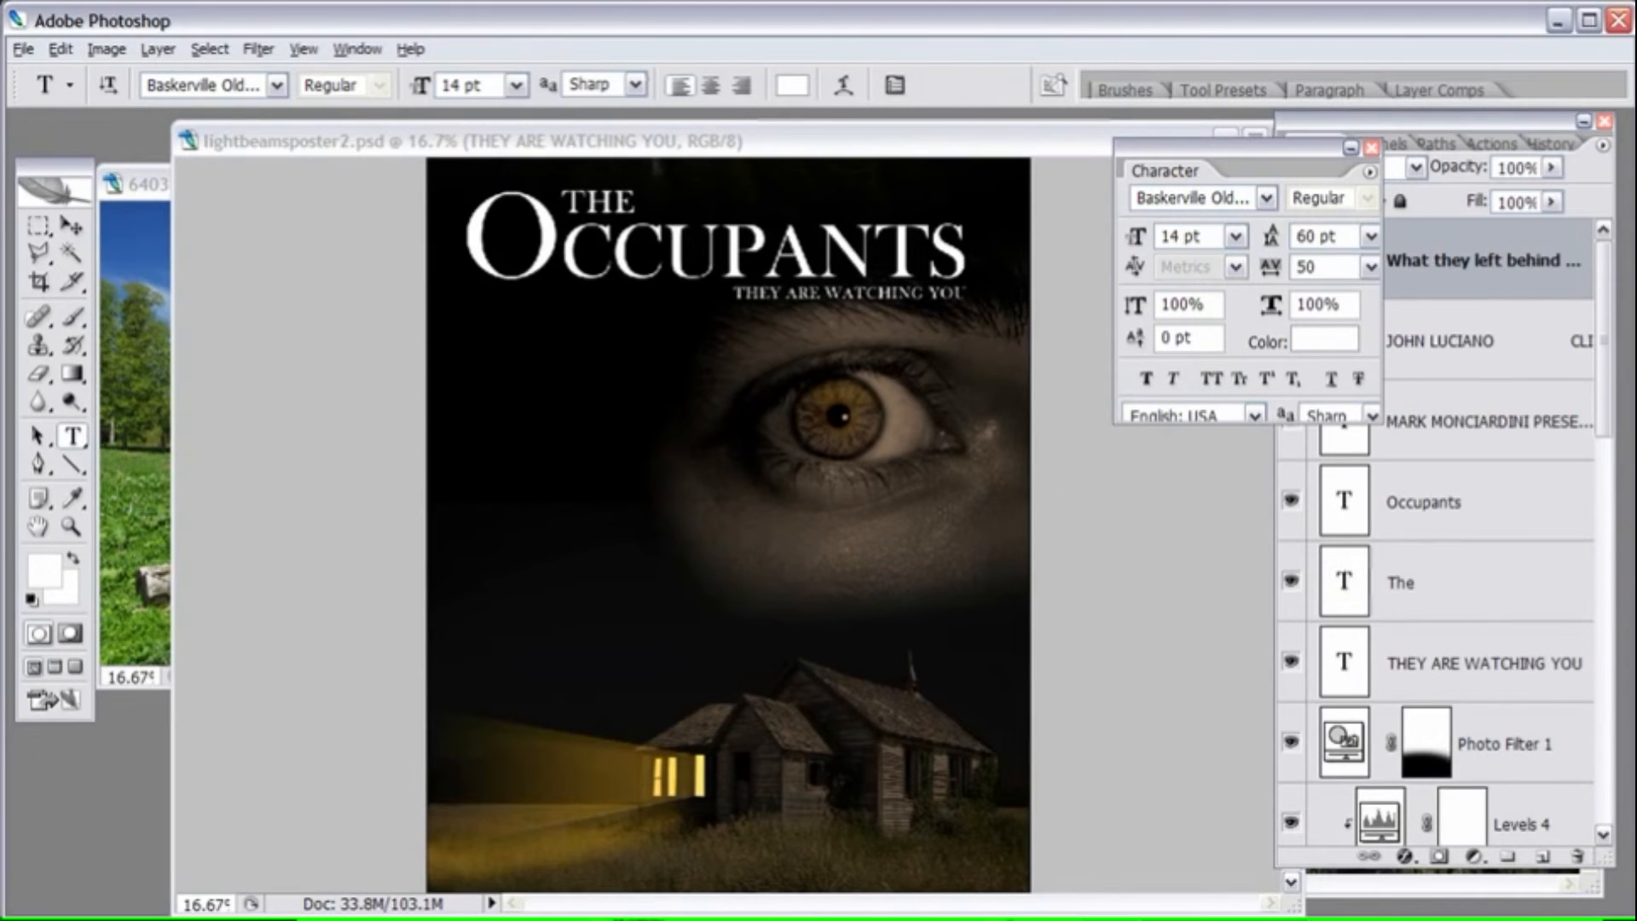
left_click(850, 292)
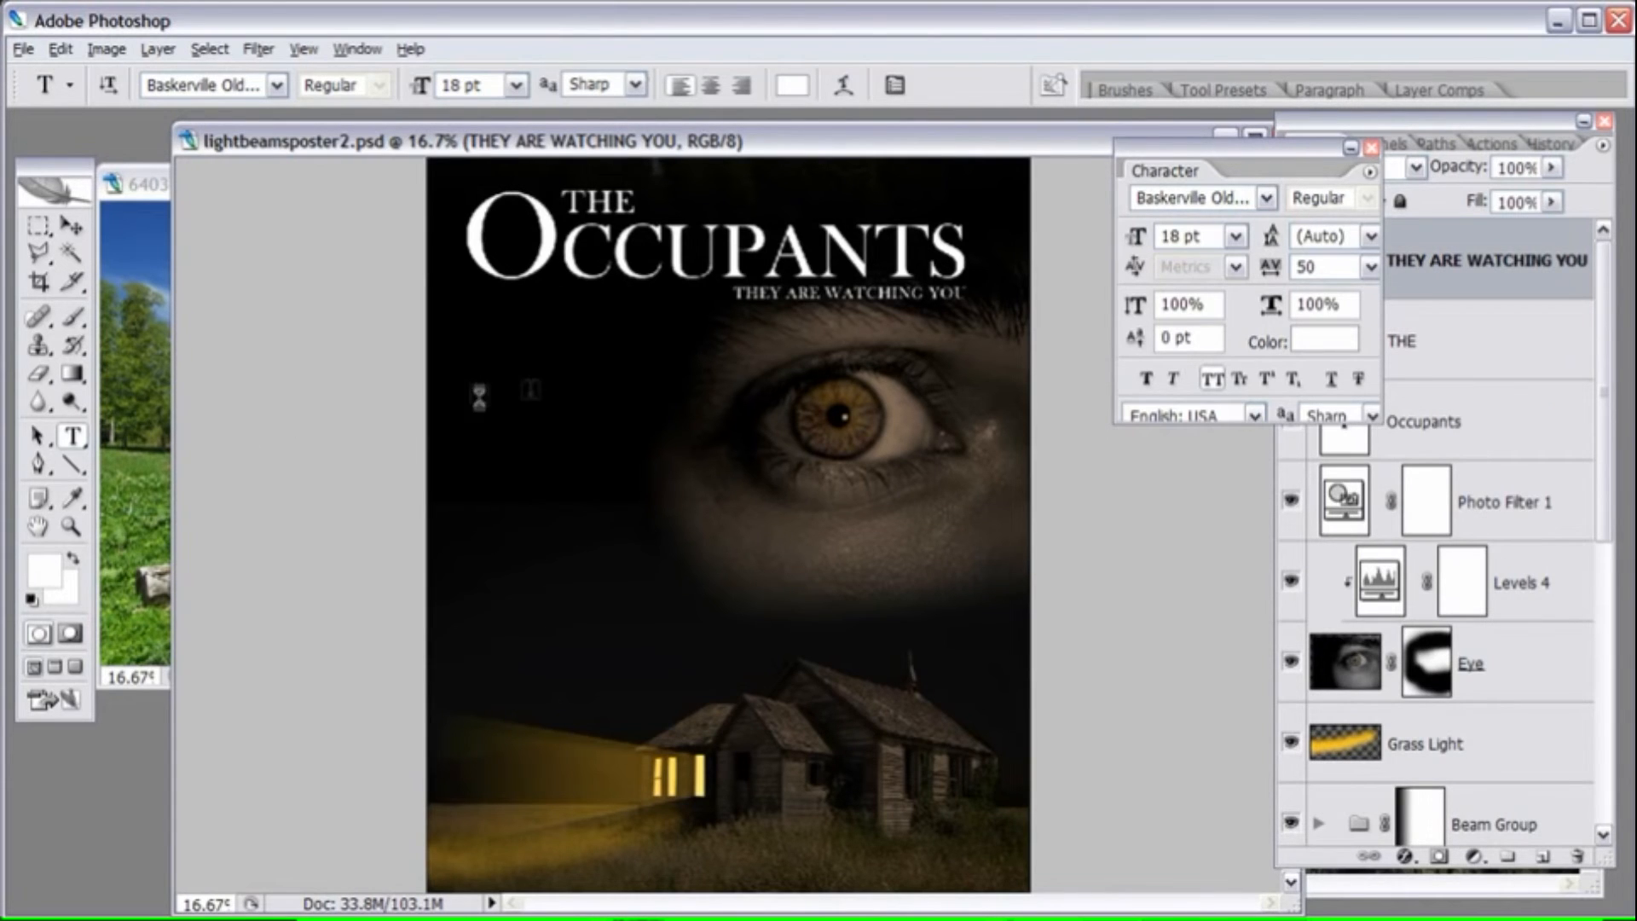
left_click(478, 394)
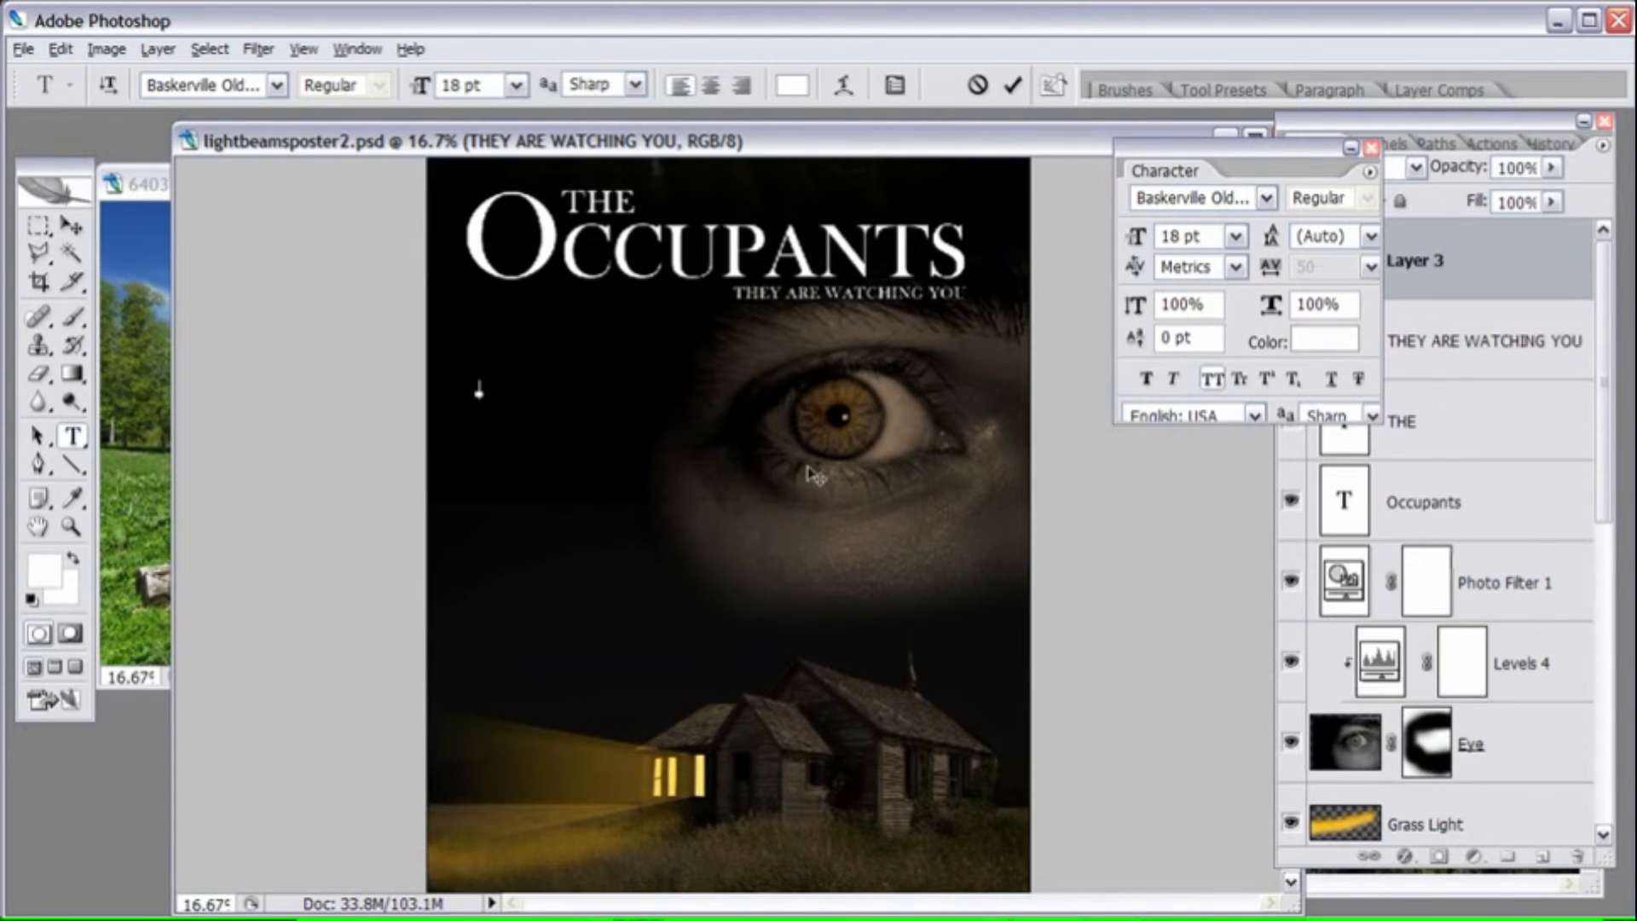
left_click_drag(1309, 145, 1189, 147)
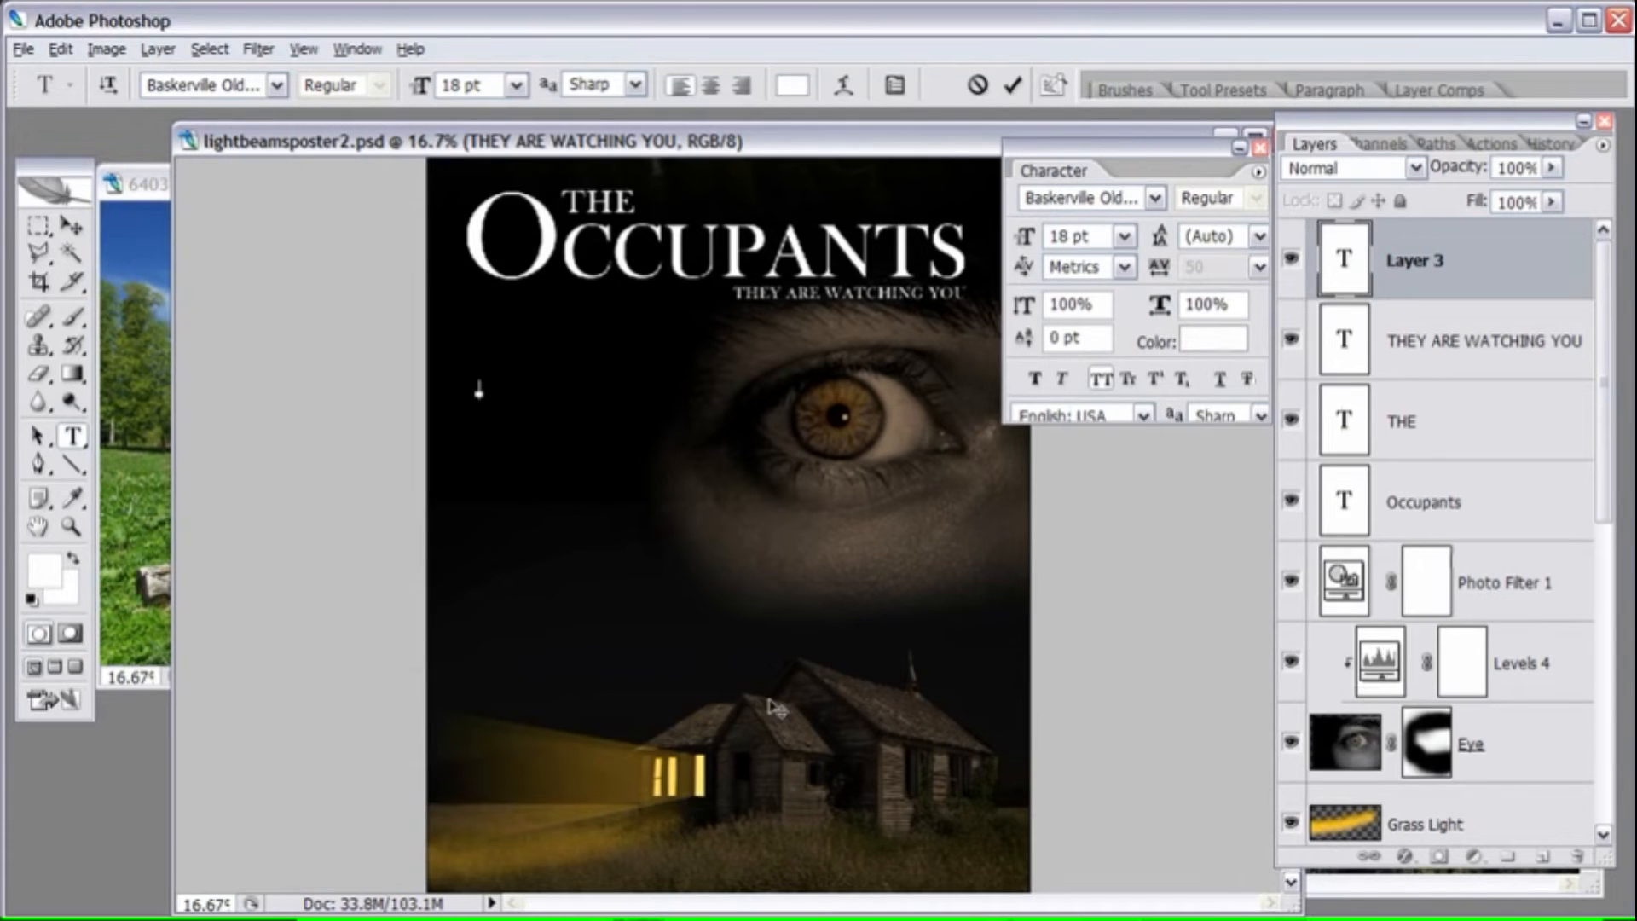
key("ctrl+v")
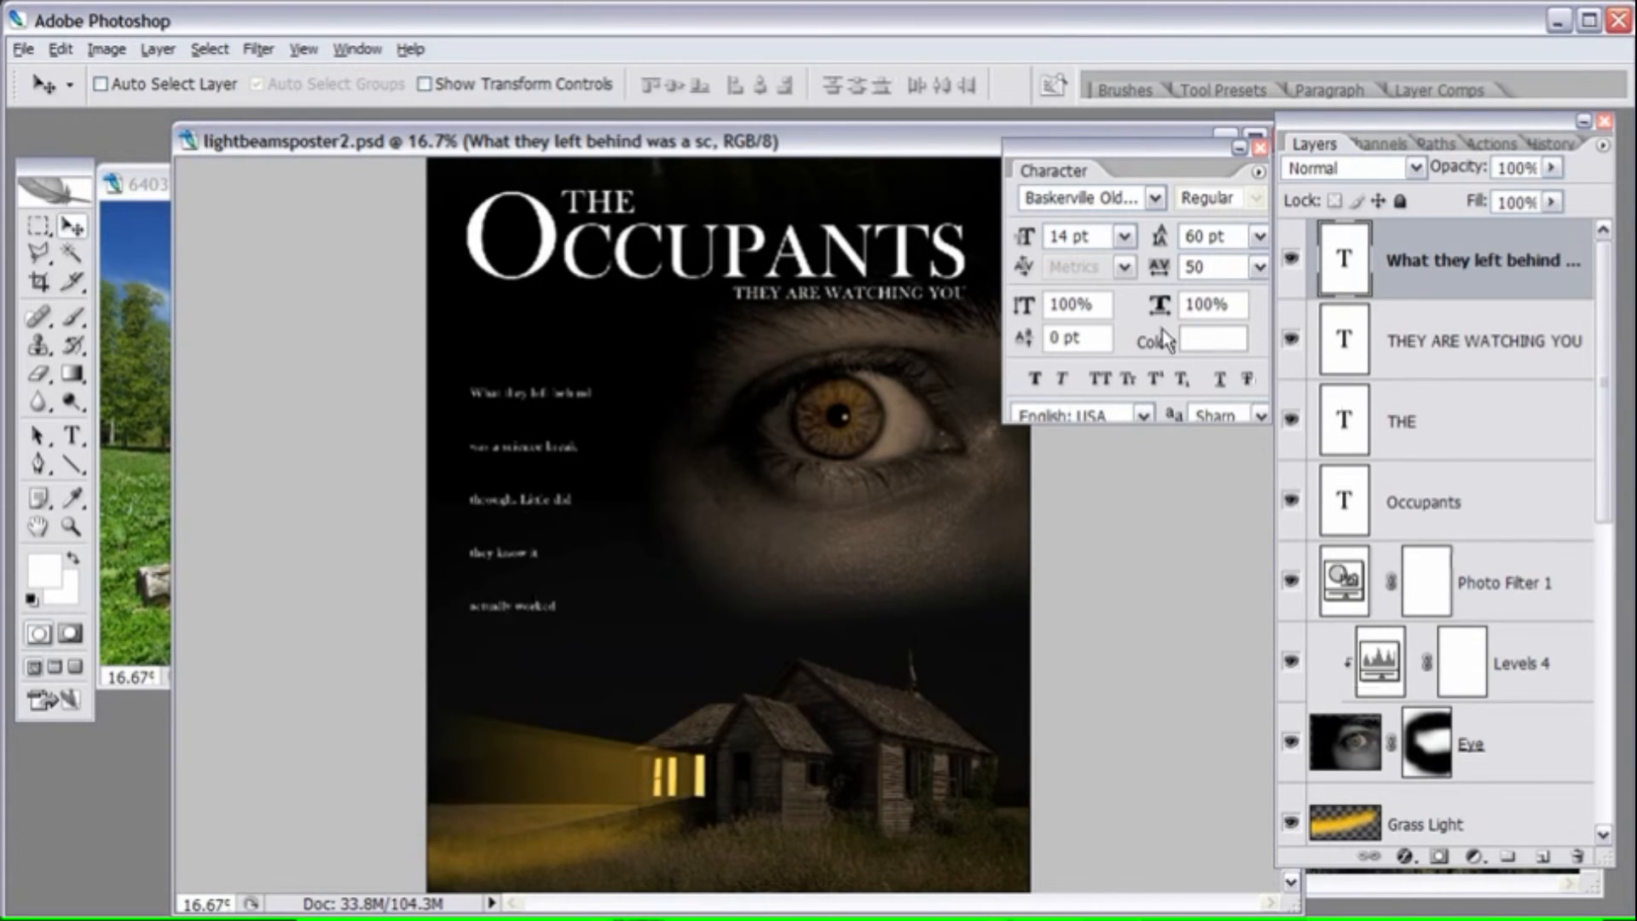
- Try 24 pt leading on the story text and return it to 60 pt
left_click_drag(1133, 169, 1009, 261)
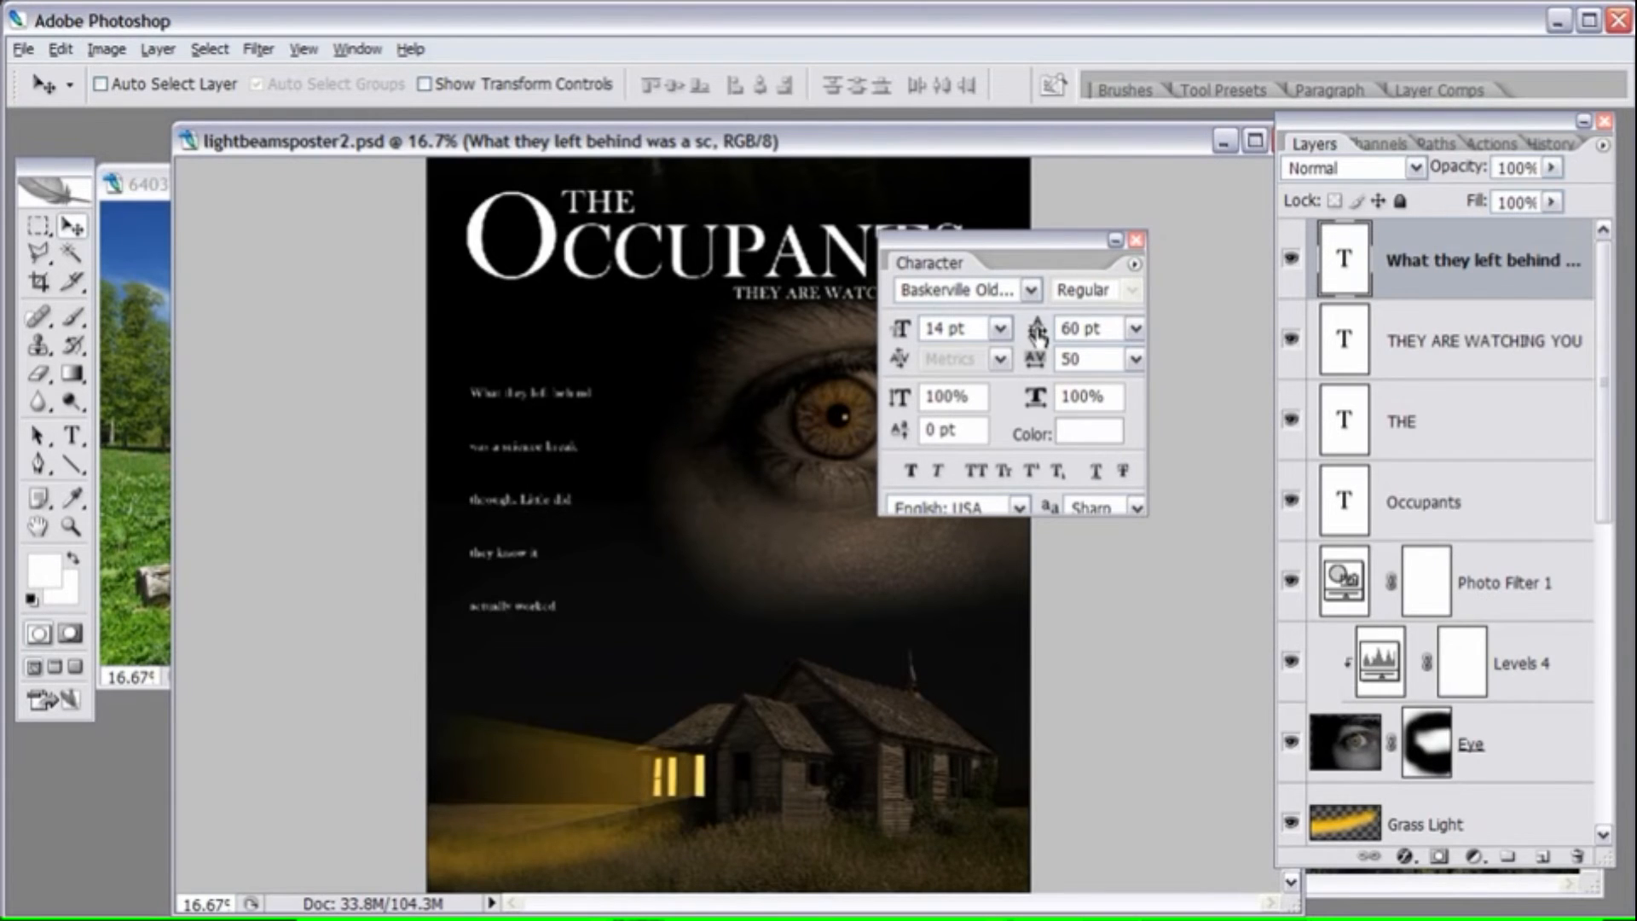
left_click(1039, 335)
left_click(1135, 328)
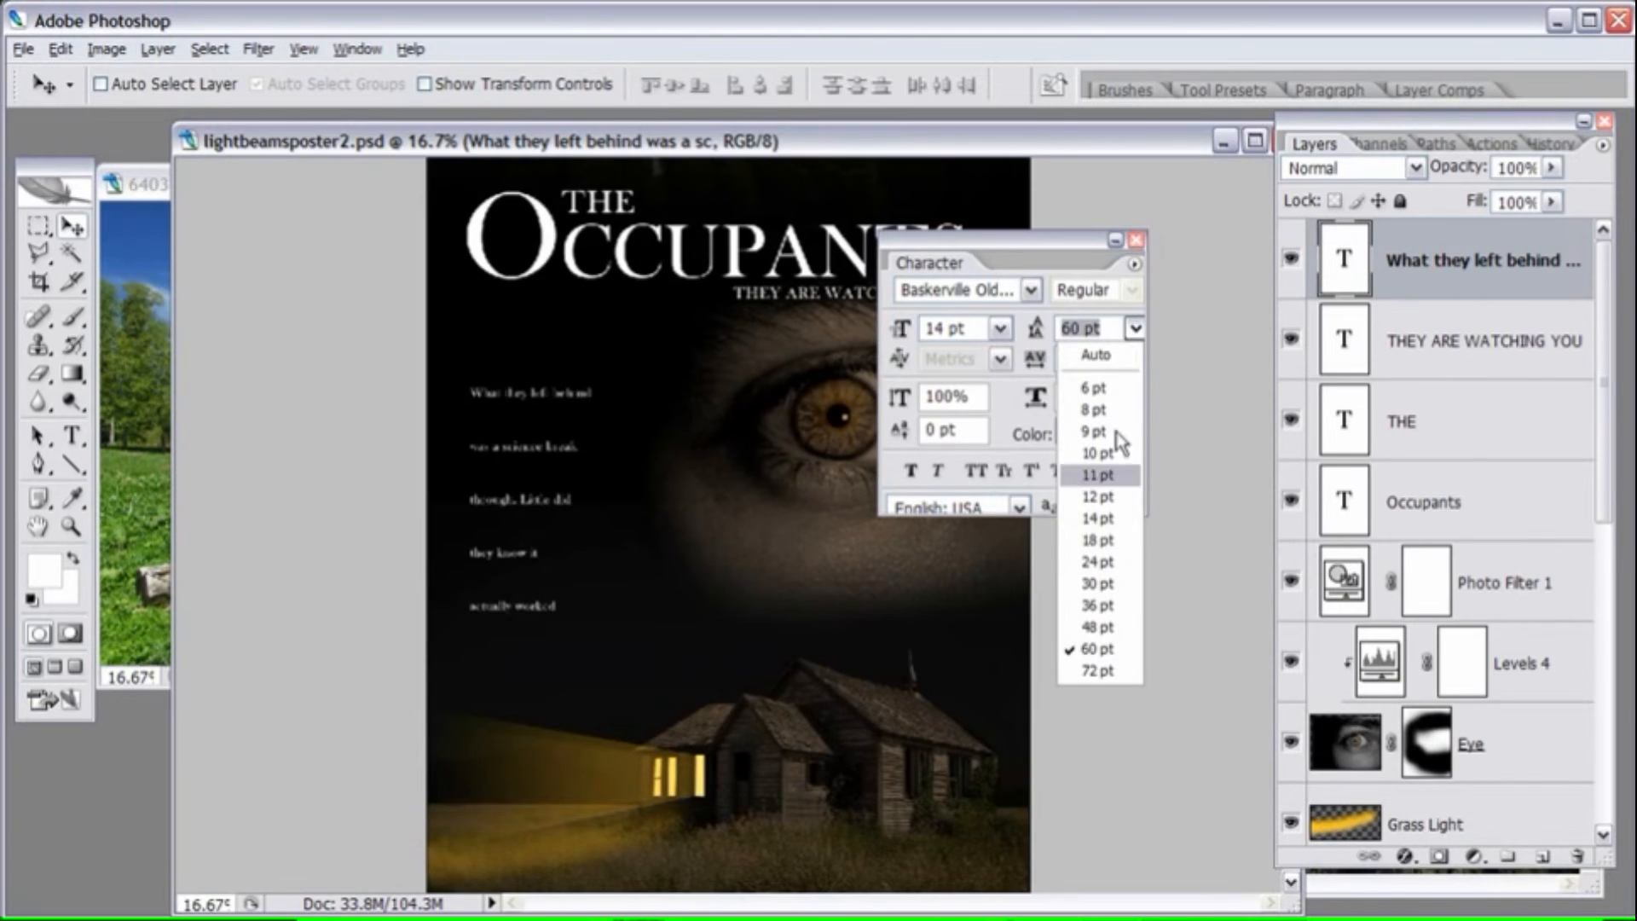
left_click(1110, 563)
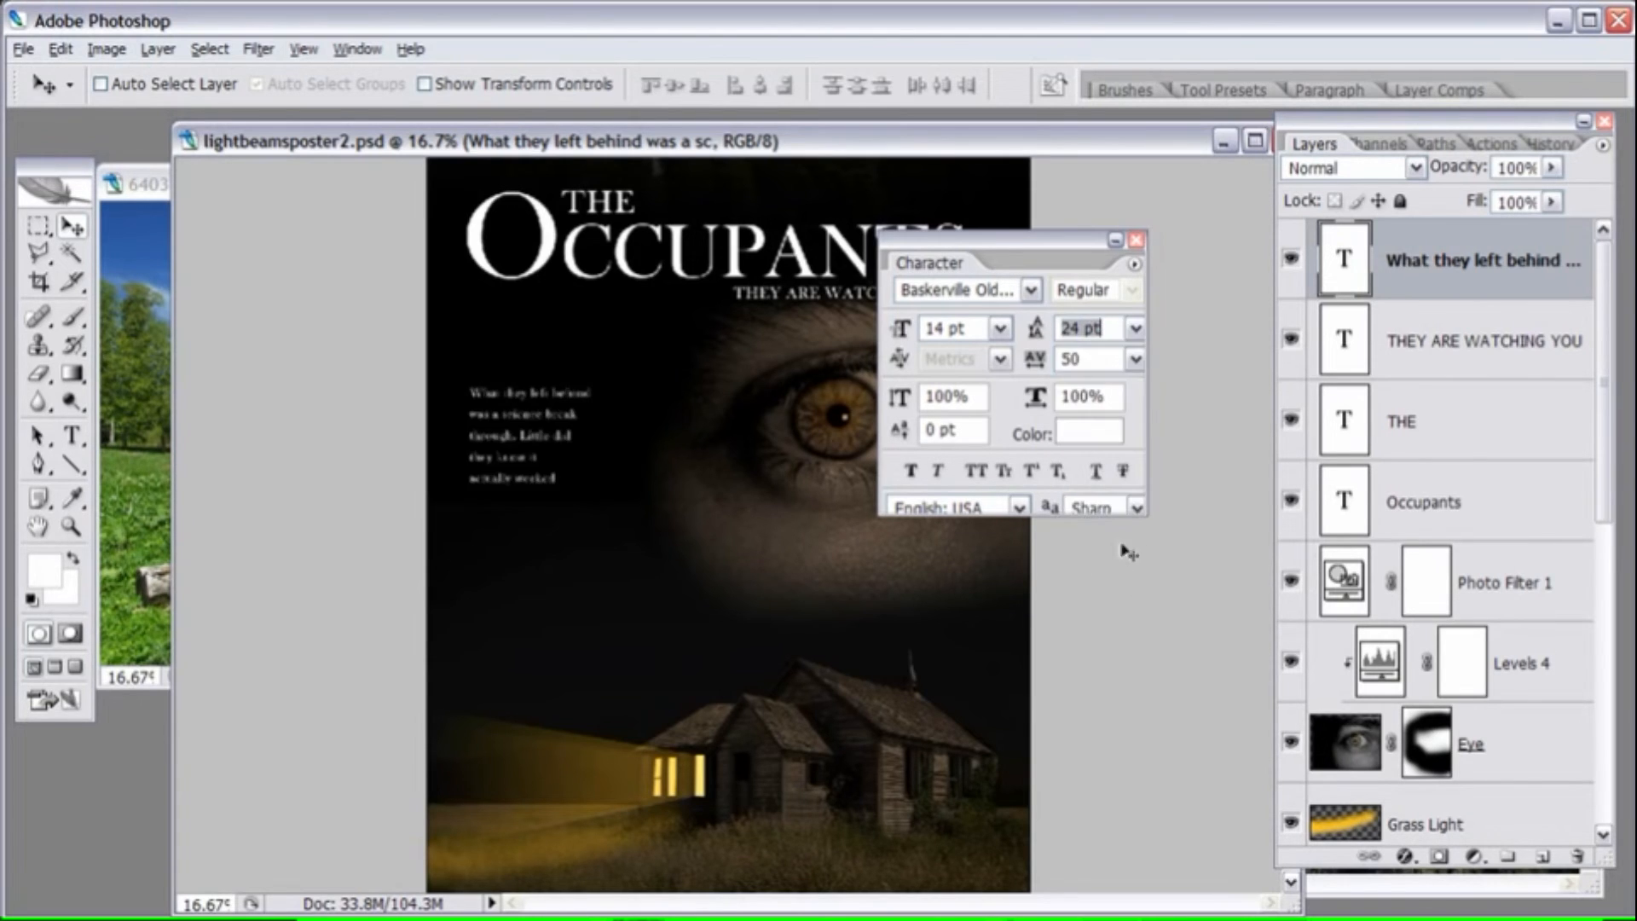
left_click(1139, 329)
left_click(1100, 627)
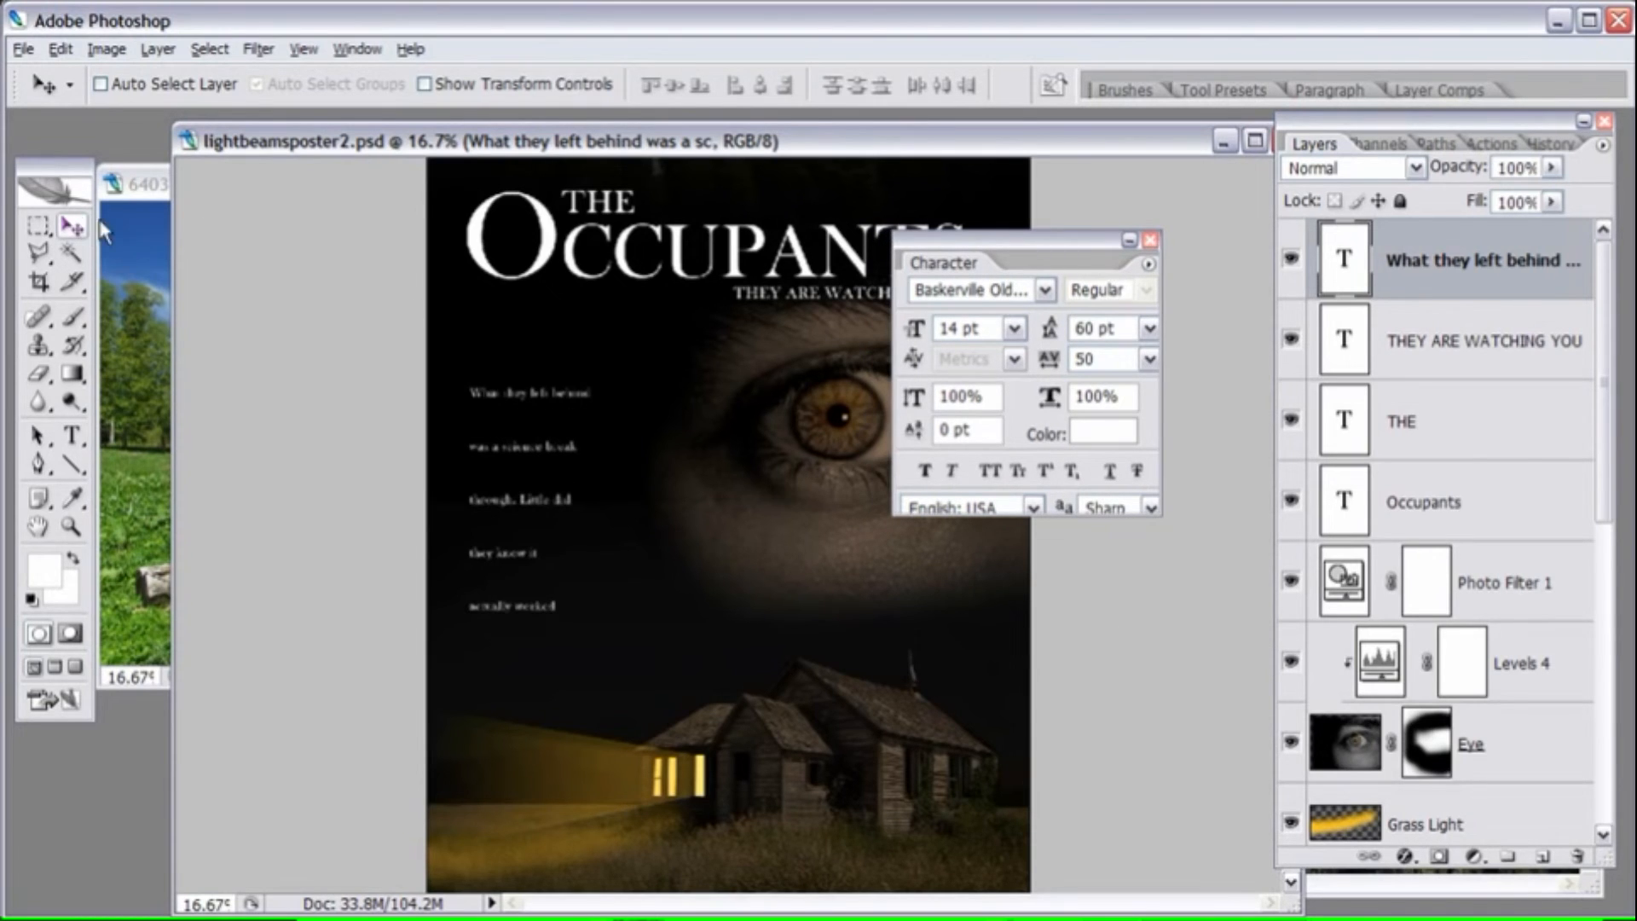
- Show the rulers and place a vertical guide at the outer edge of the large O in OCCUPANTS
left_click_drag(570, 452, 573, 444)
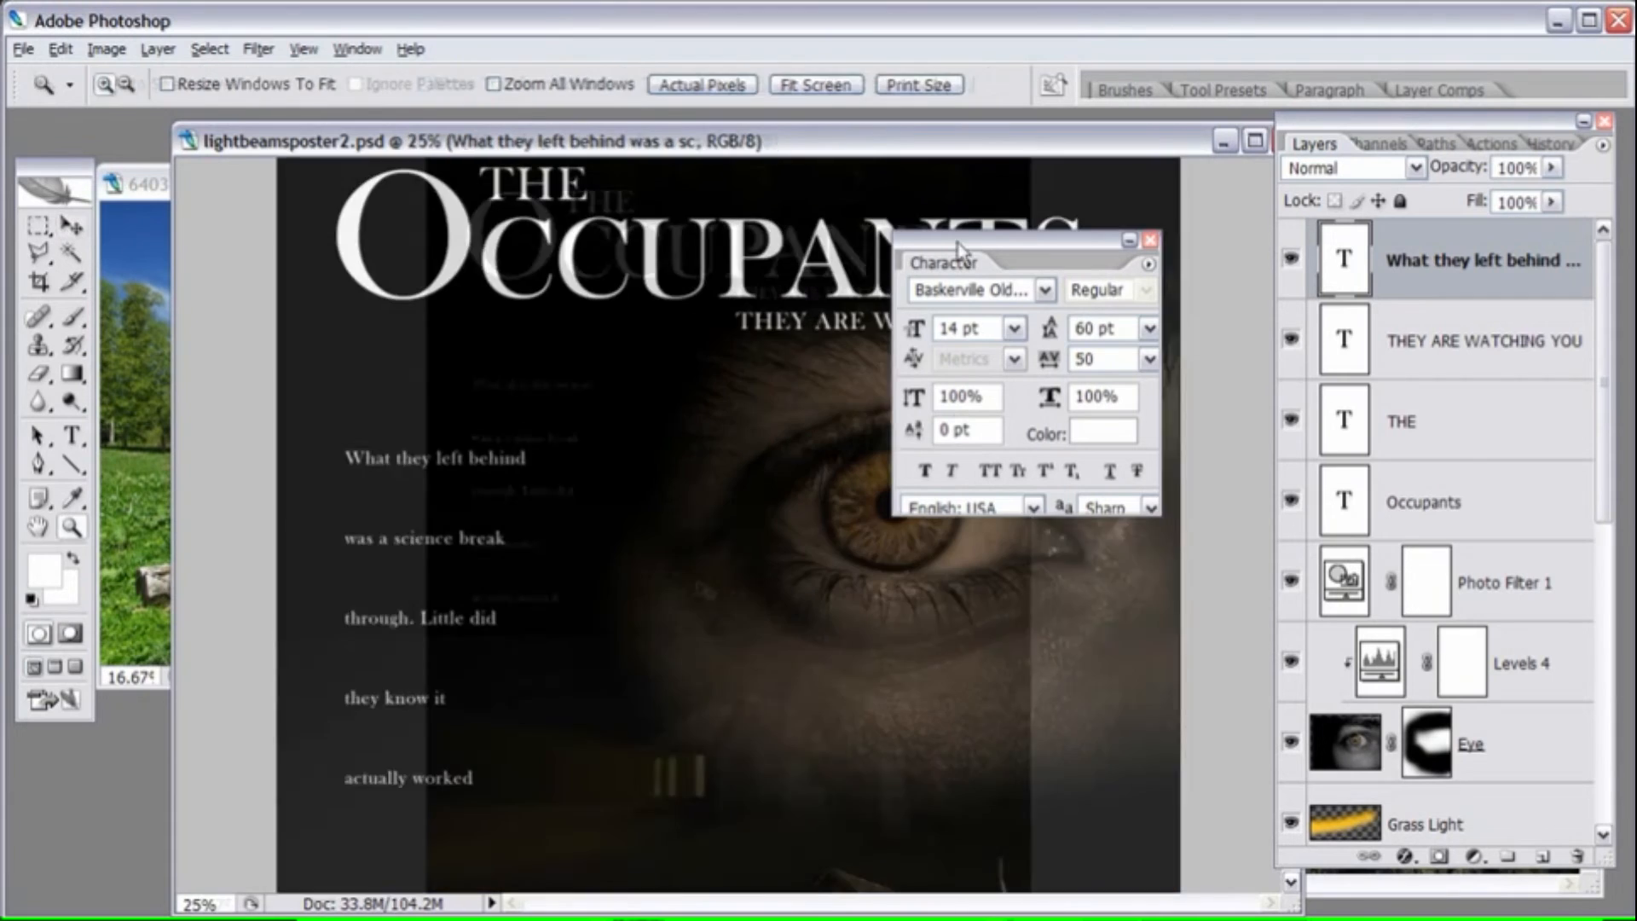
left_click_drag(956, 250, 1399, 246)
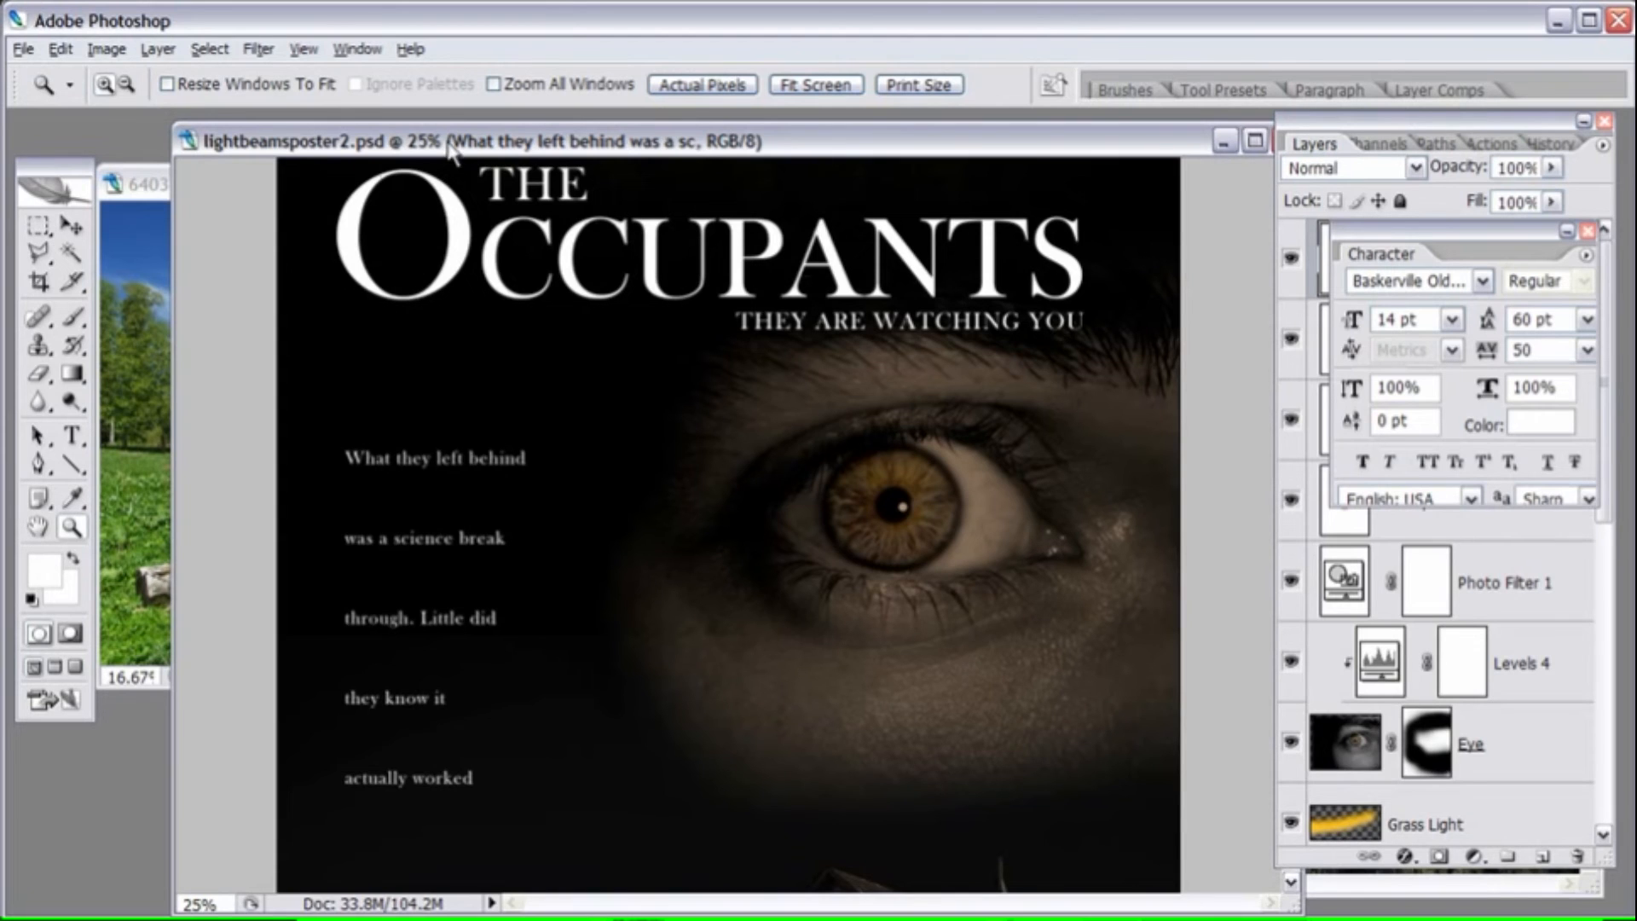
left_click_drag(449, 152, 449, 135)
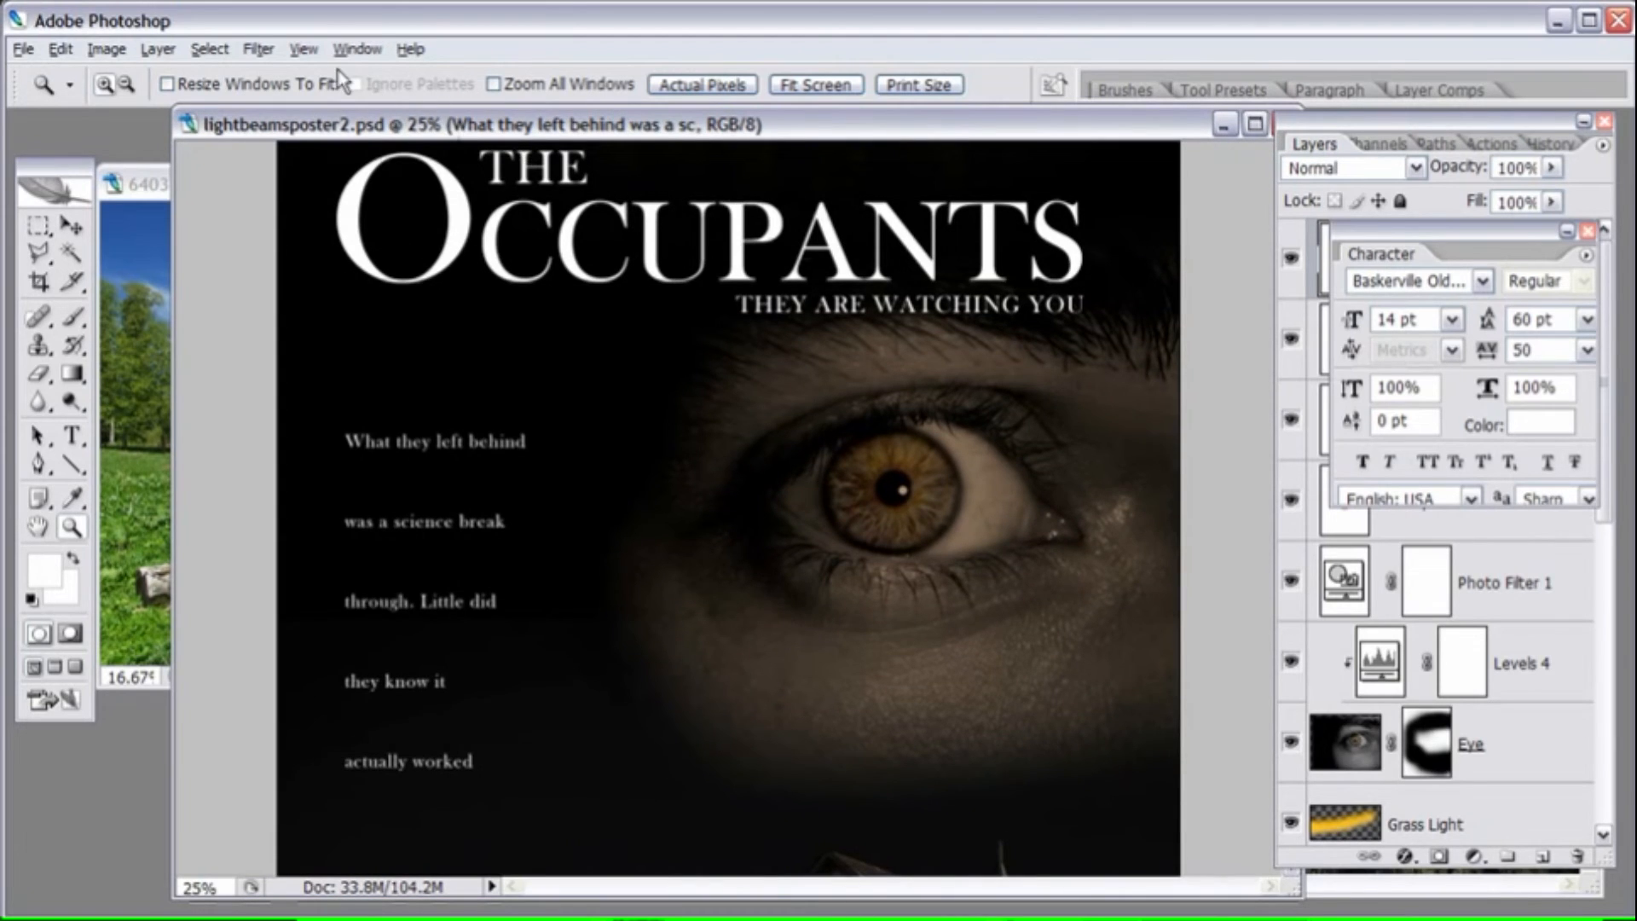
left_click(303, 49)
mouse_move(318, 332)
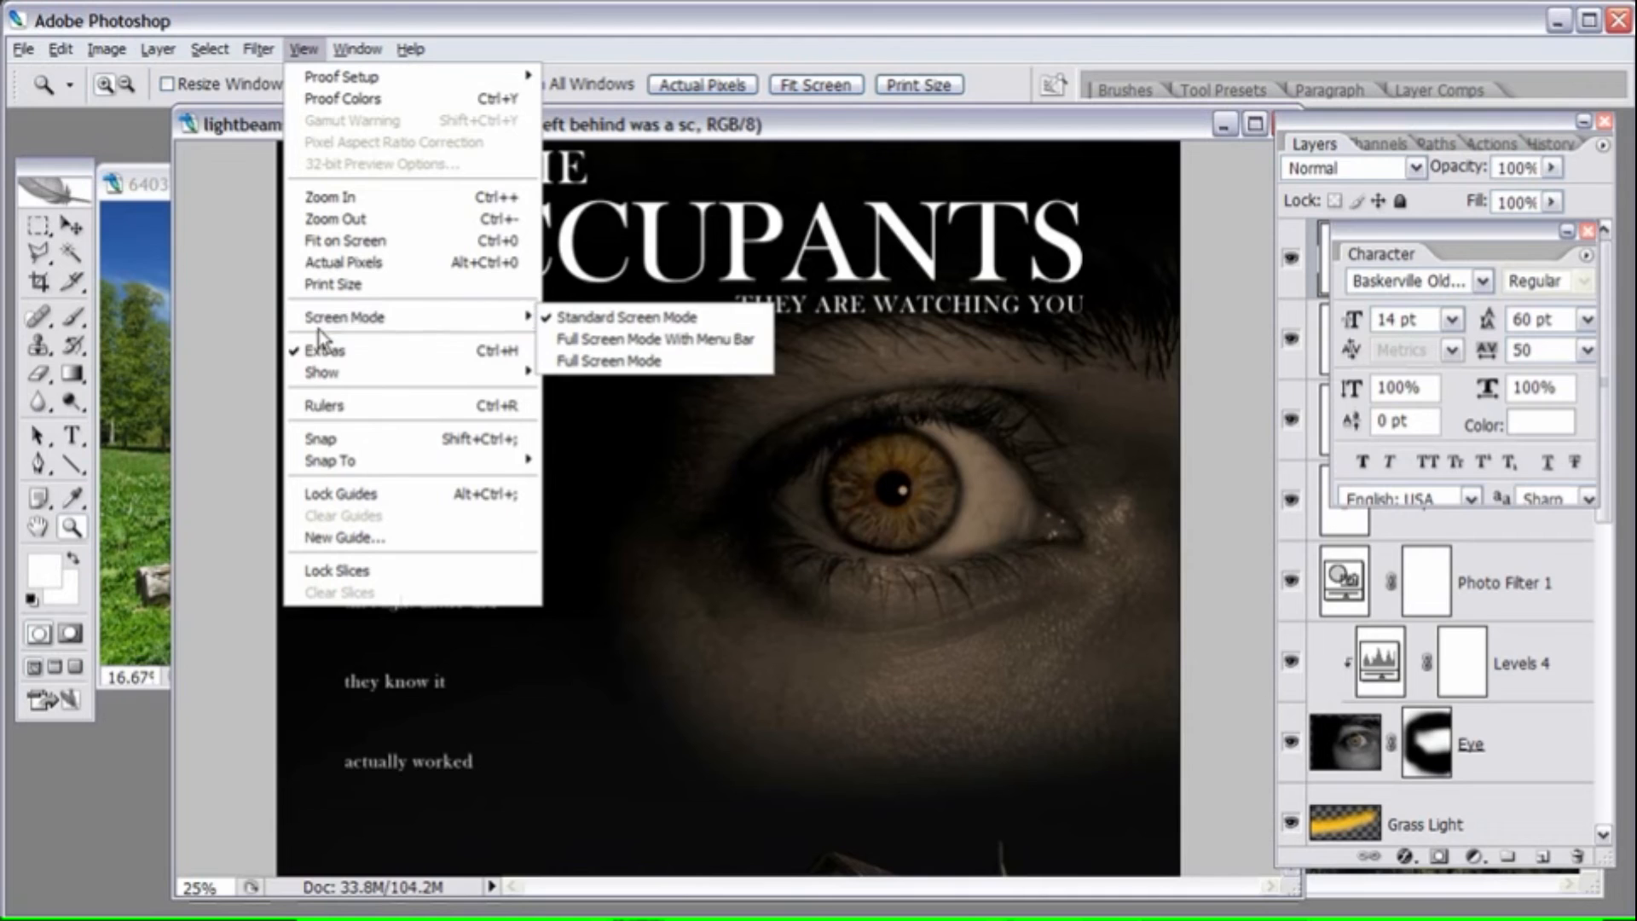
left_click(328, 408)
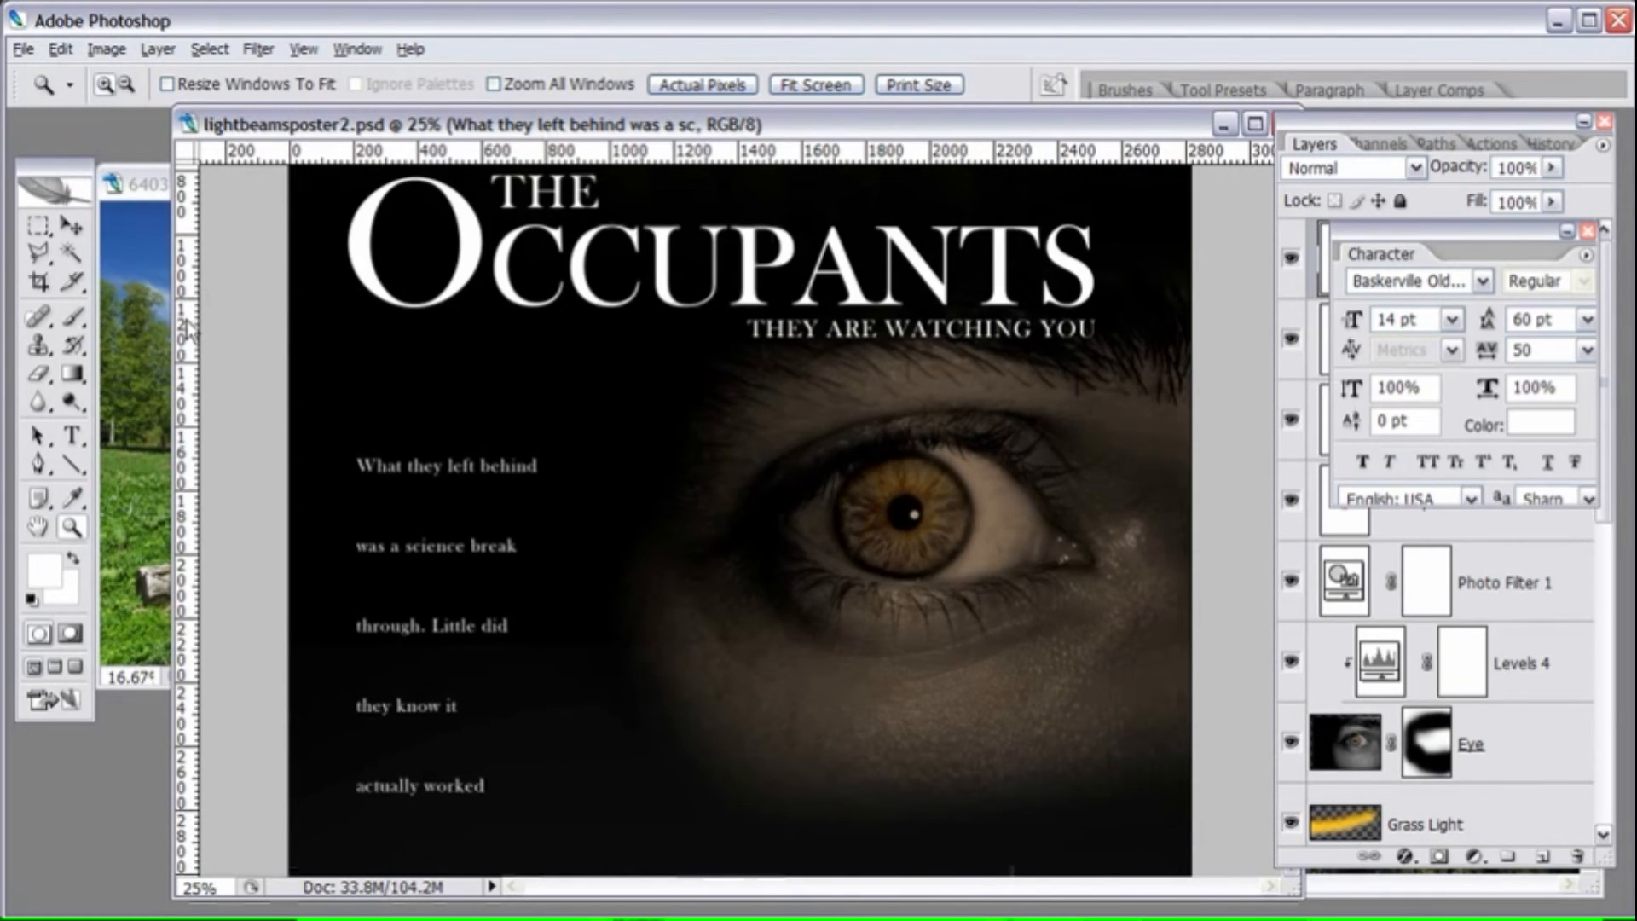
left_click_drag(189, 328, 348, 320)
- Move the story text so its lines start on the vertical guide, and hide the guides
key("v")
left_click_drag(503, 430, 494, 429)
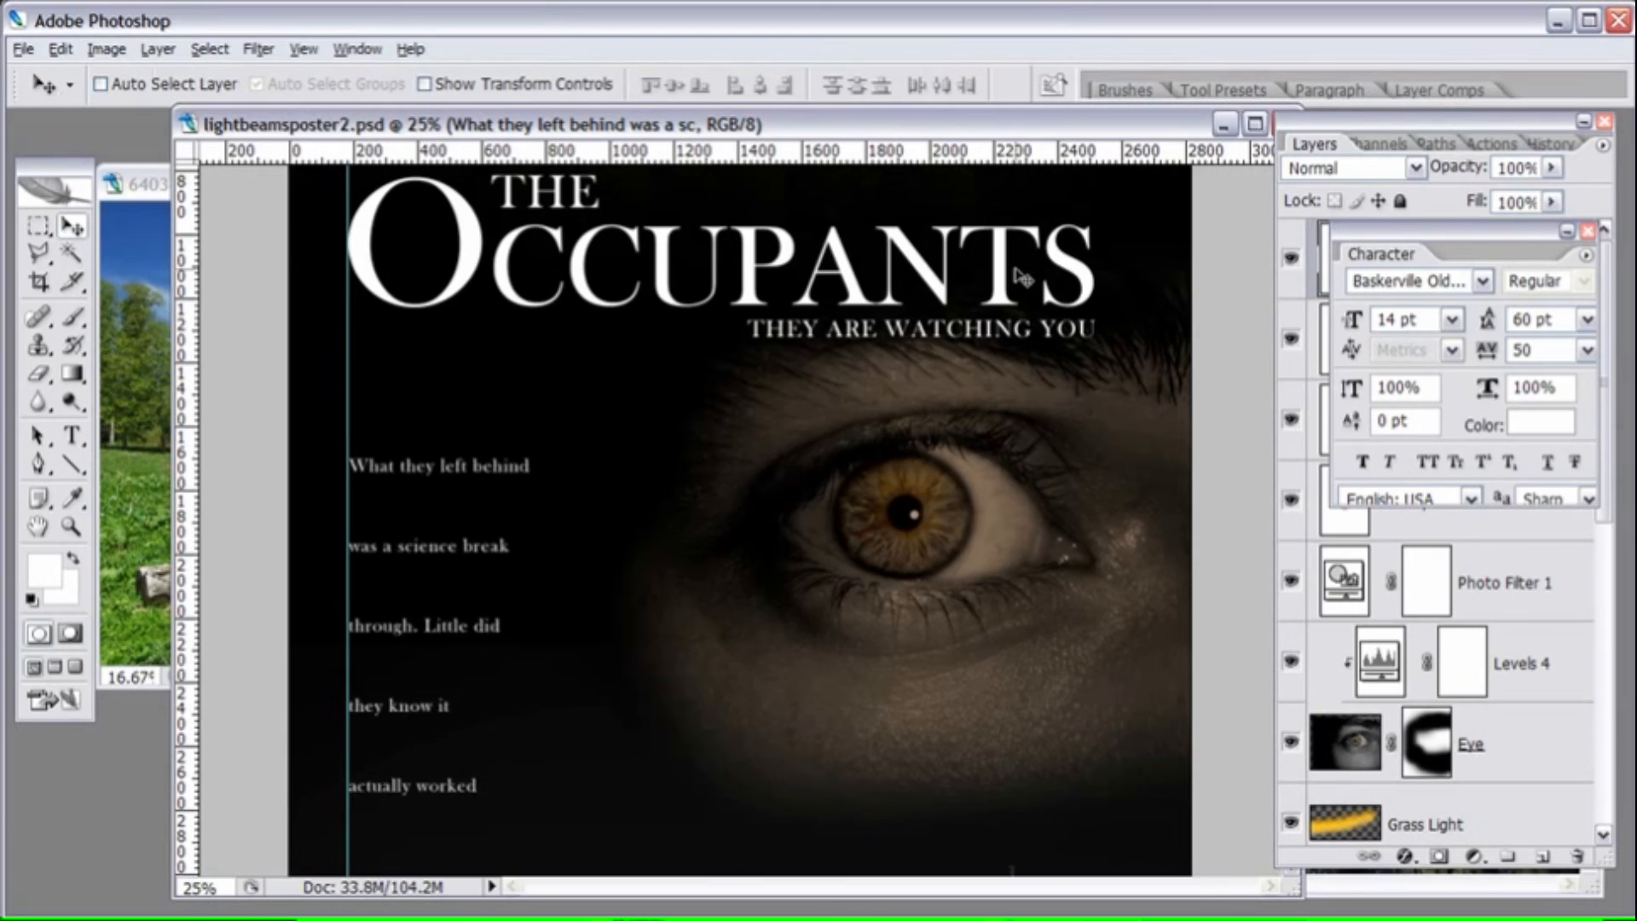
left_click(303, 48)
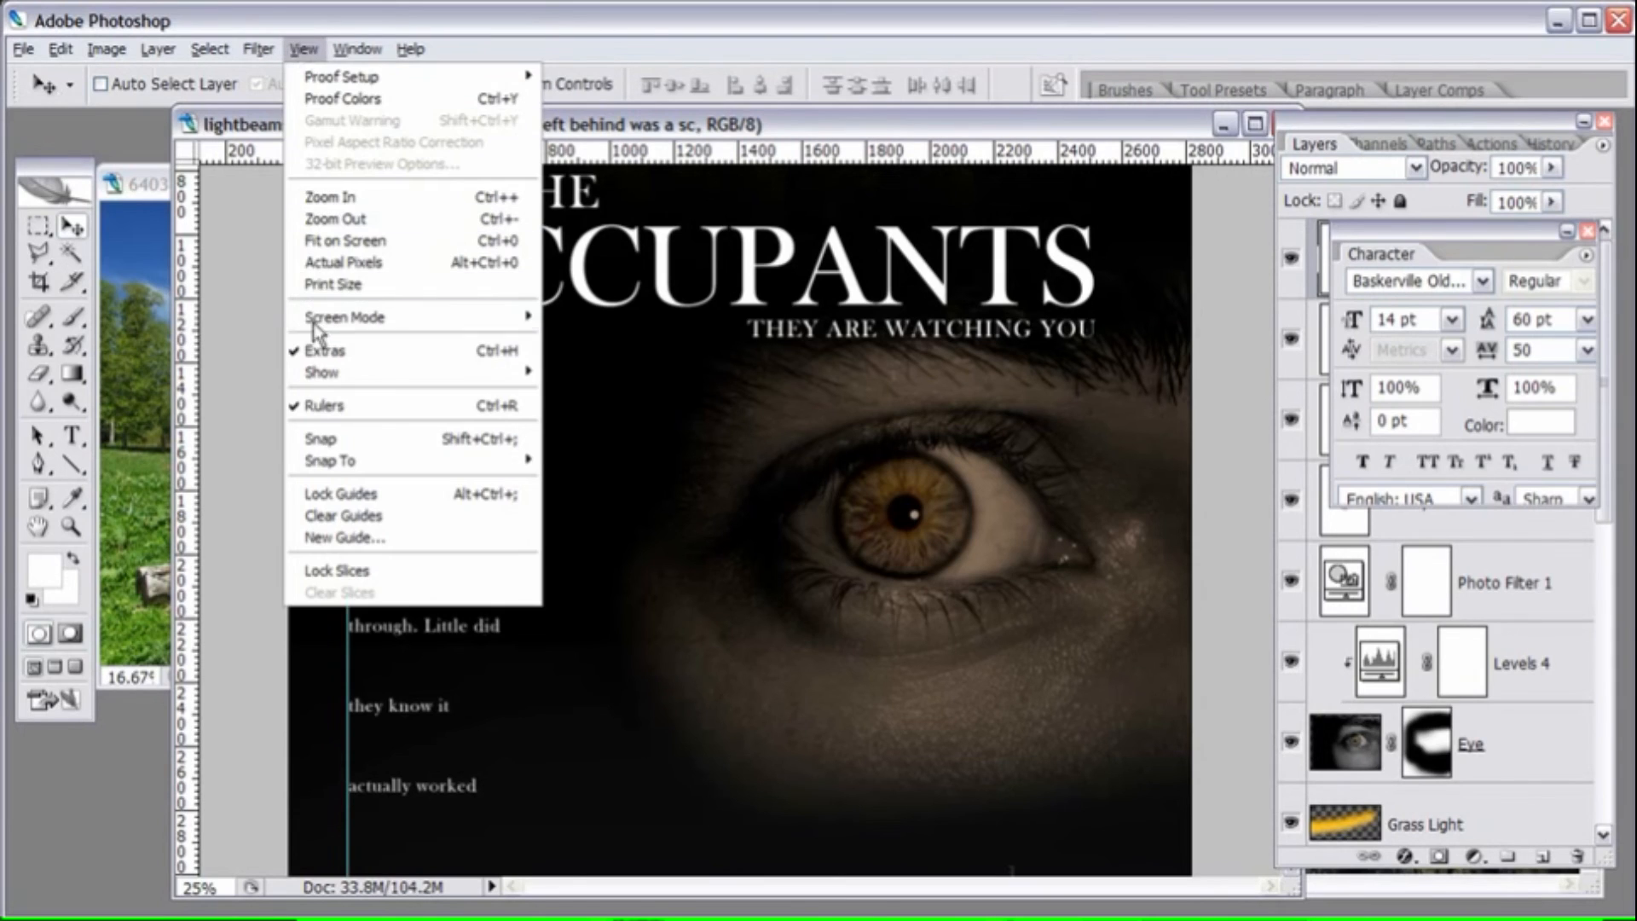
mouse_move(318, 376)
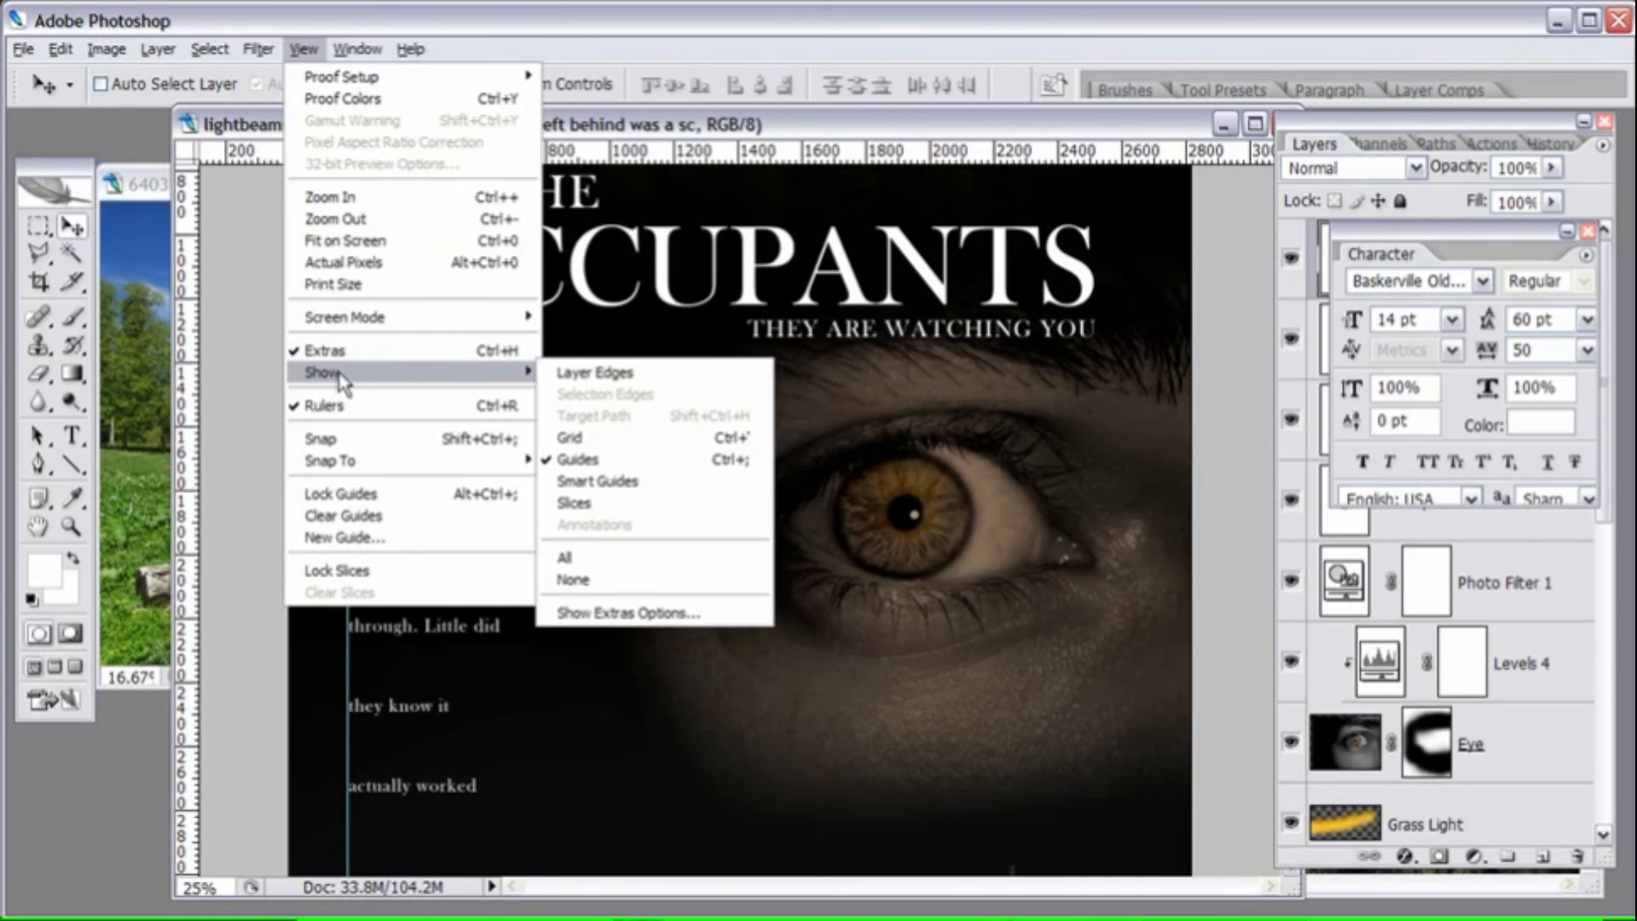
left_click(576, 462)
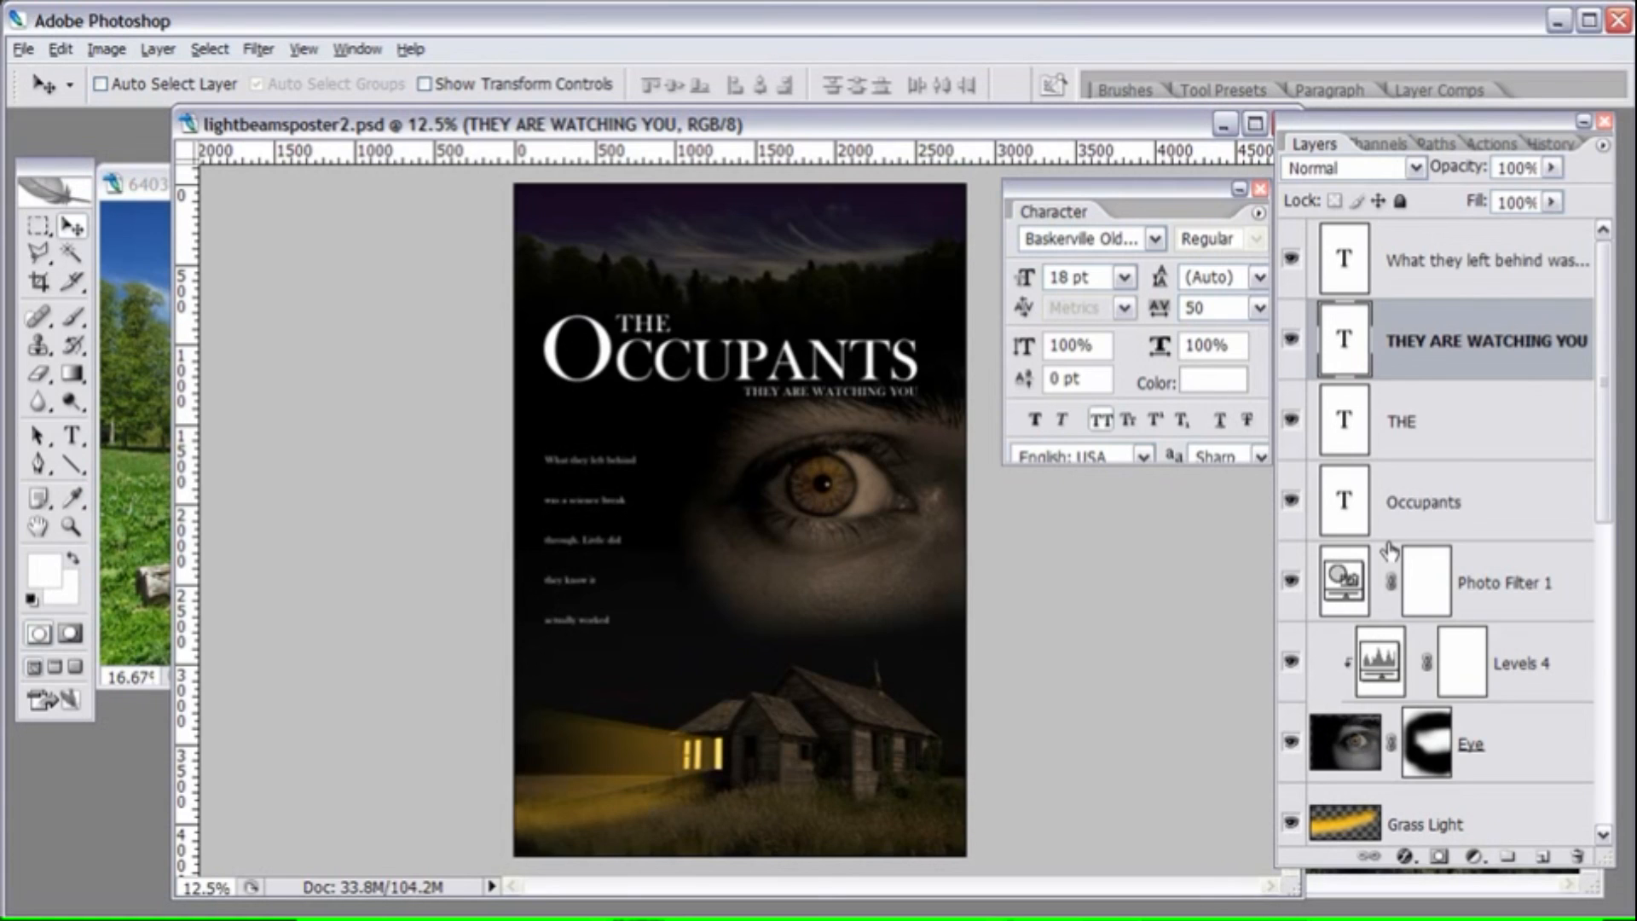
- Select the THE and Occupants text layers together
left_click(1491, 419)
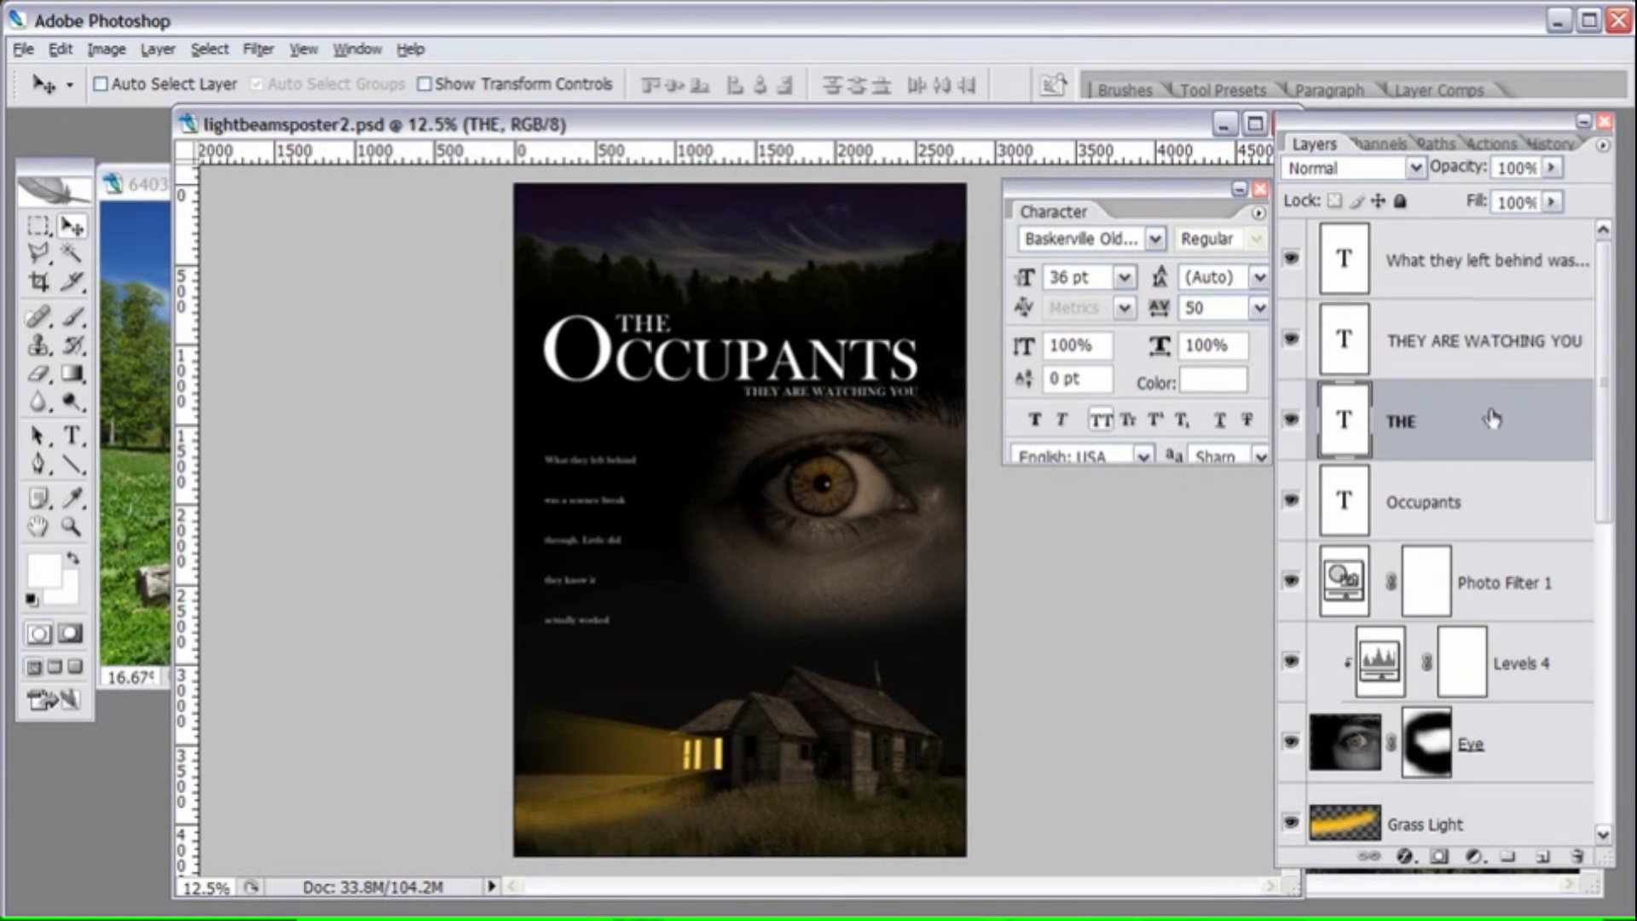
left_click(1464, 497, "shift")
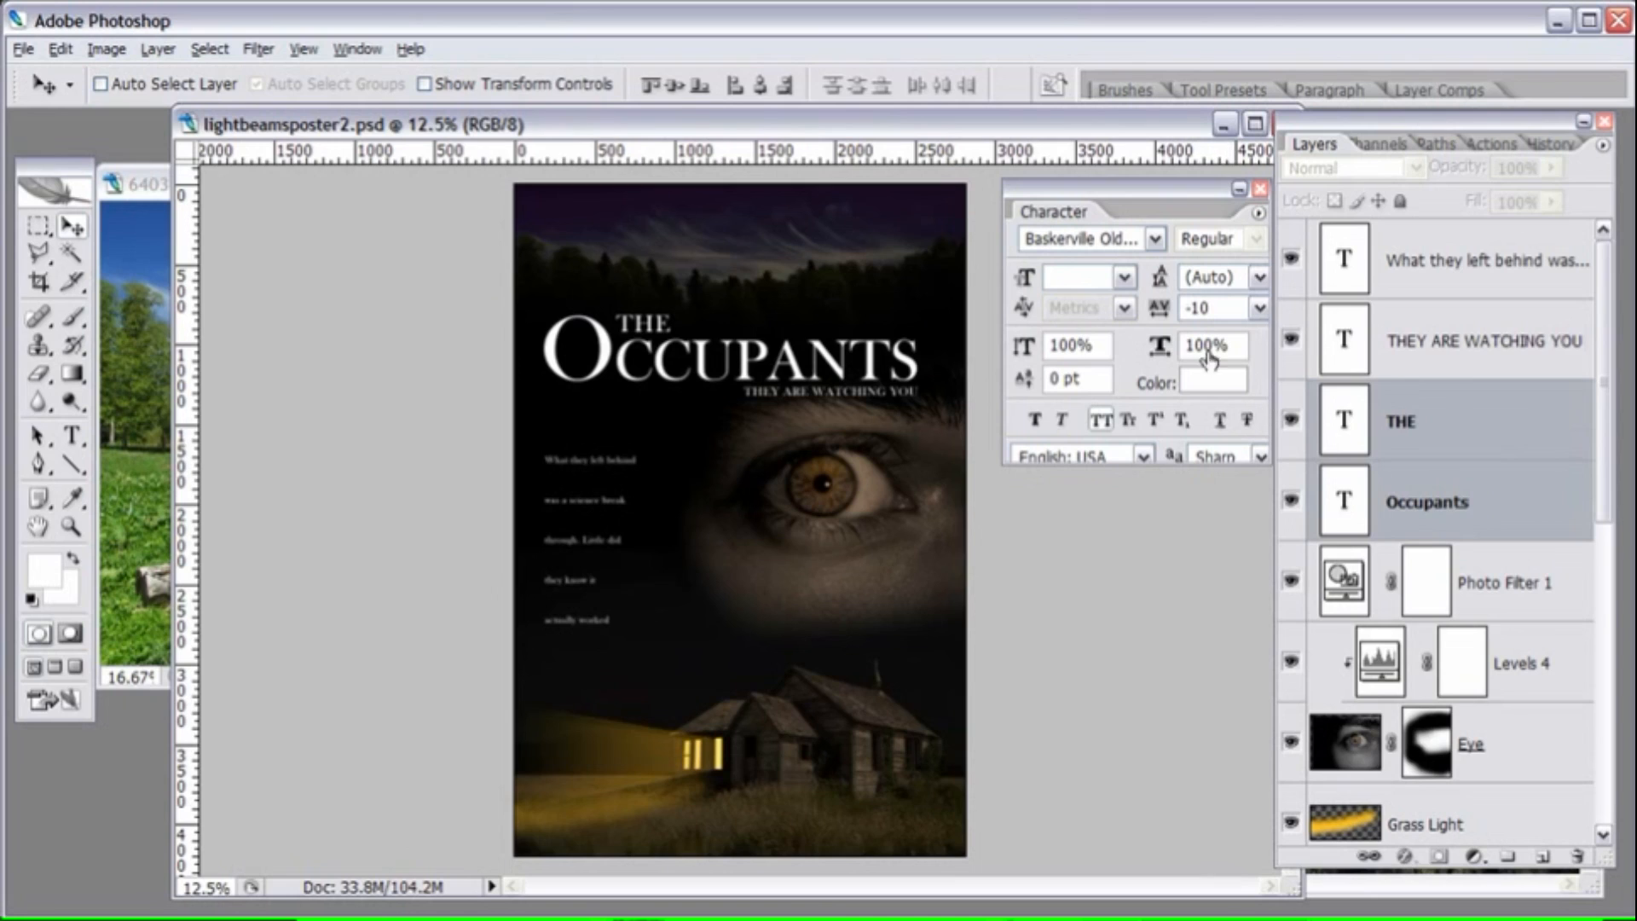